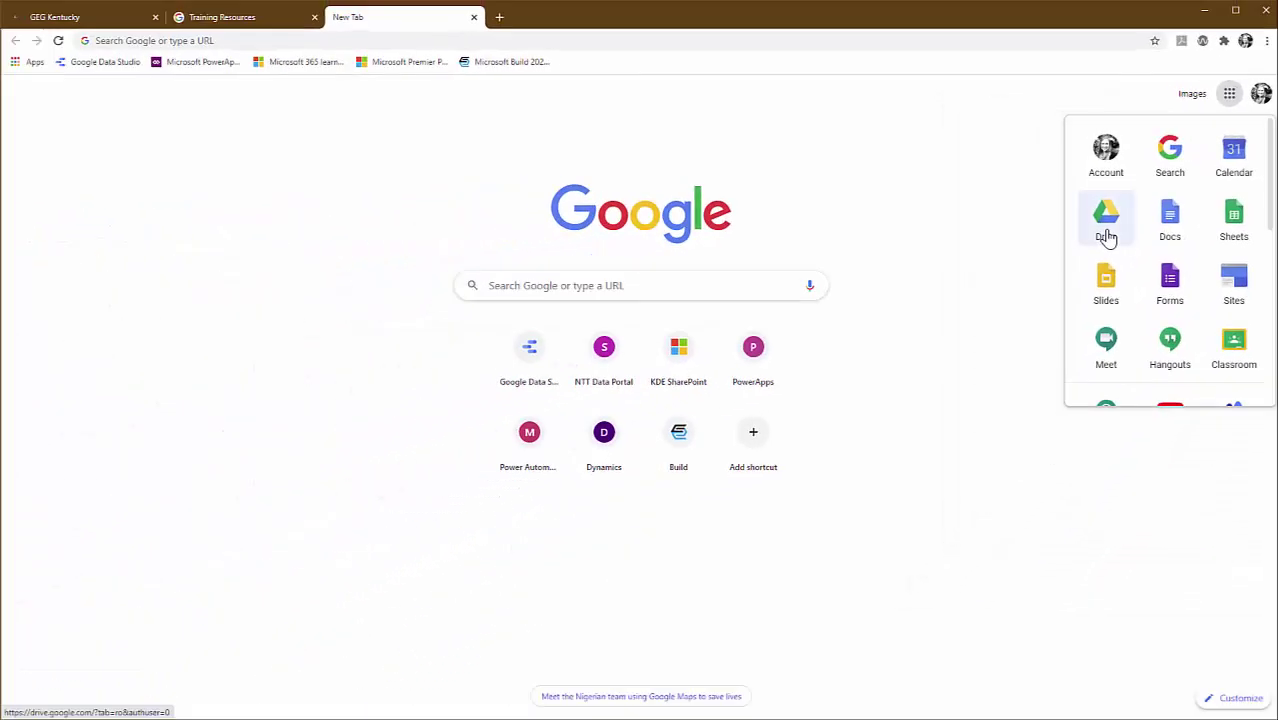
# - Open Google Drive and bring up the sharing settings for 09 Pet Pharma Sales.xlsx
pyautogui.click(1106, 236)
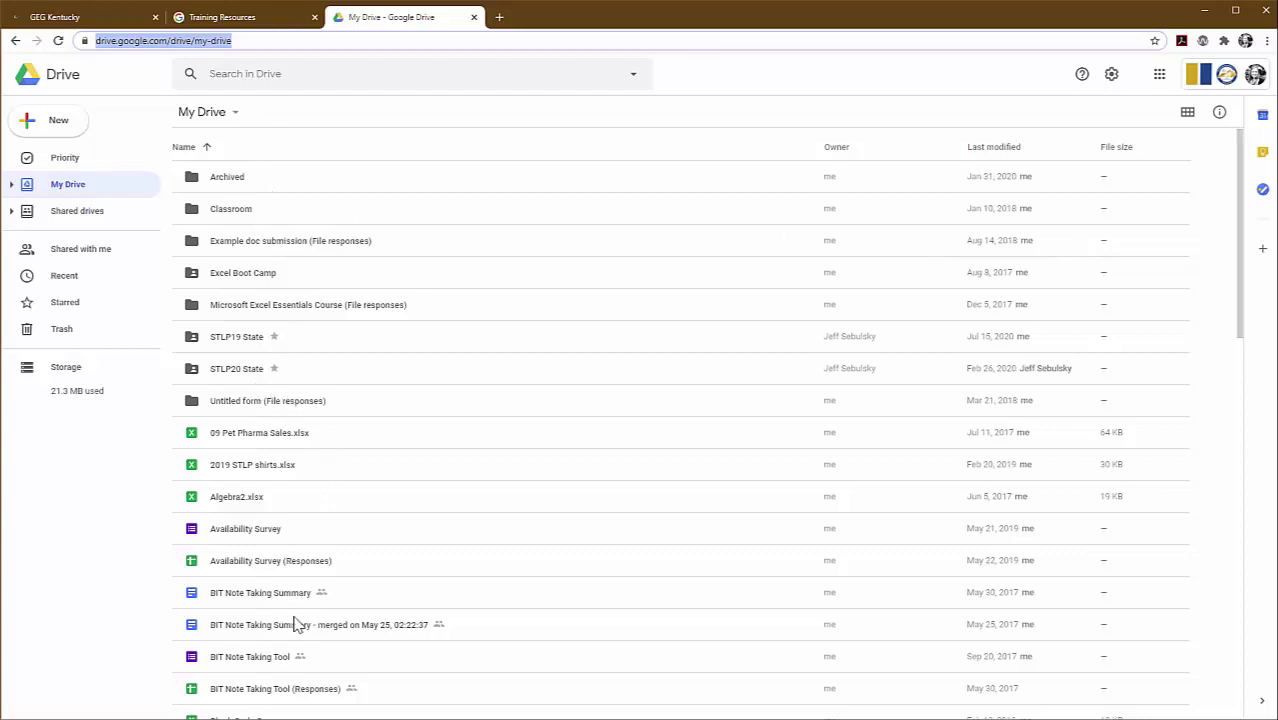
pyautogui.click(677, 443)
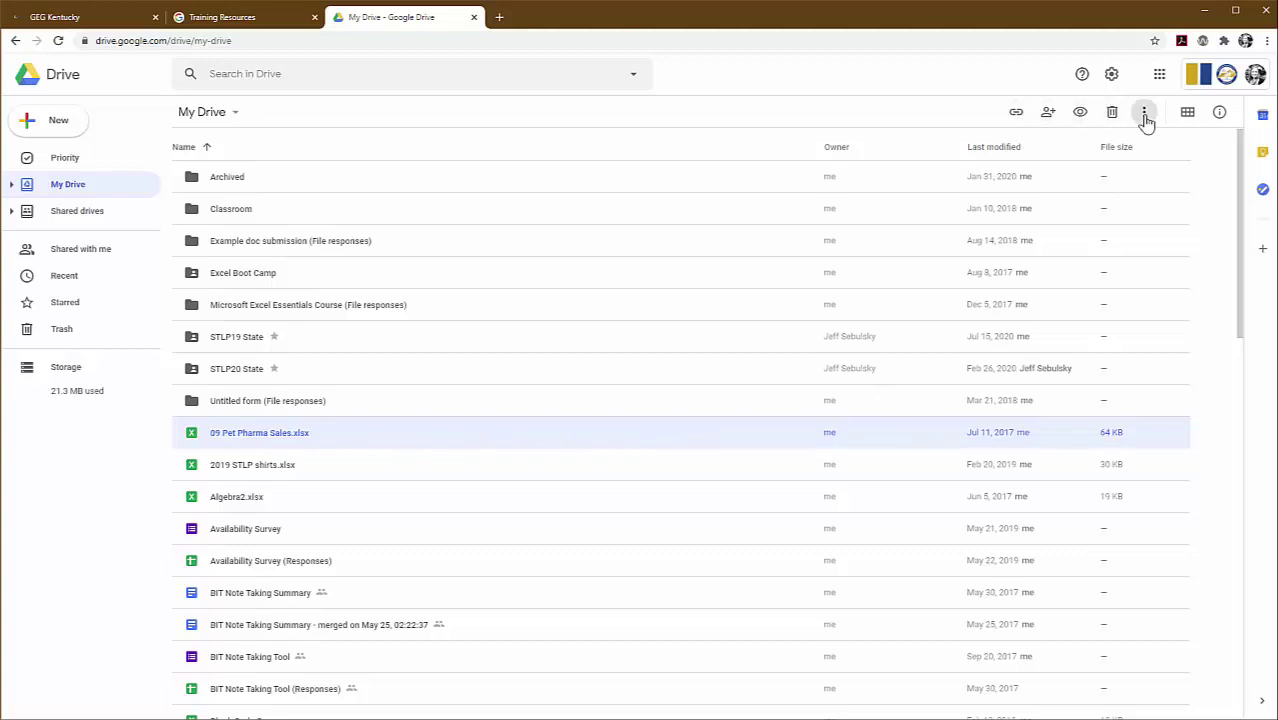
pyautogui.click(1048, 114)
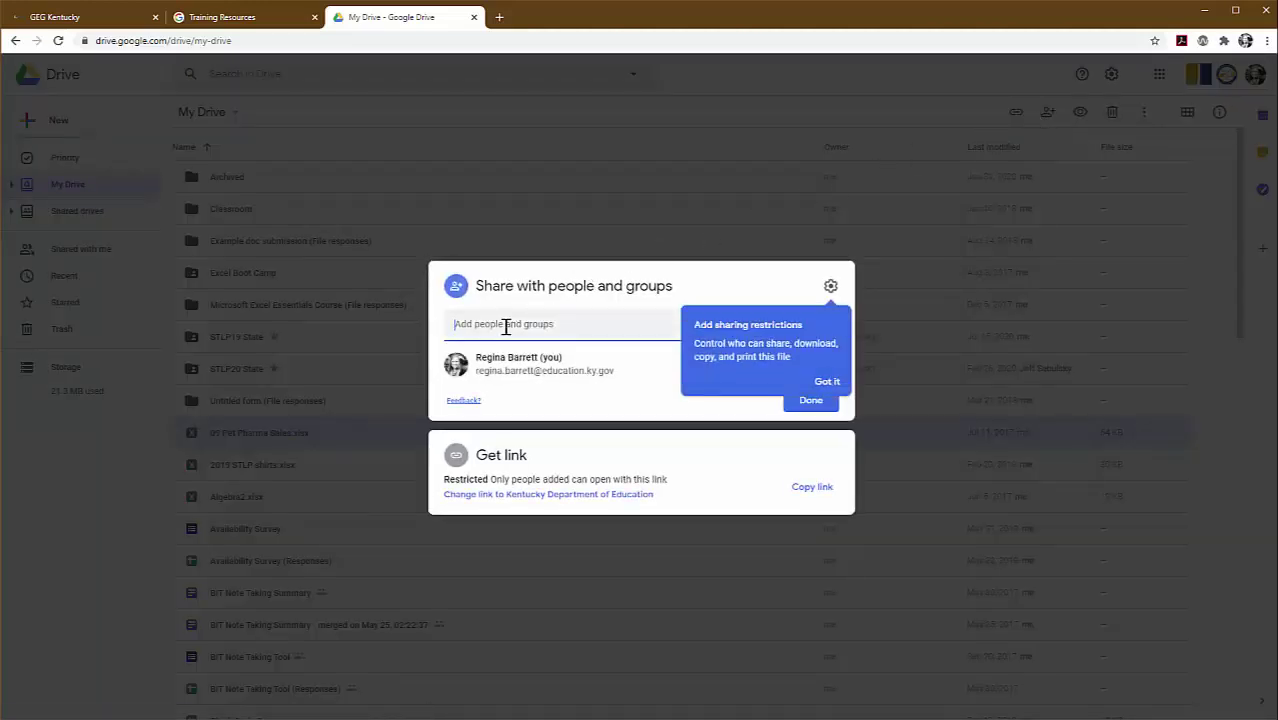
# - Examine the link access levels and the available file actions for 09 Pet Pharma Sales.xlsx, leaving everything unchanged
pyautogui.click(731, 487)
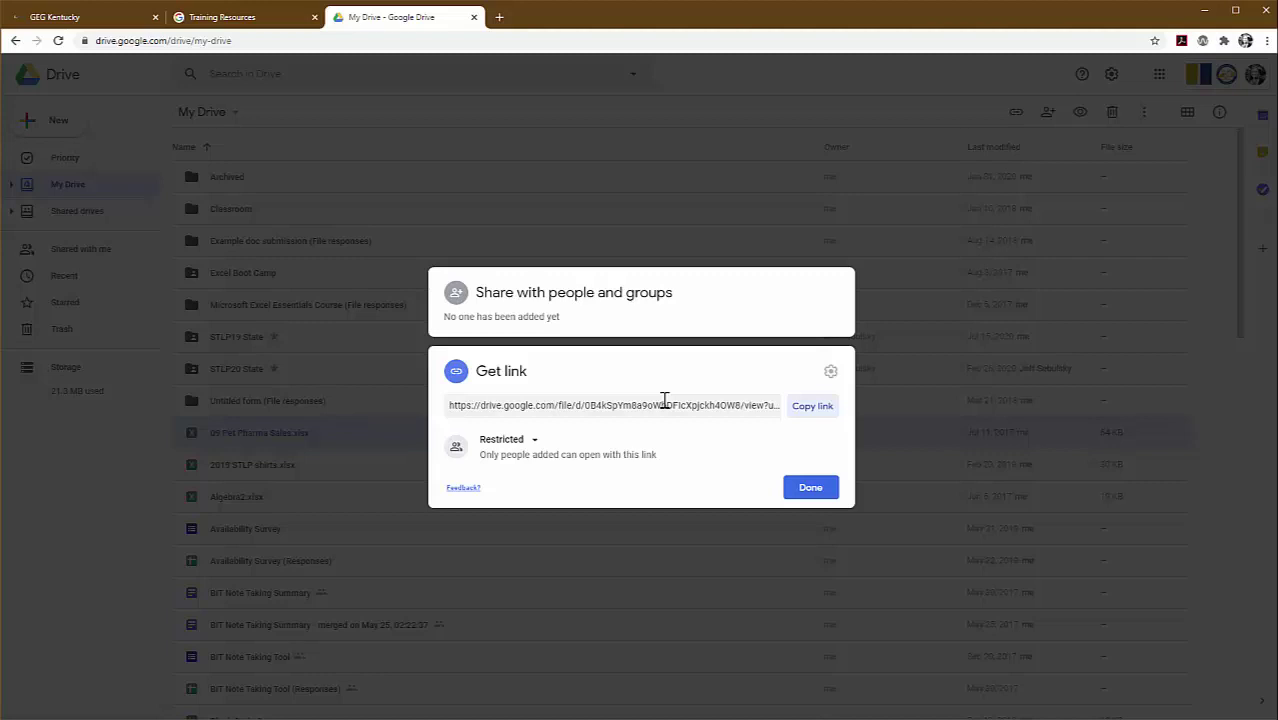
pyautogui.click(524, 444)
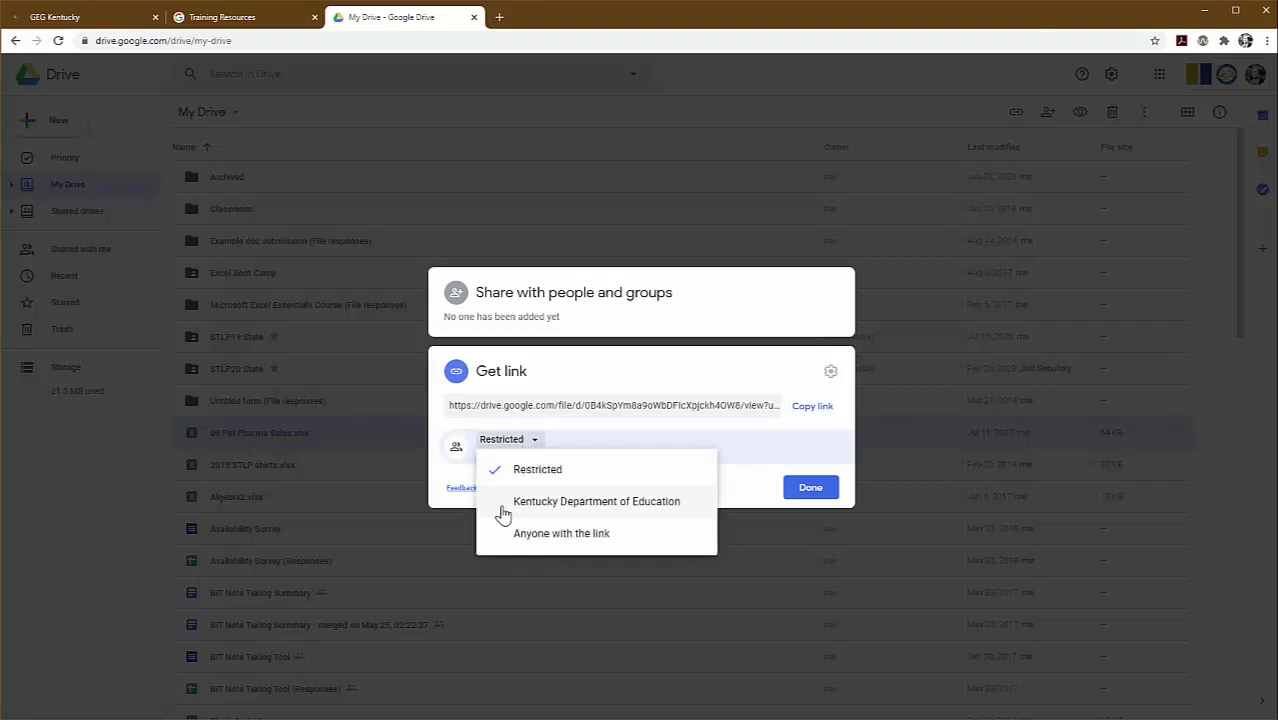
pyautogui.click(589, 435)
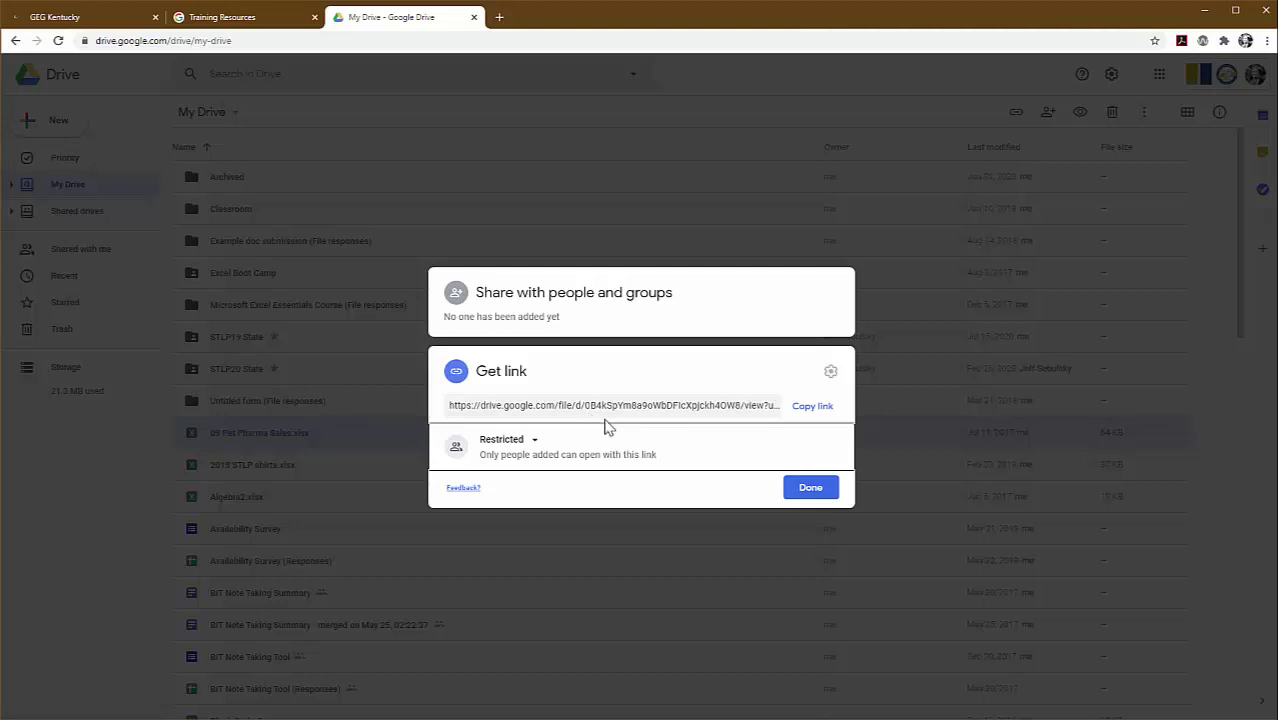
pyautogui.click(660, 318)
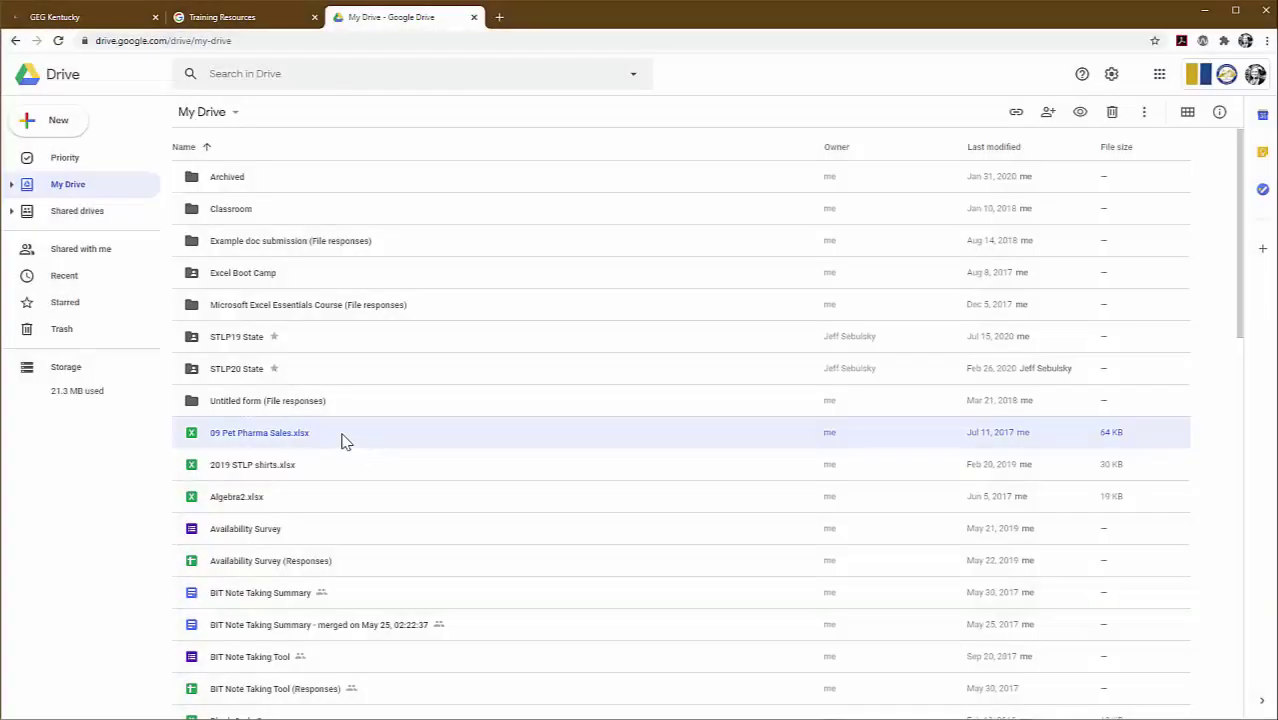
pyautogui.rightClick(341, 441)
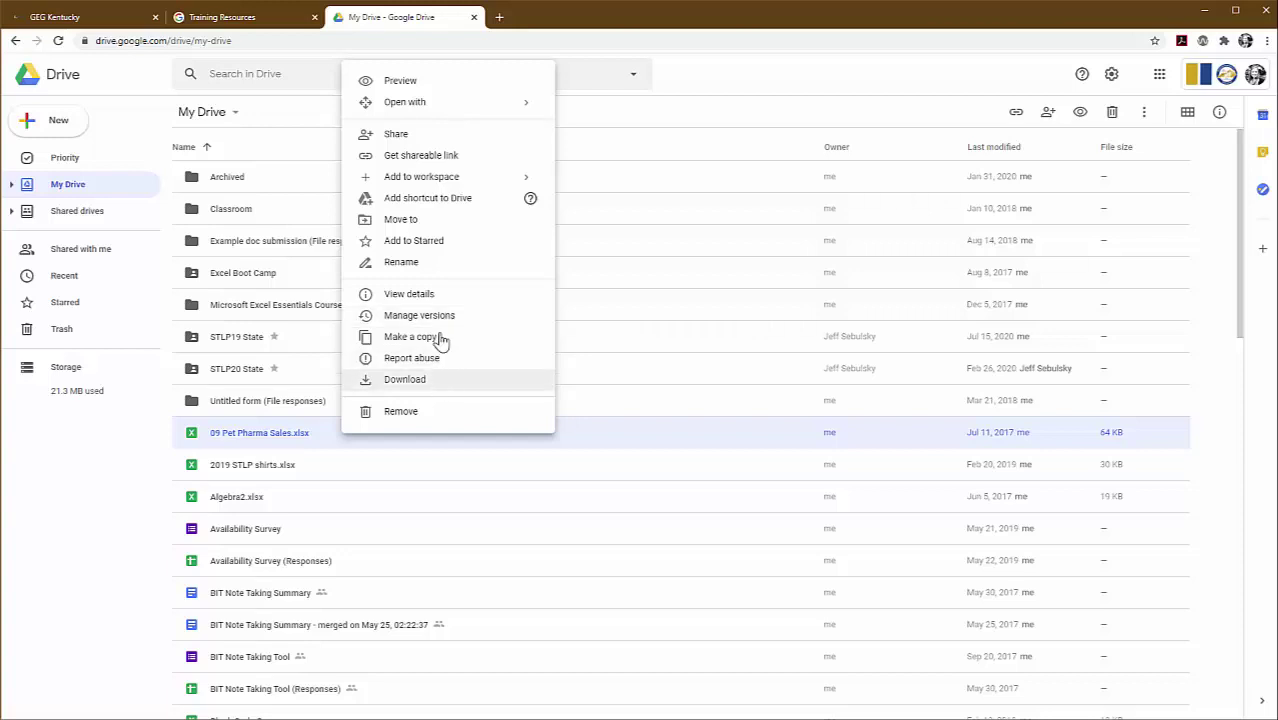
pyautogui.click(620, 436)
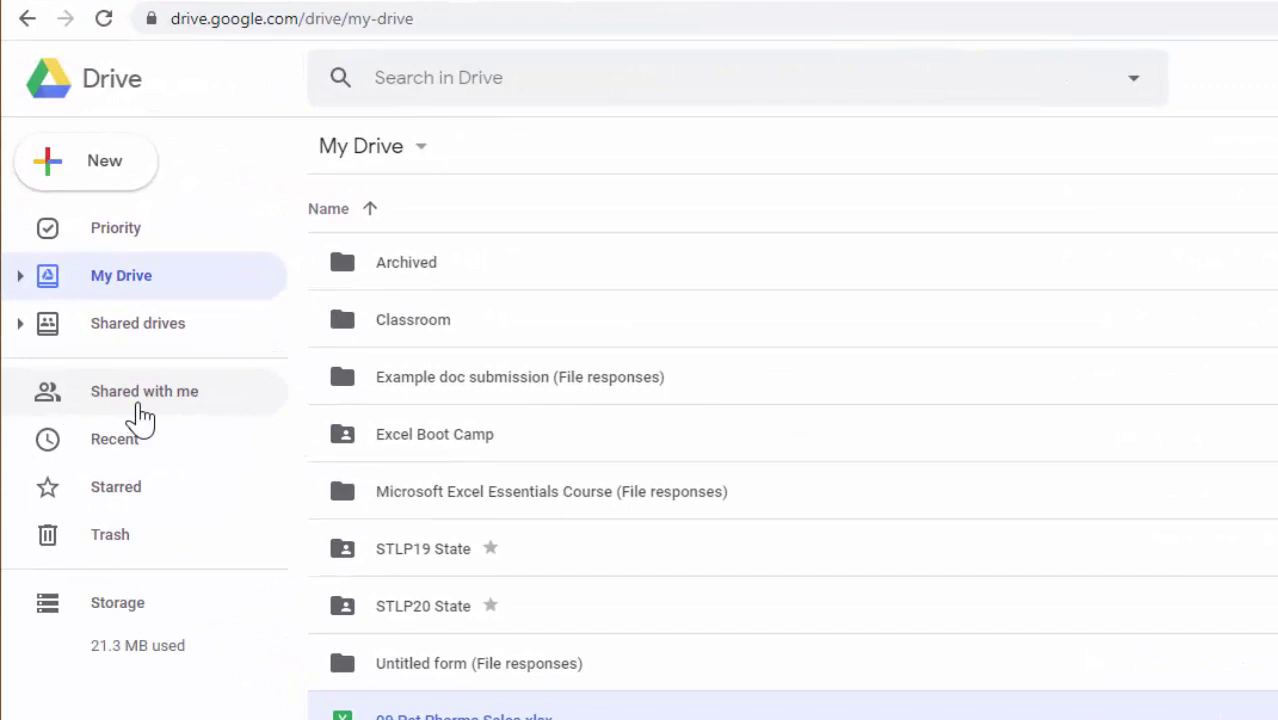
# - Open the list of files shared with this account and look through it
pyautogui.click(140, 410)
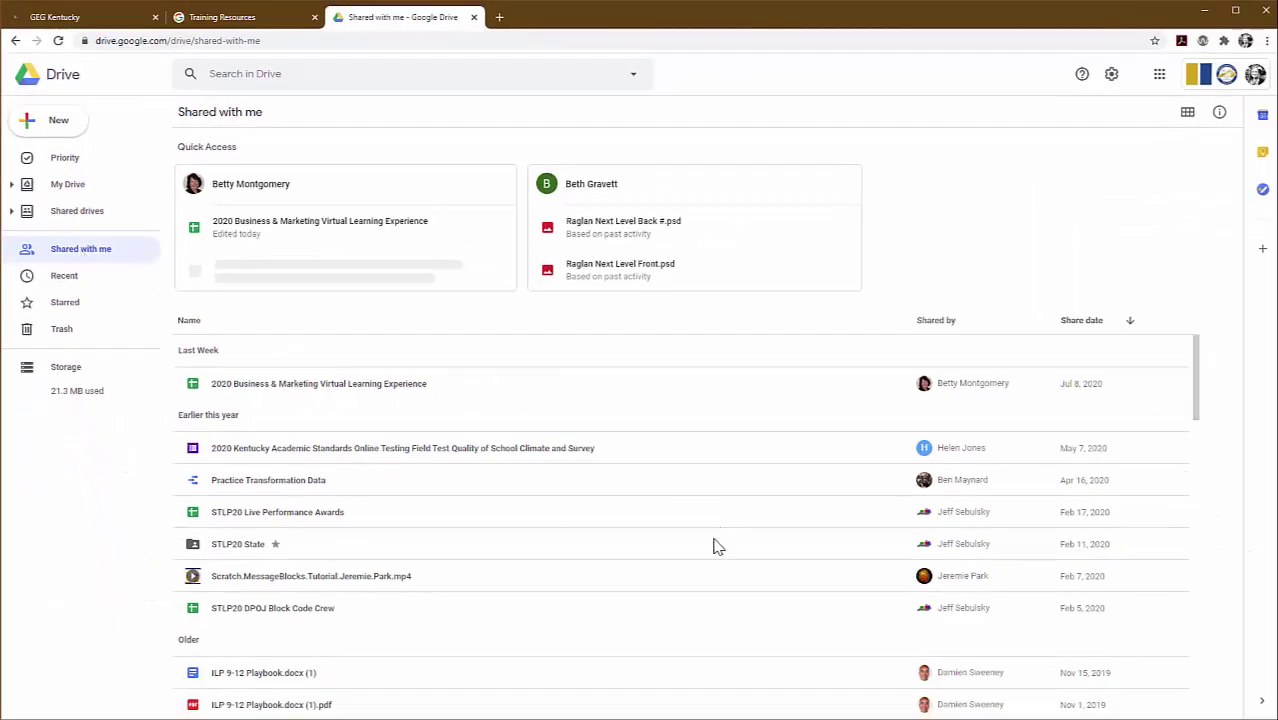
pyautogui.scroll(-3, 710, 553)
pyautogui.scroll(-5, 710, 553)
pyautogui.scroll(3, 697, 551)
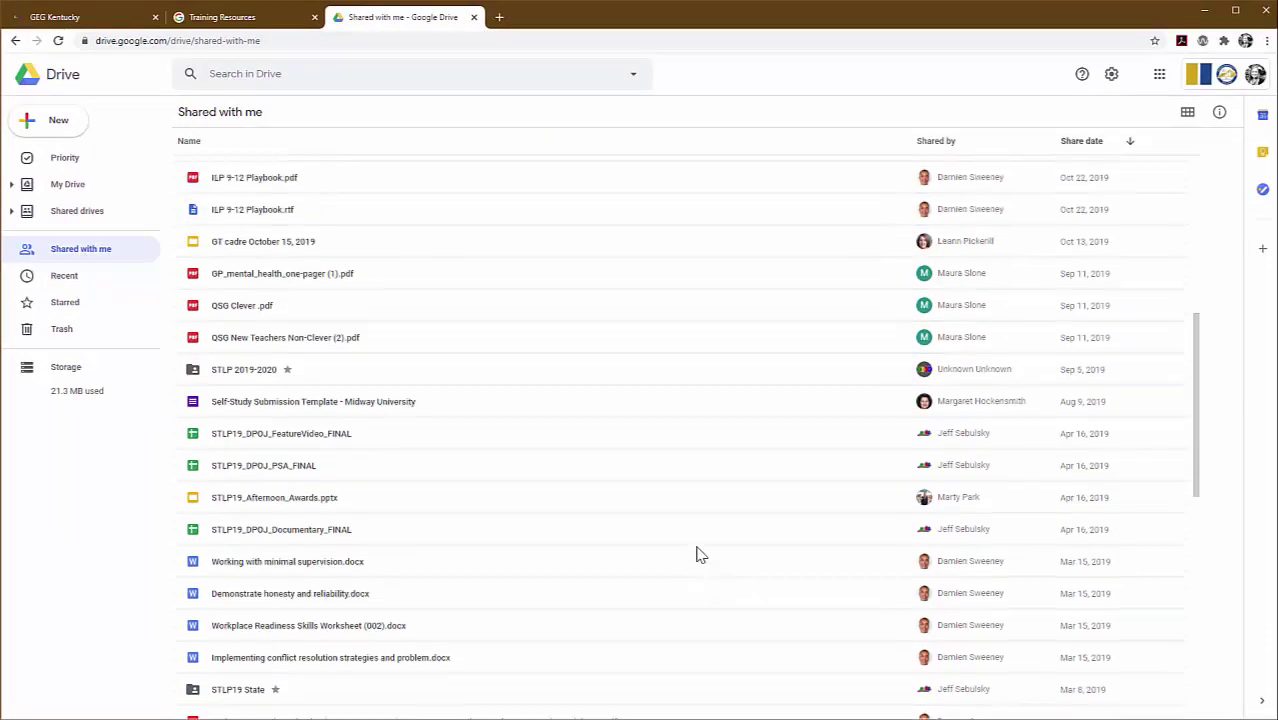
pyautogui.scroll(3, 695, 551)
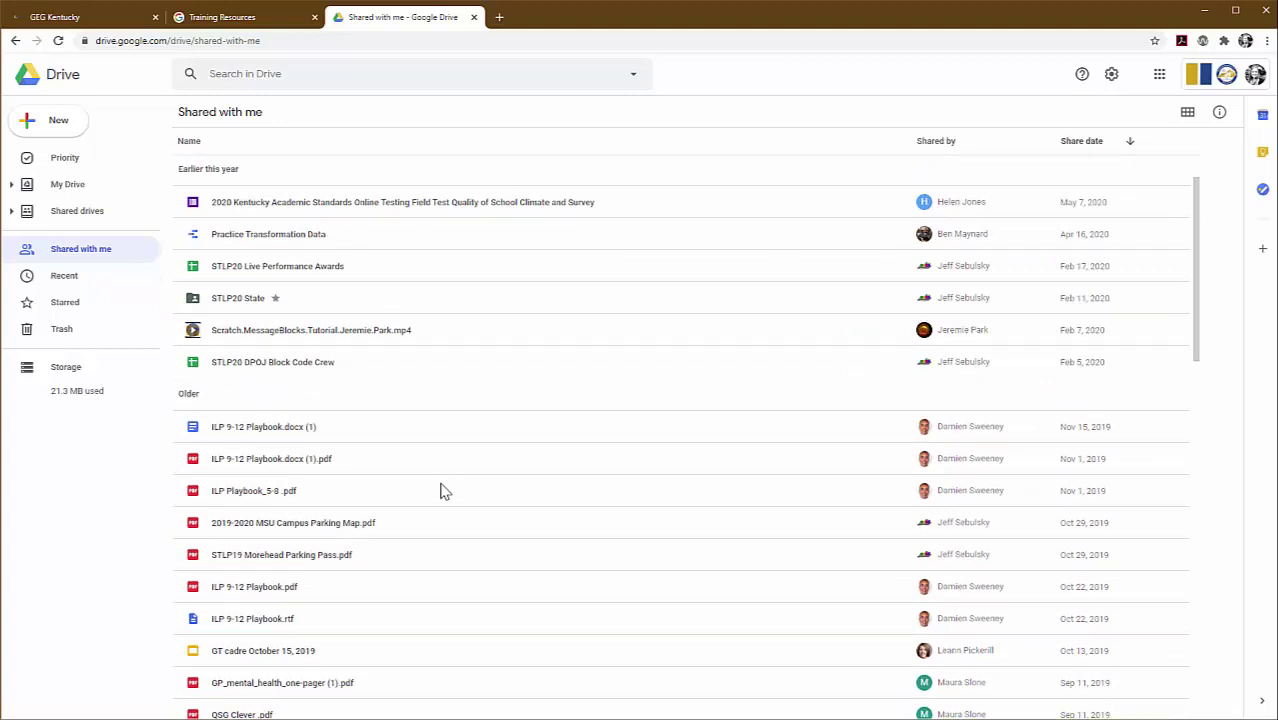
pyautogui.scroll(3, 440, 491)
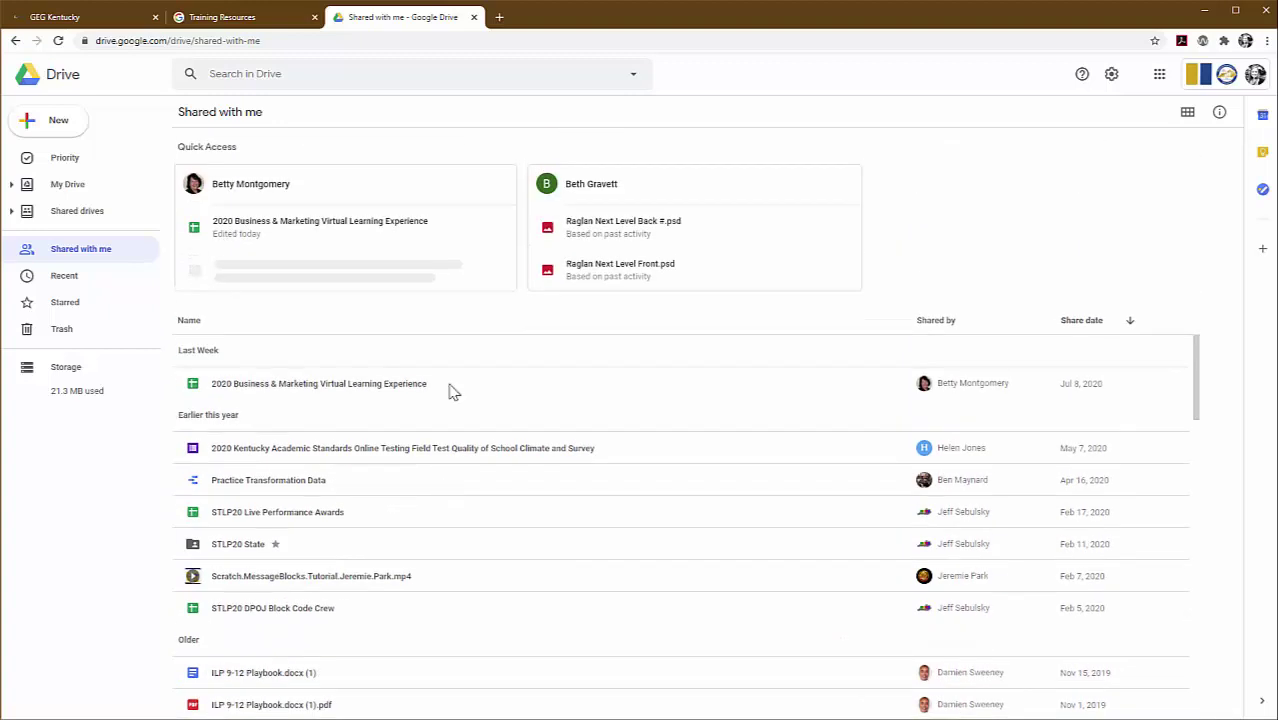
# - Add a shortcut to the shared 2020 Business & Marketing Virtual Learning Experience file in My Drive, and go to My Drive
pyautogui.rightClick(451, 391)
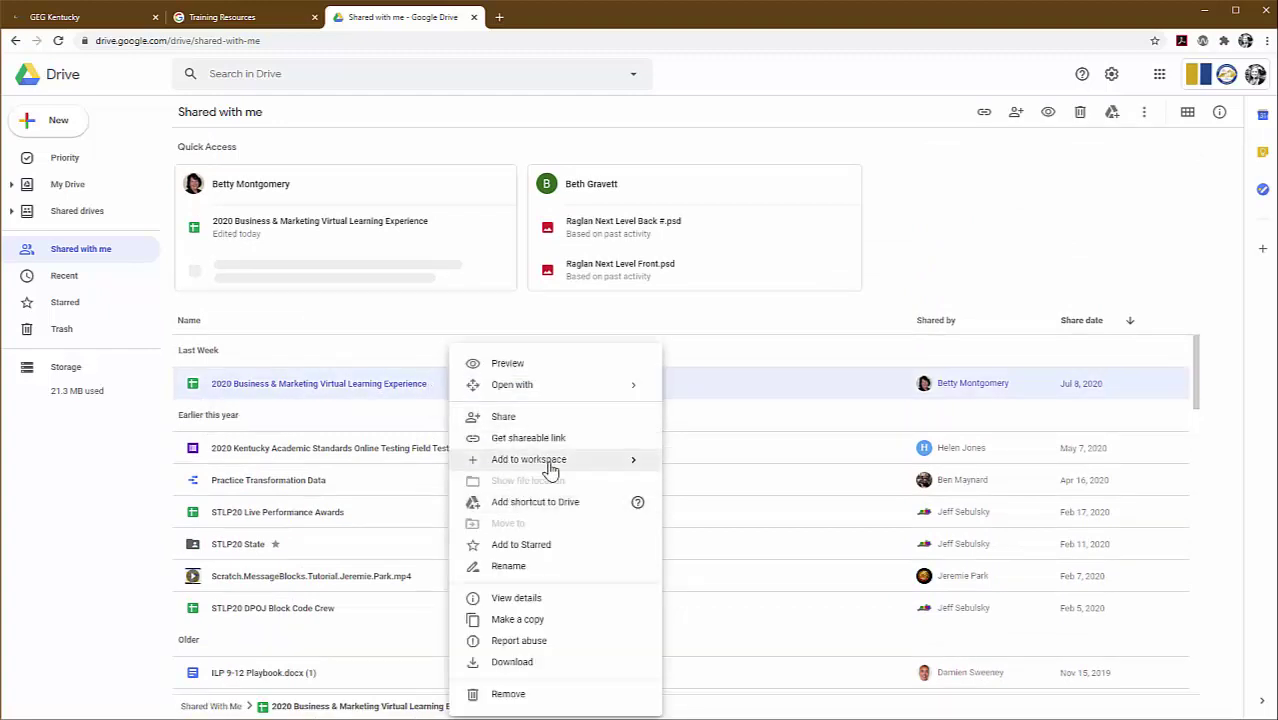
pyautogui.moveTo(630, 463)
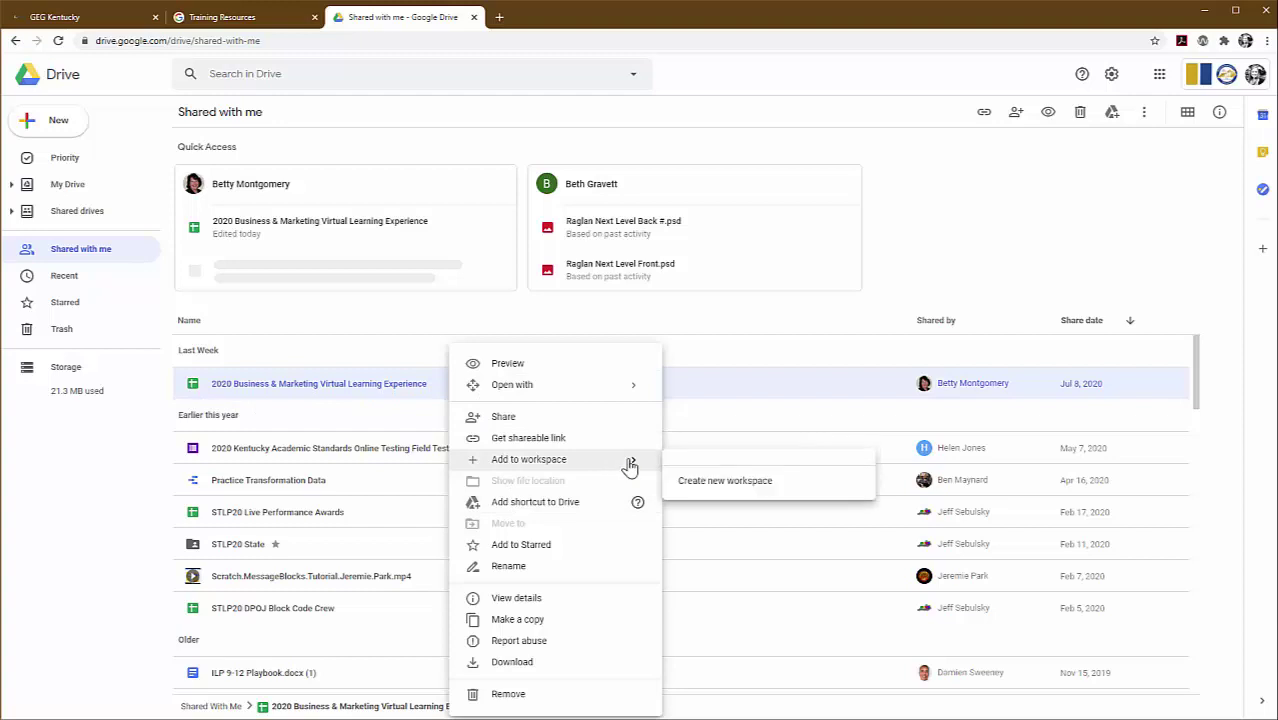
pyautogui.click(567, 510)
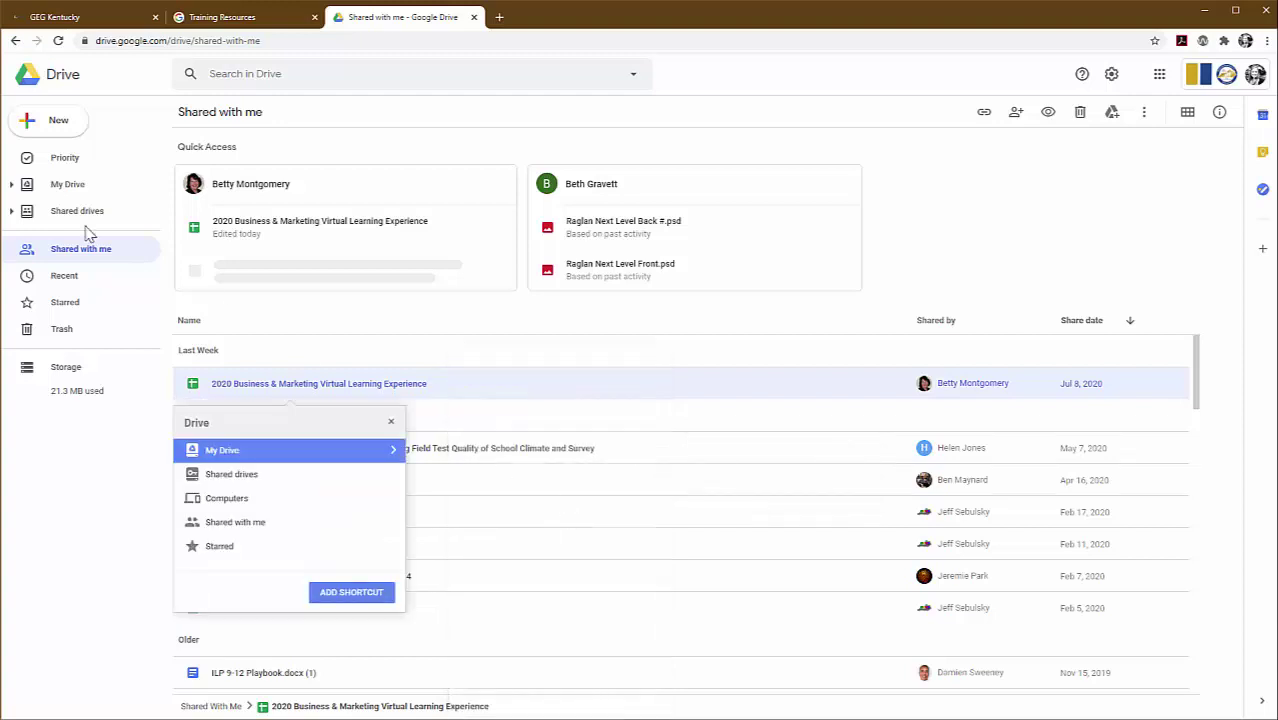
pyautogui.click(392, 450)
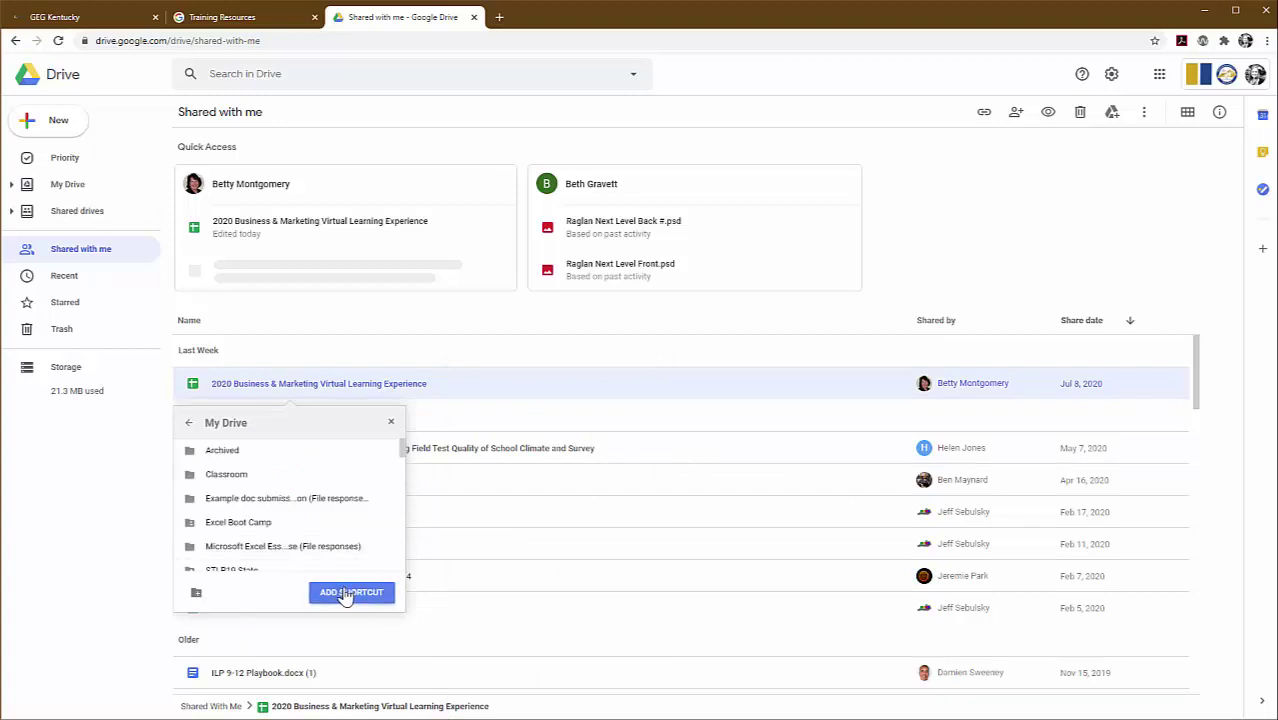
pyautogui.click(348, 592)
pyautogui.click(68, 187)
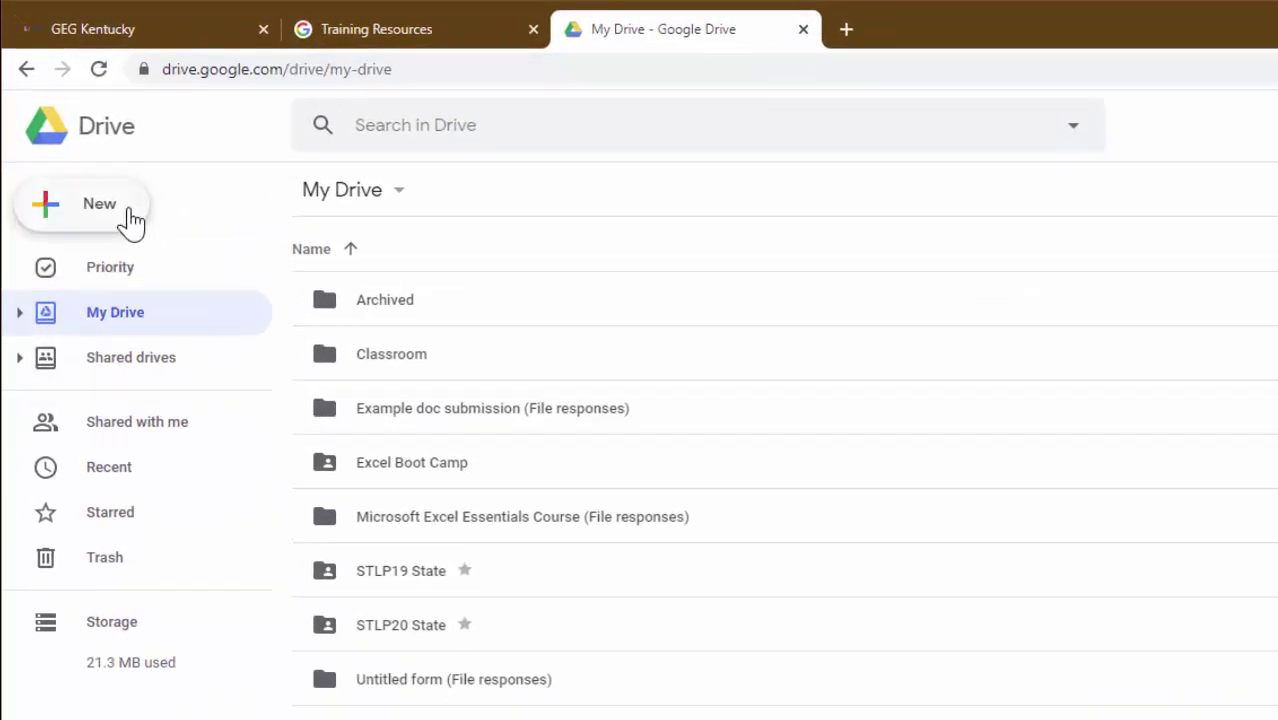
pyautogui.click(124, 220)
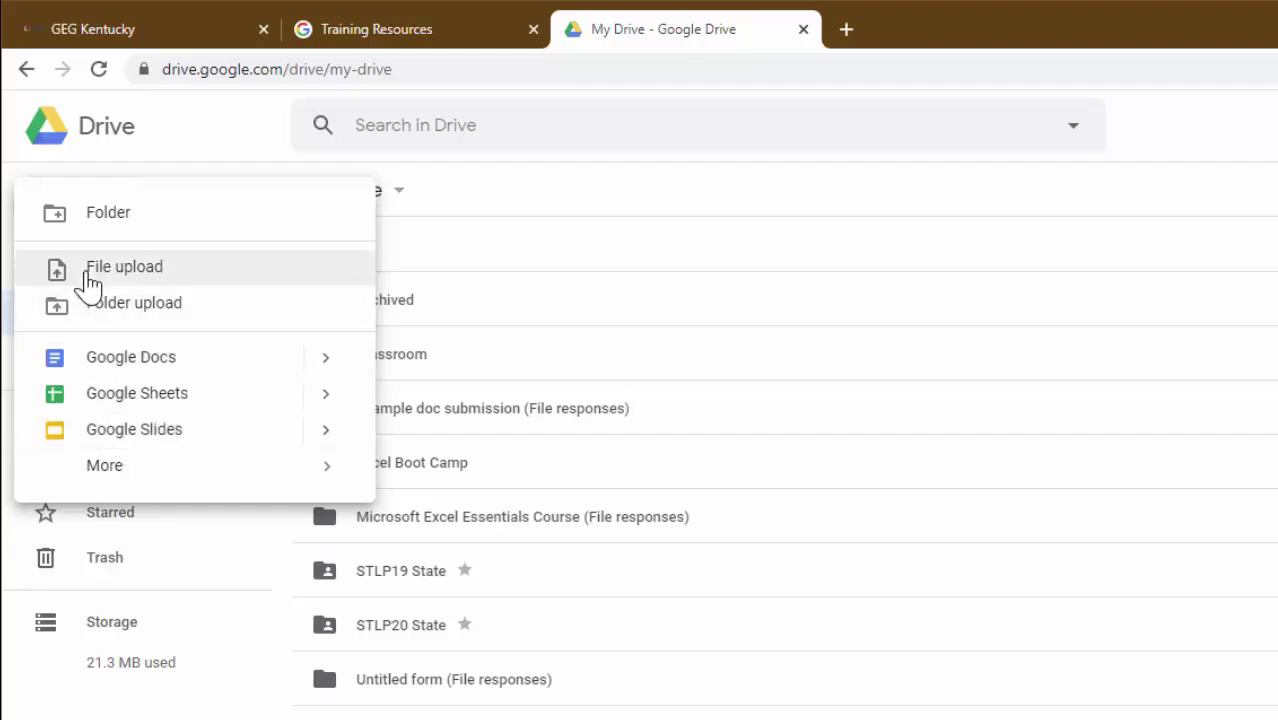
pyautogui.click(228, 719)
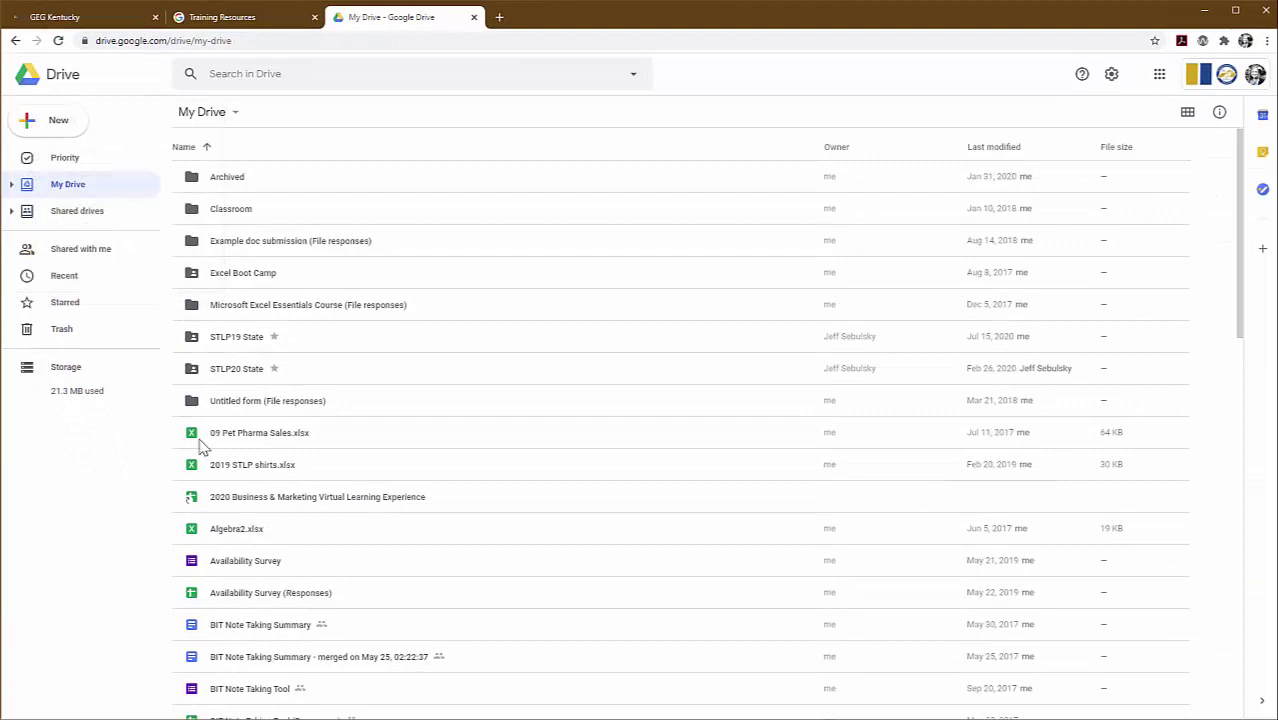
# - Preview the 09 Pet Pharma Sales.xlsx workbook and return to the My Drive file list
pyautogui.click(321, 443)
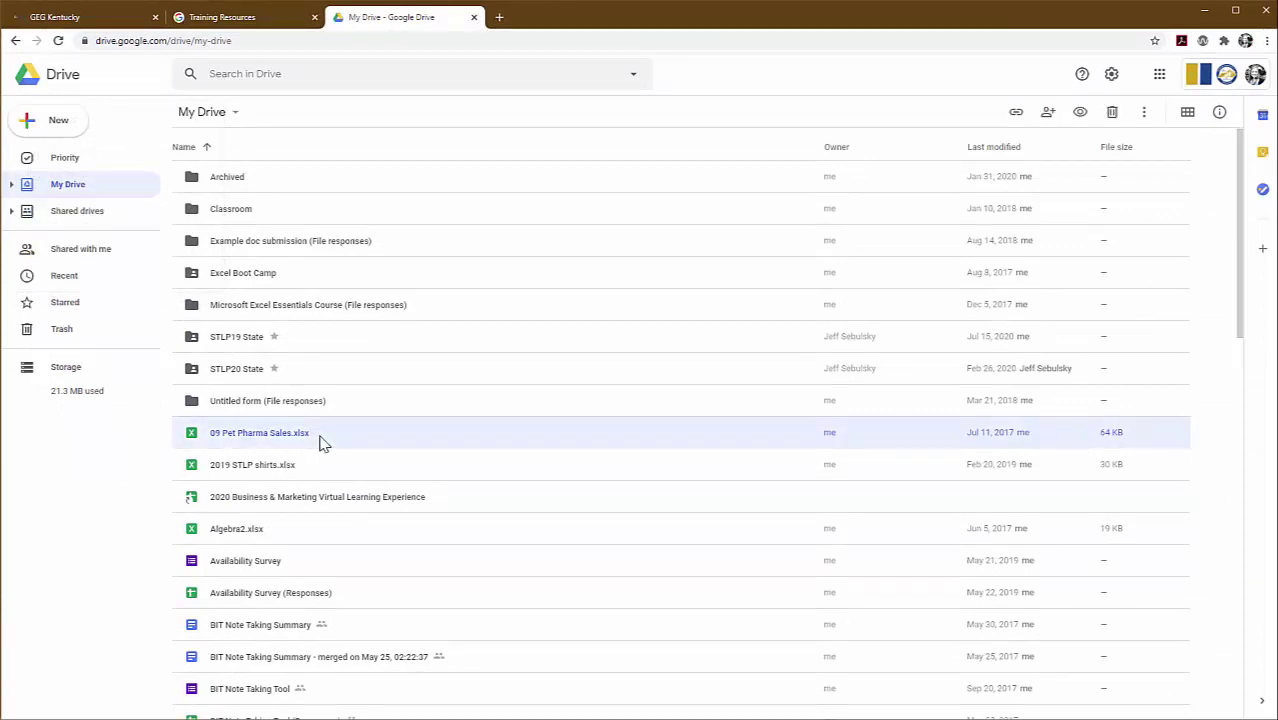
pyautogui.doubleClick(277, 443)
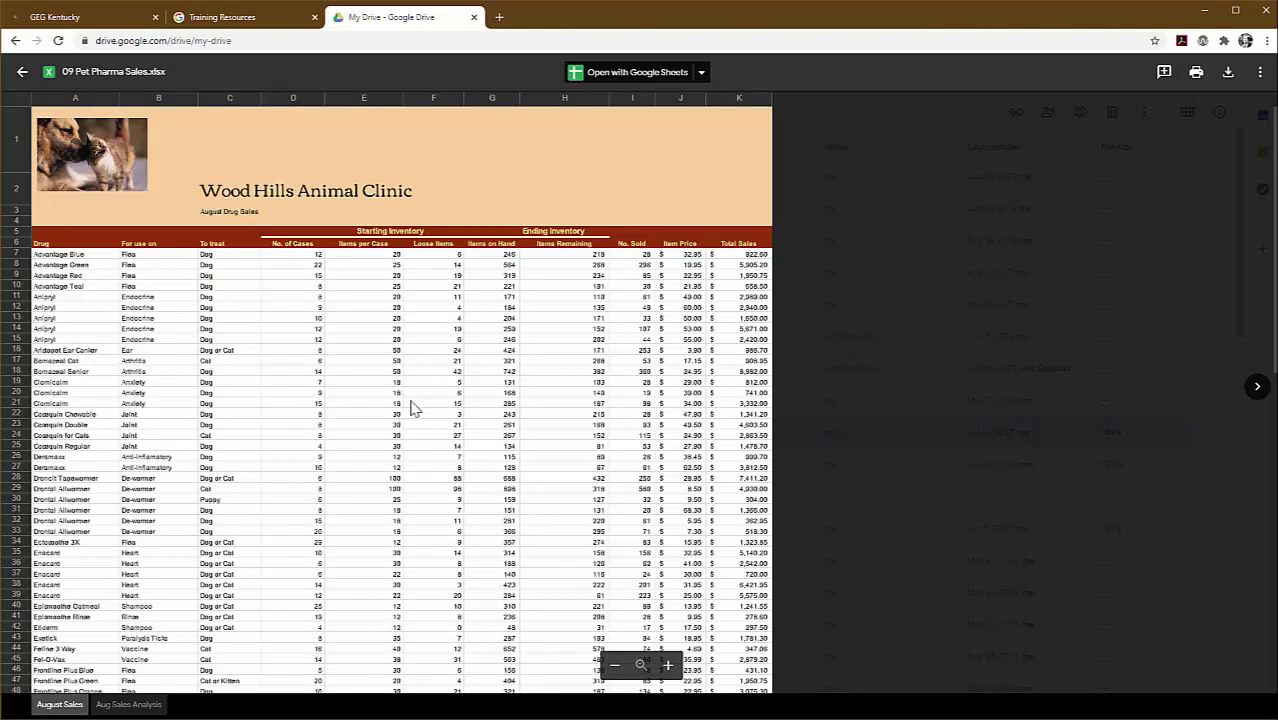
pyautogui.click(604, 80)
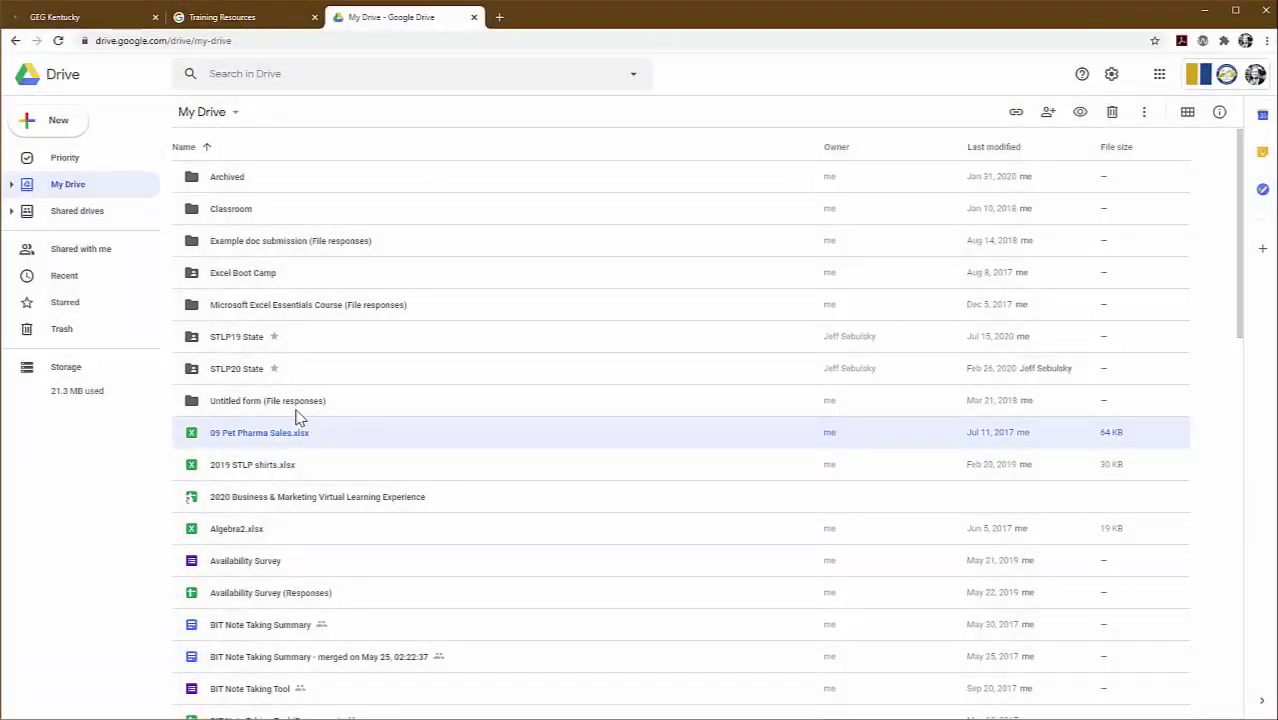
pyautogui.click(53, 131)
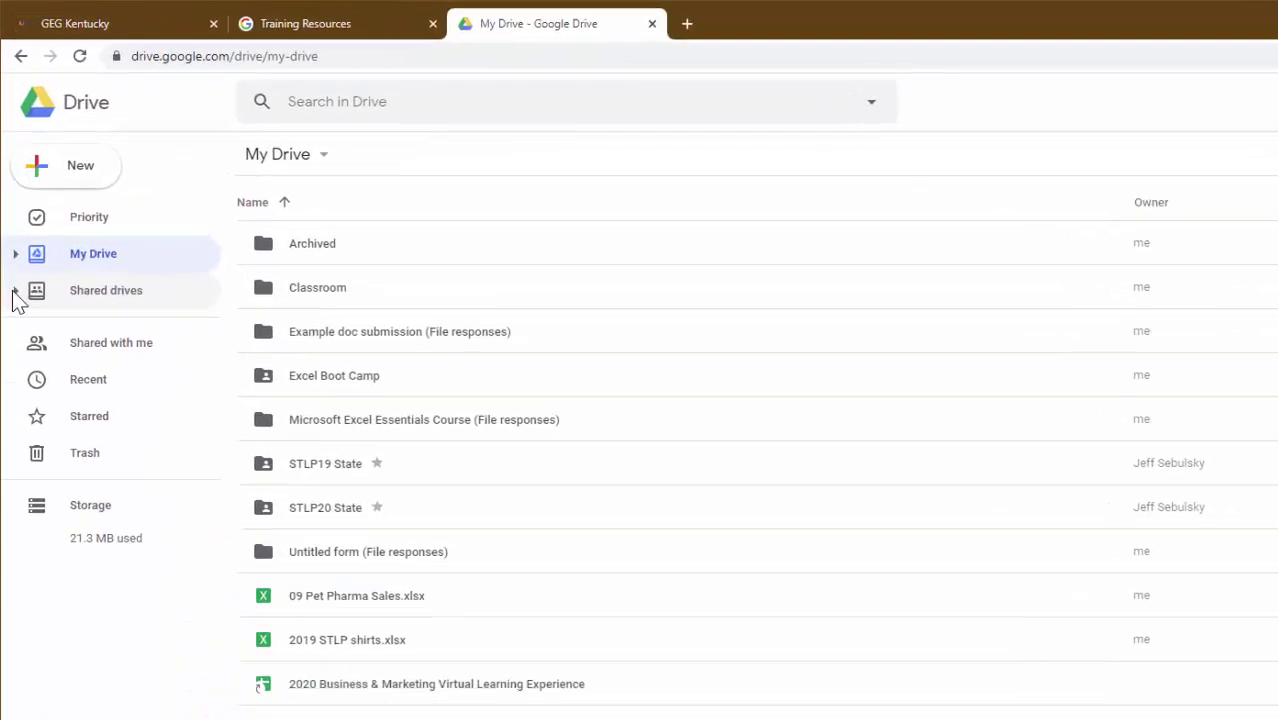
# - Open the Example Drive shared drive and examine the permission levels available for its members, leaving them unchanged
pyautogui.click(14, 291)
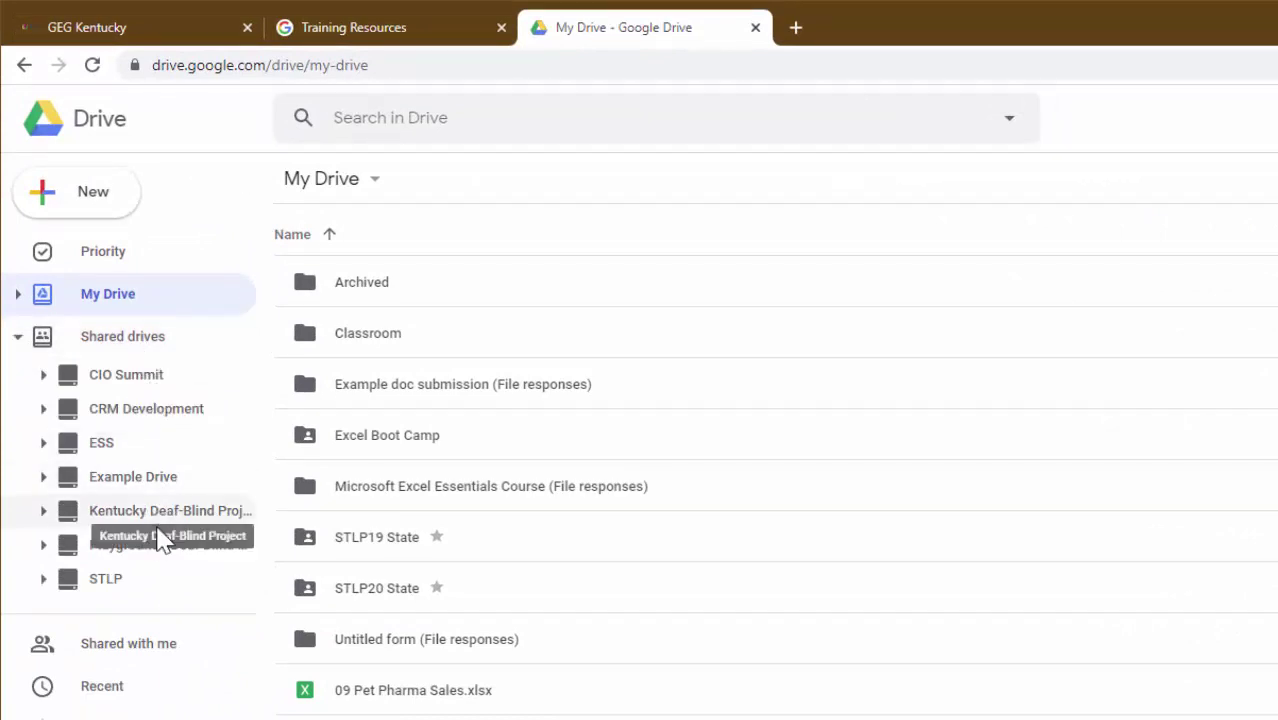
pyautogui.click(148, 488)
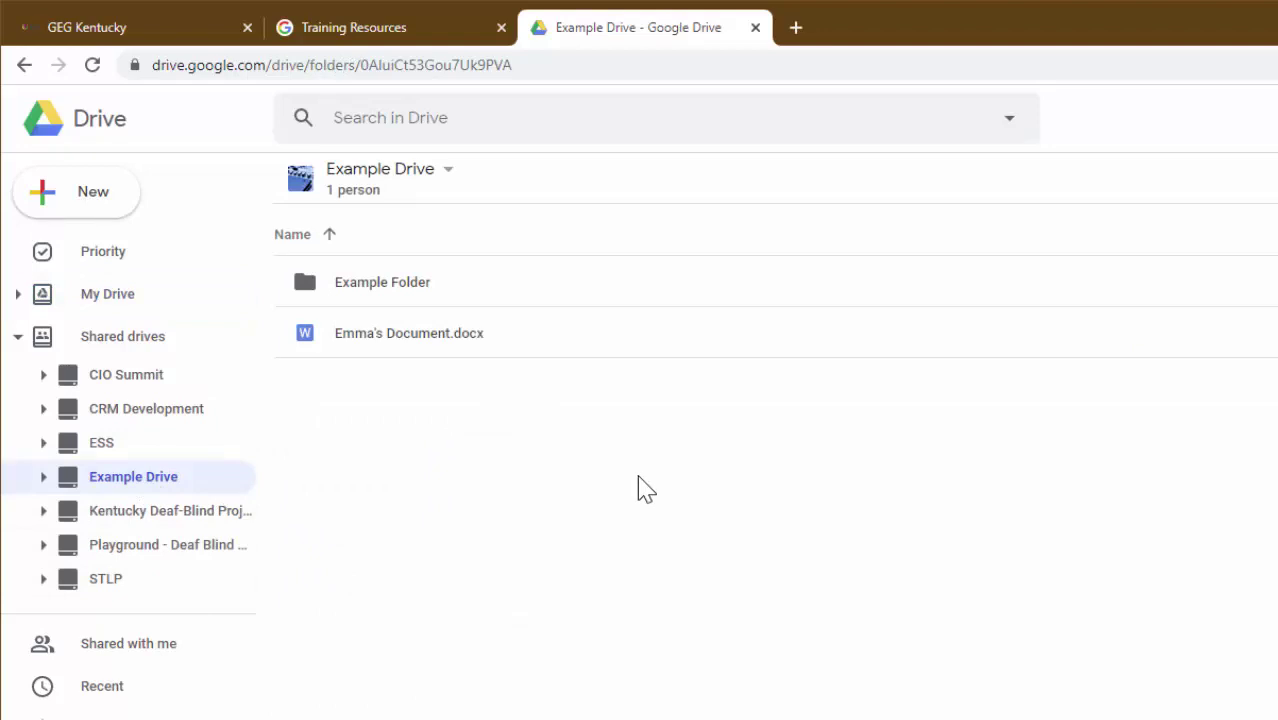
pyautogui.click(449, 172)
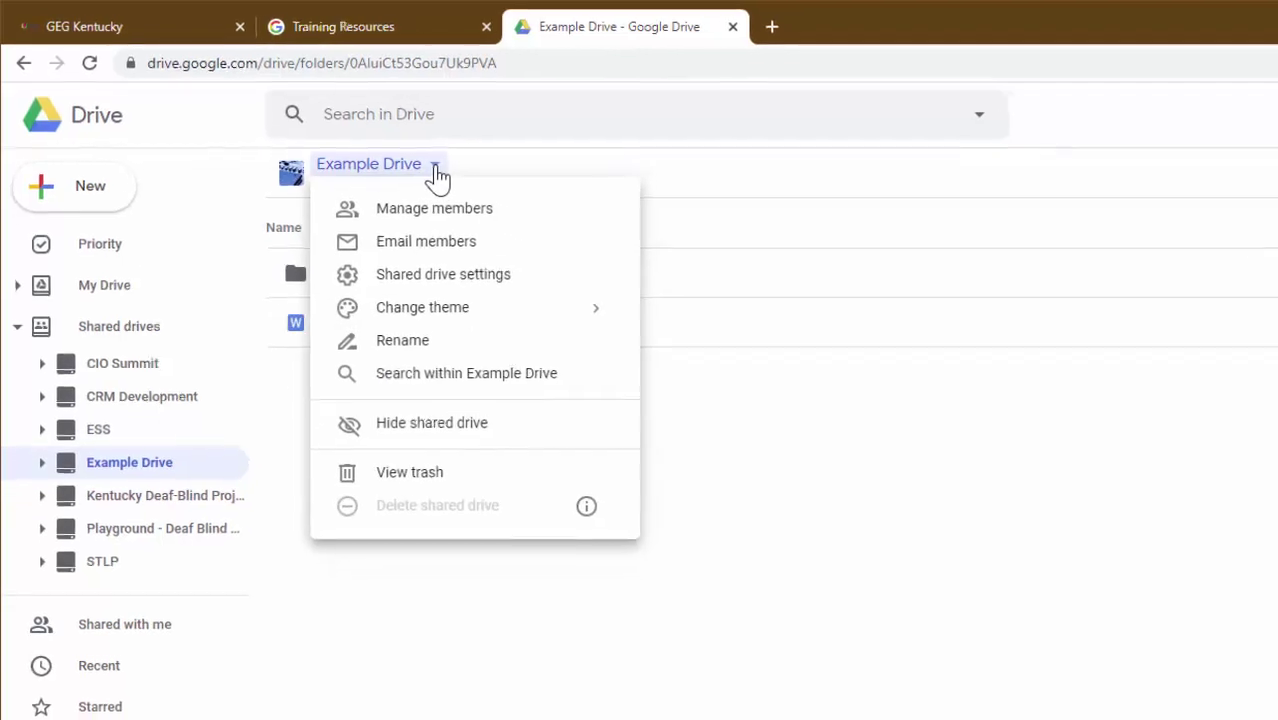
pyautogui.click(434, 208)
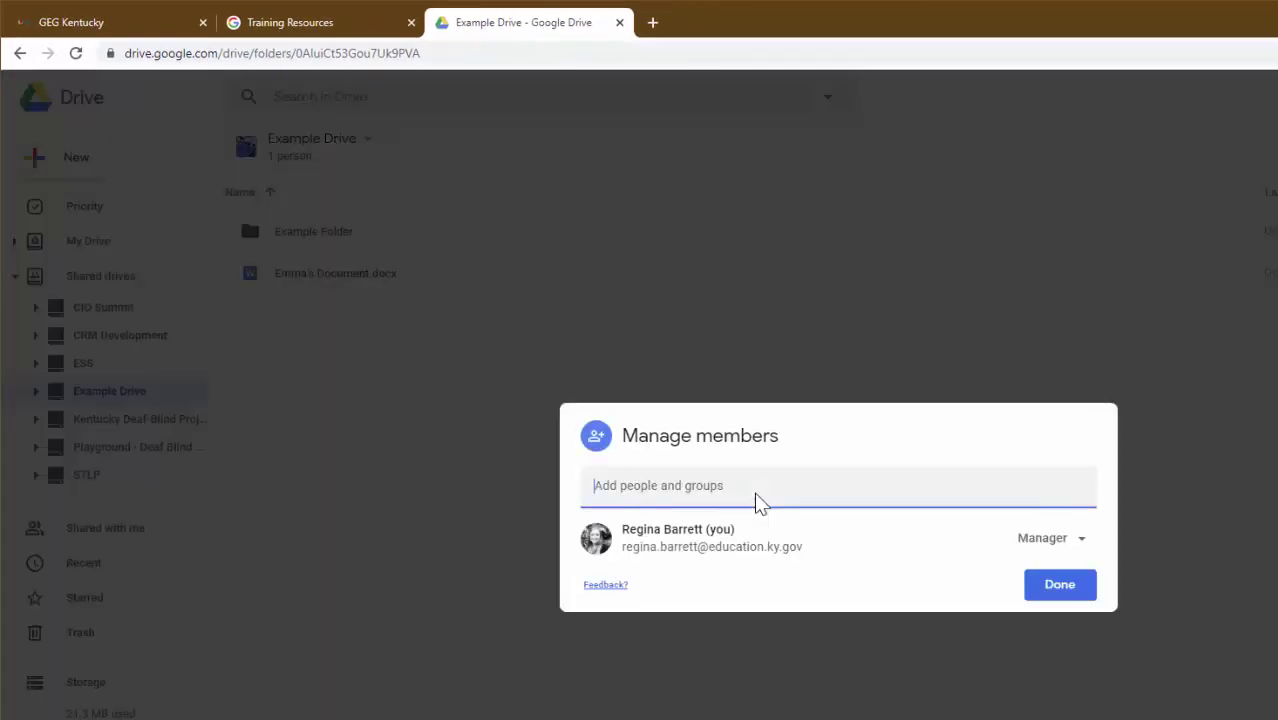
pyautogui.click(1080, 540)
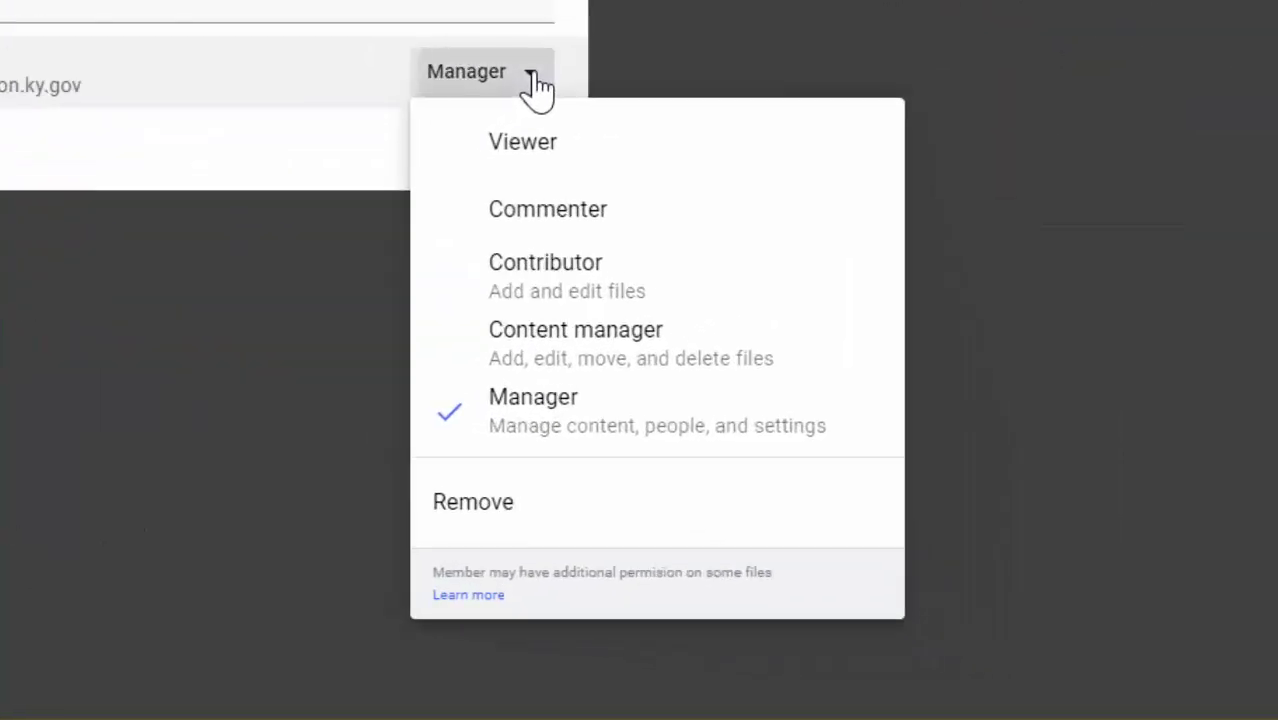
pyautogui.click(535, 88)
pyautogui.click(818, 456)
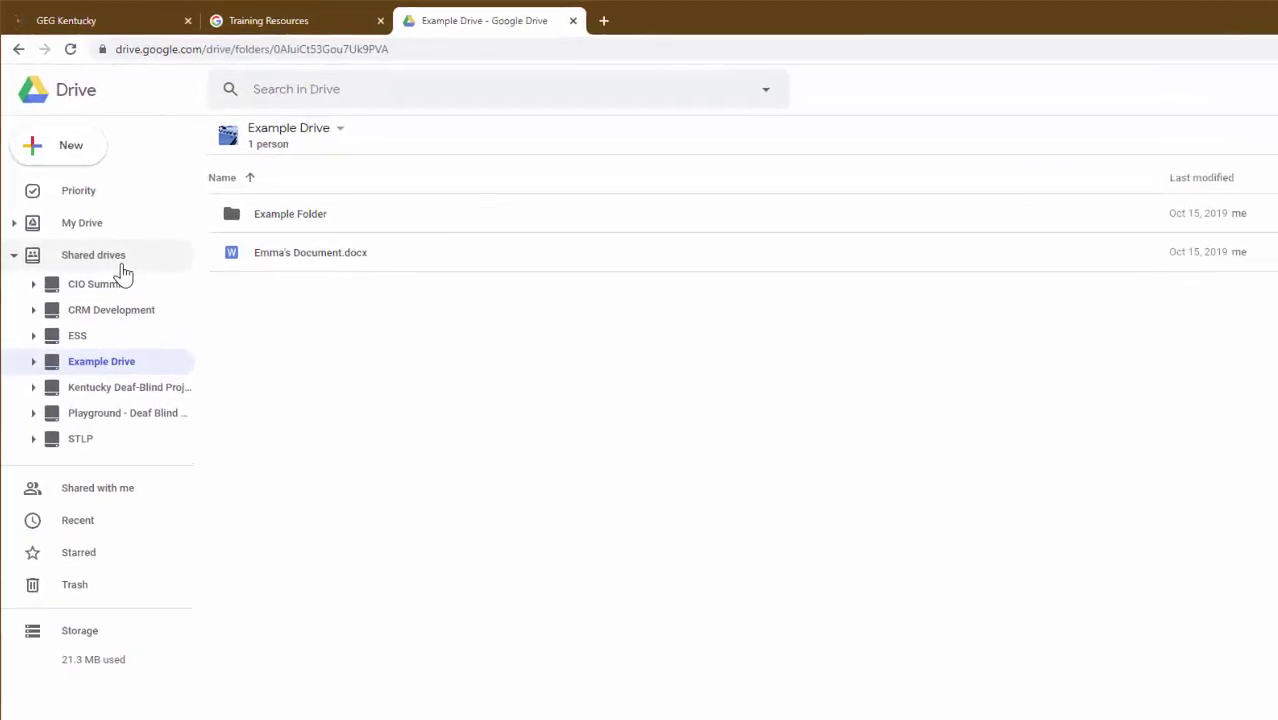
# - Check the option for creating a new shared drive, collapse the shared drives list and return to My Drive
pyautogui.rightClick(116, 263)
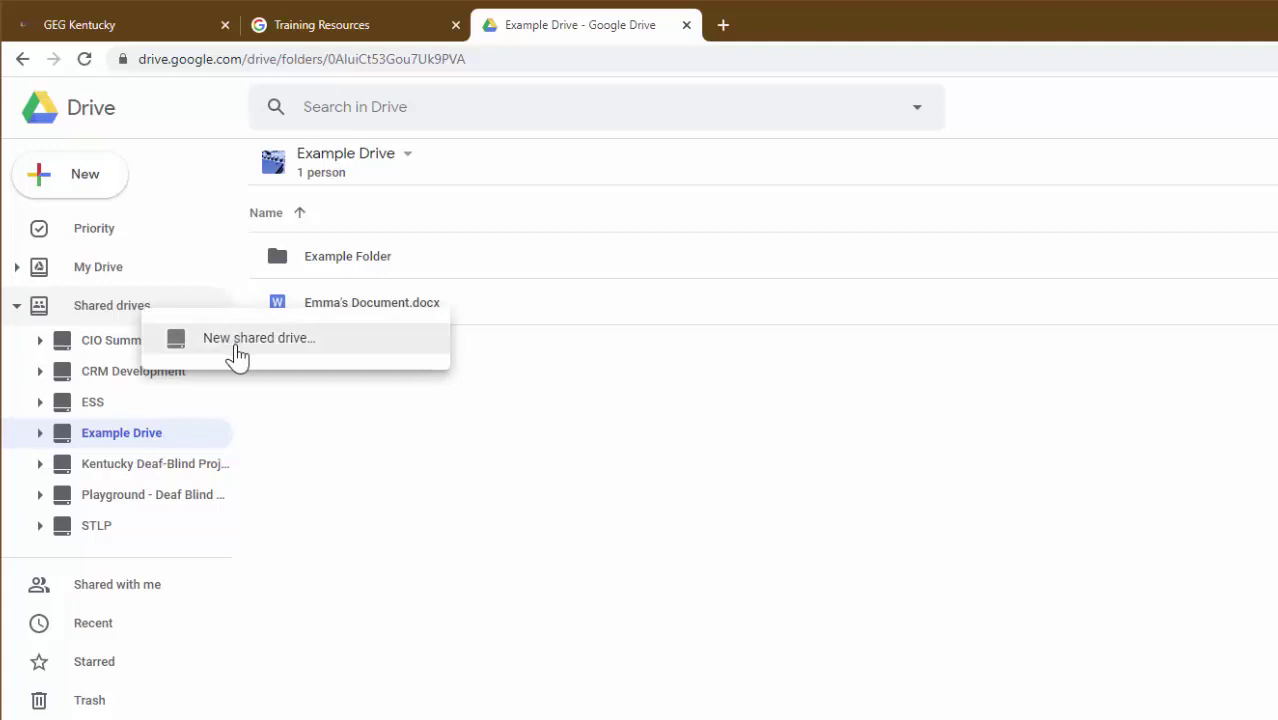
pyautogui.click(9, 317)
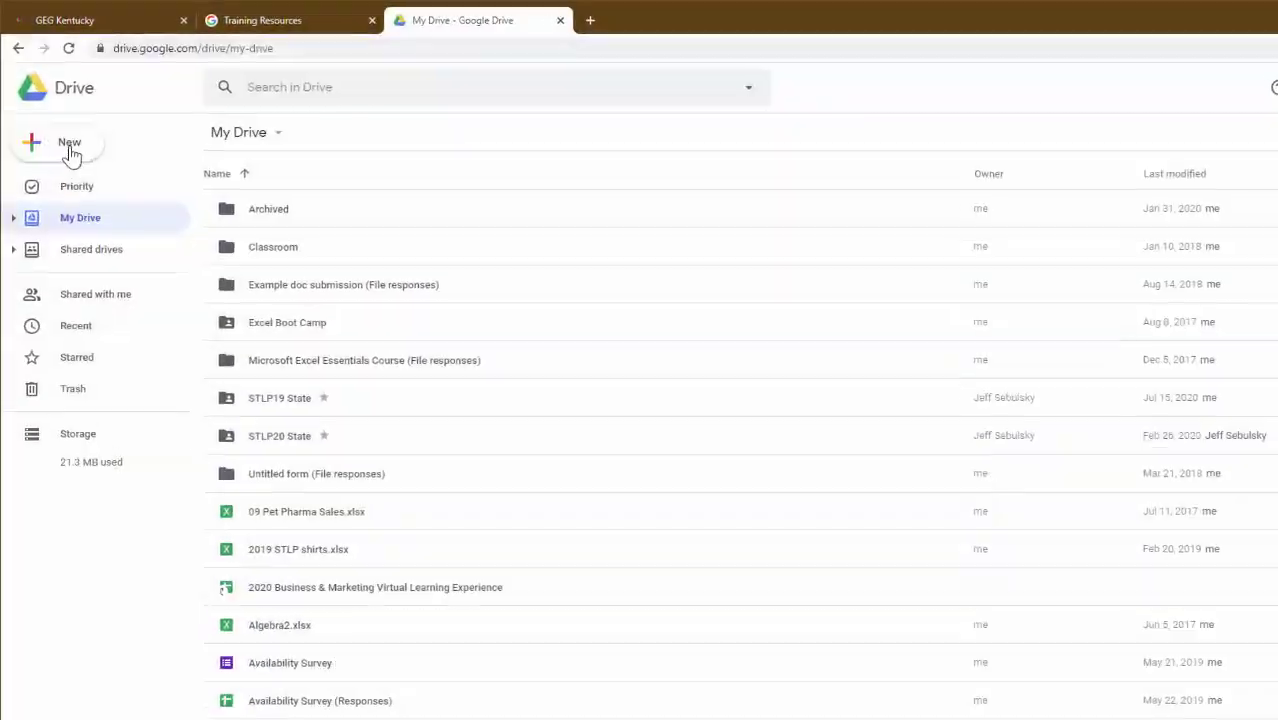
# - Show the additional file types that can be created in My Drive beyond Docs, Sheets and Slides
pyautogui.click(55, 140)
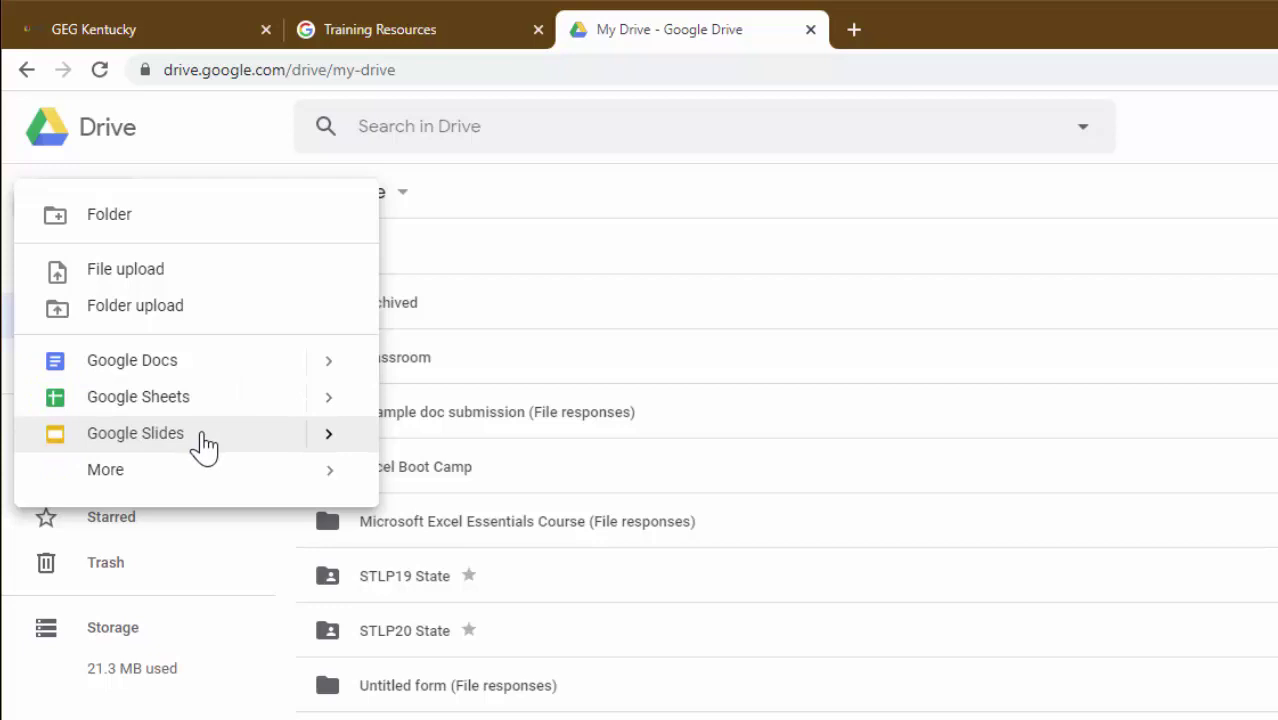
pyautogui.click(222, 490)
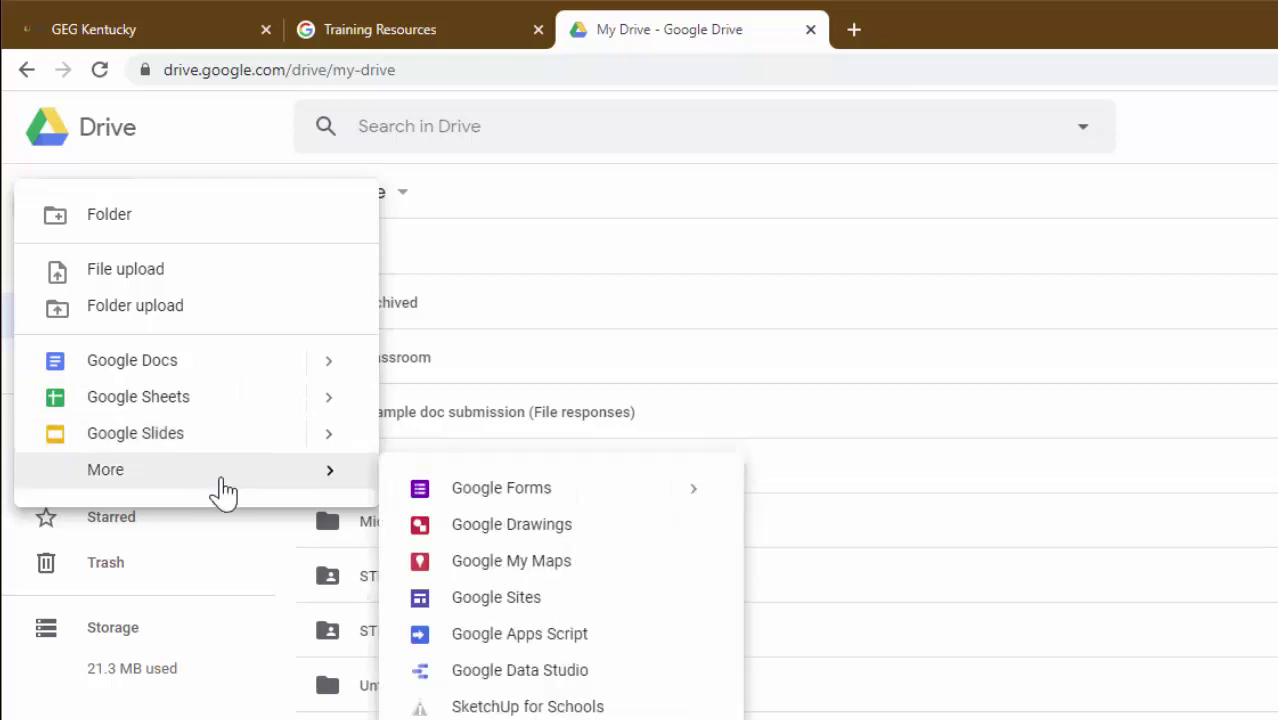
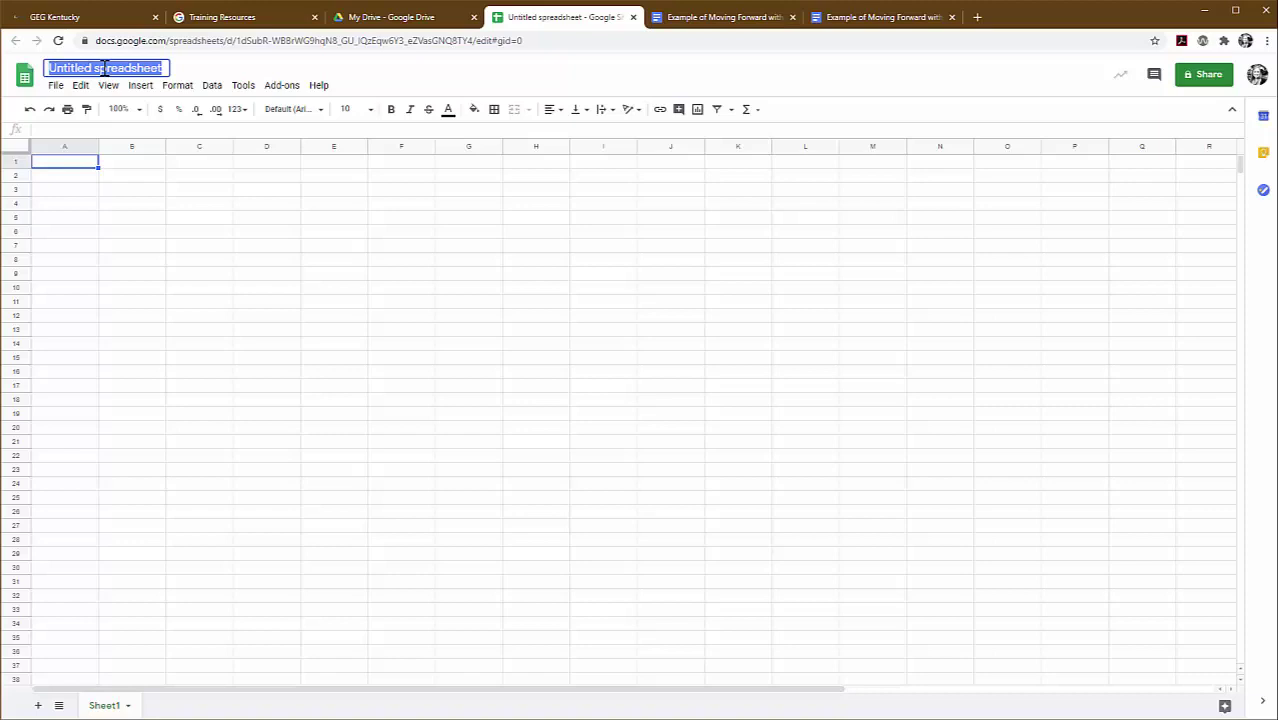
# - Name the new spreadsheet Example Spreadsheet and add two more sheets to it
pyautogui.write('Example Spreadshee')
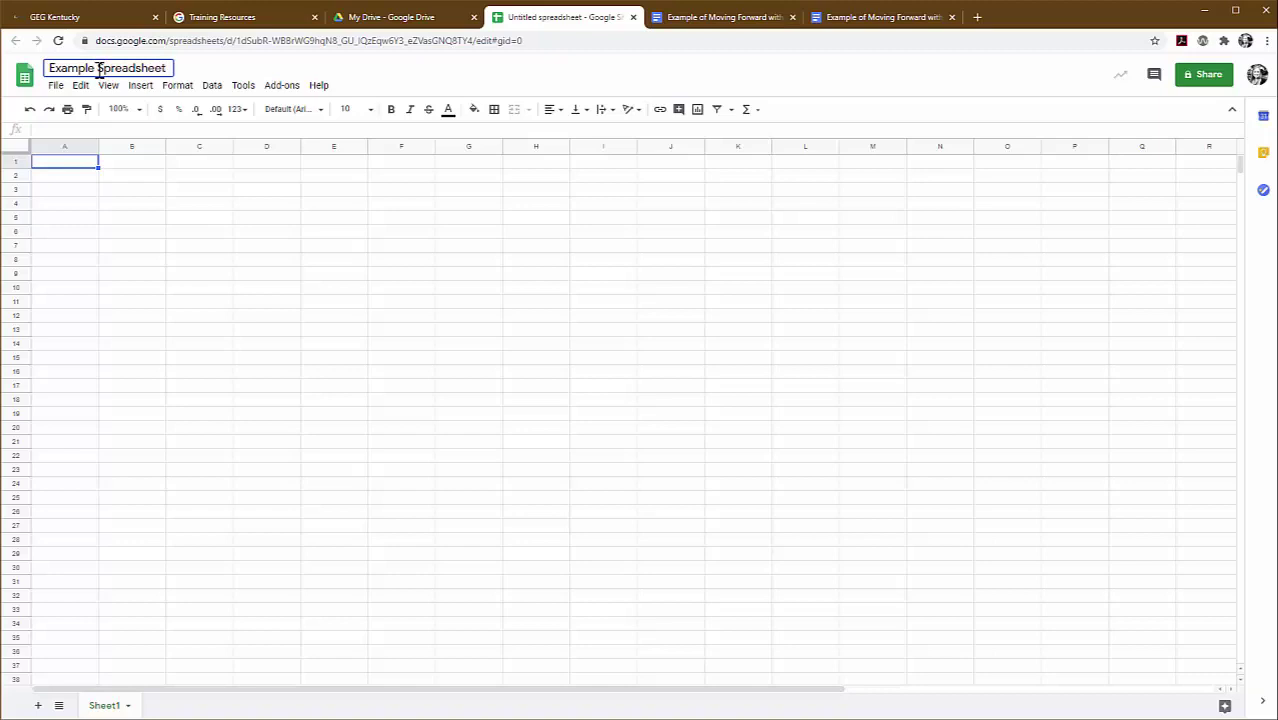
pyautogui.click(63, 157)
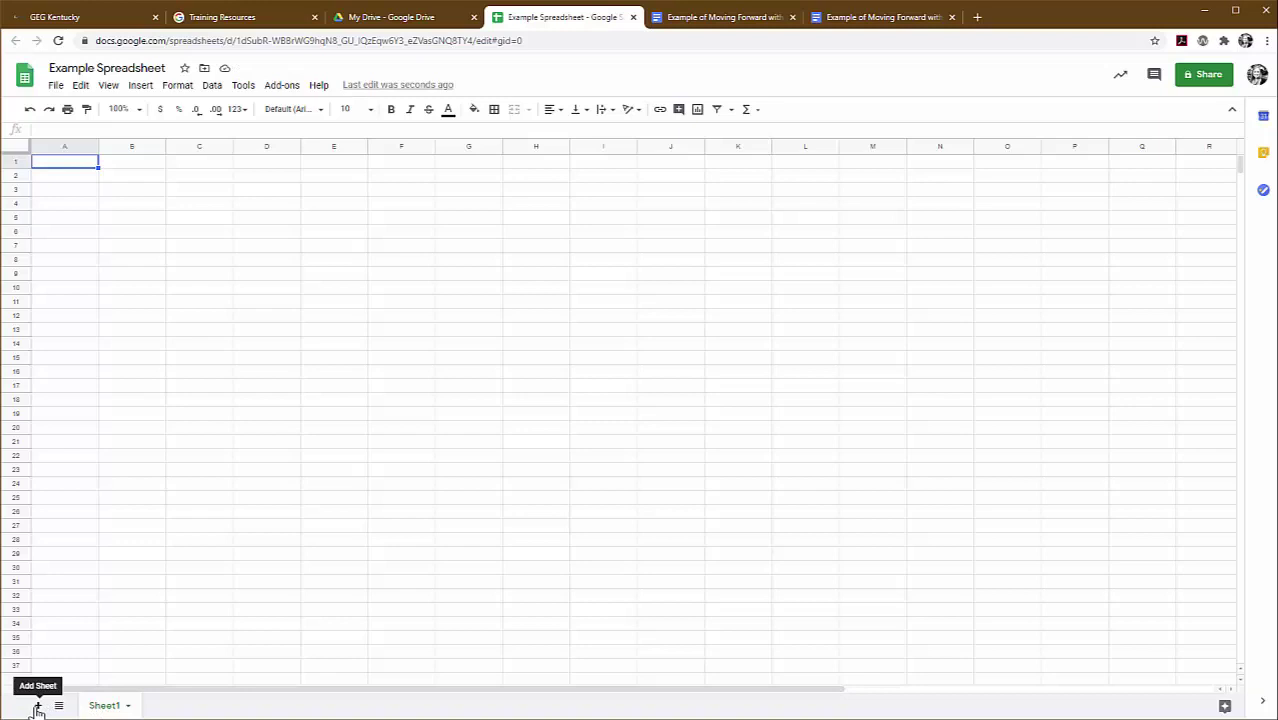
pyautogui.click(37, 707)
pyautogui.click(38, 707)
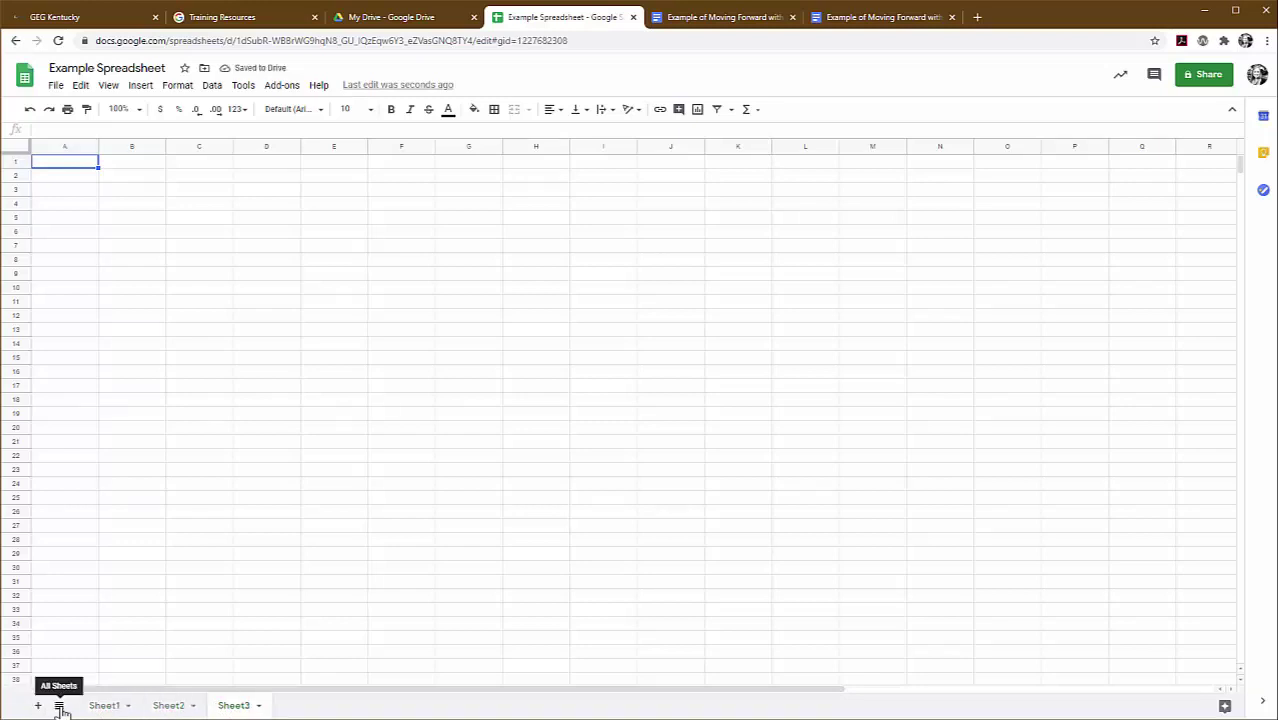
# - Hide Sheet2 and bring it back through the list of all sheets
pyautogui.click(59, 707)
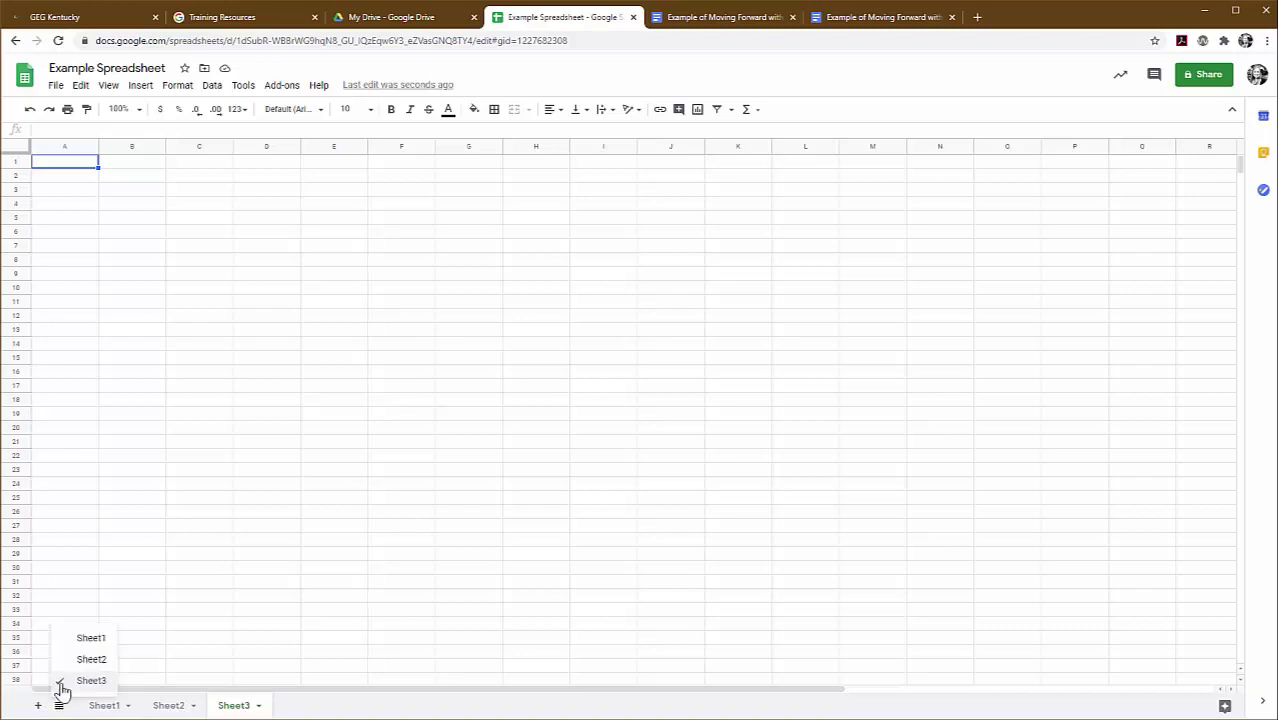
pyautogui.click(170, 706)
pyautogui.click(194, 707)
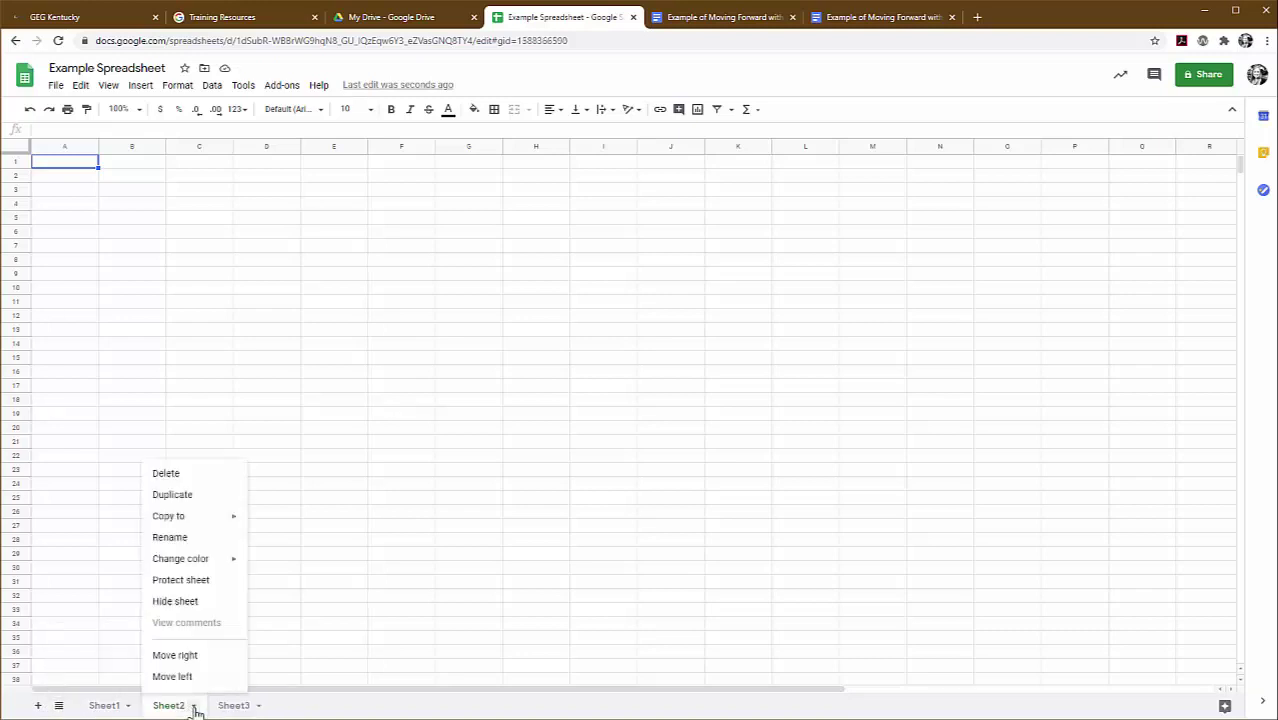
pyautogui.click(165, 601)
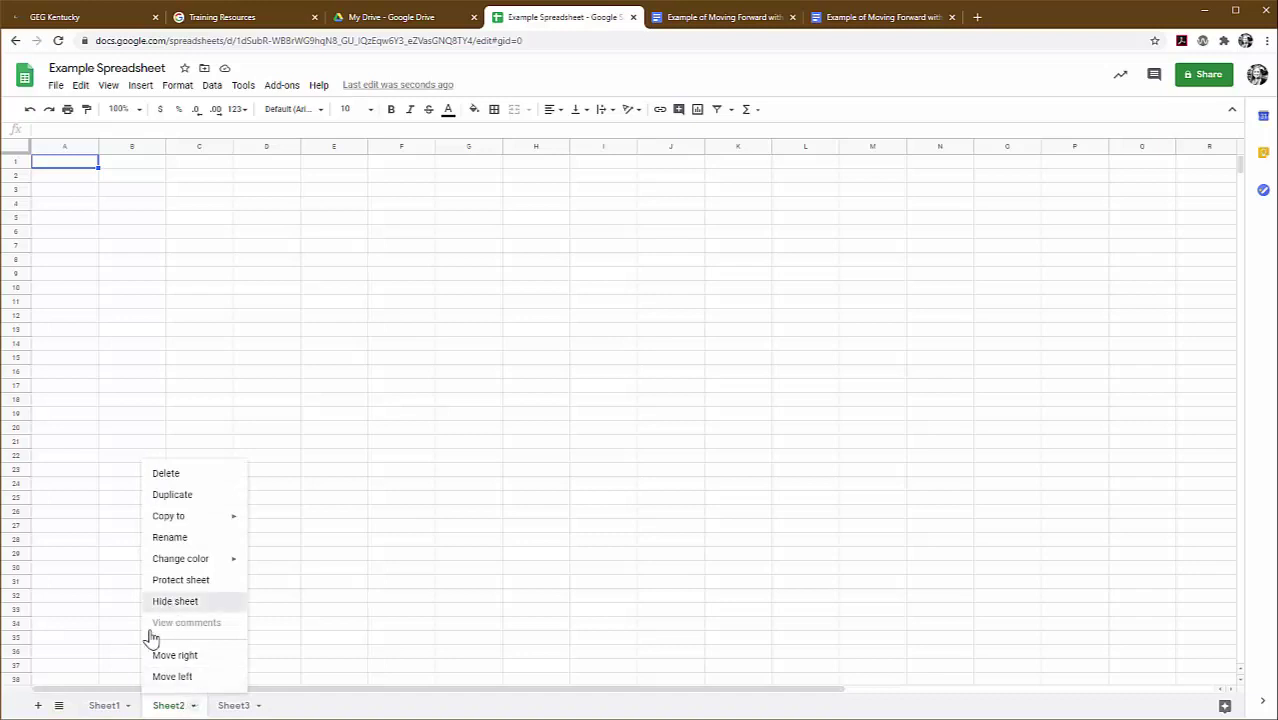
pyautogui.click(59, 706)
pyautogui.click(78, 660)
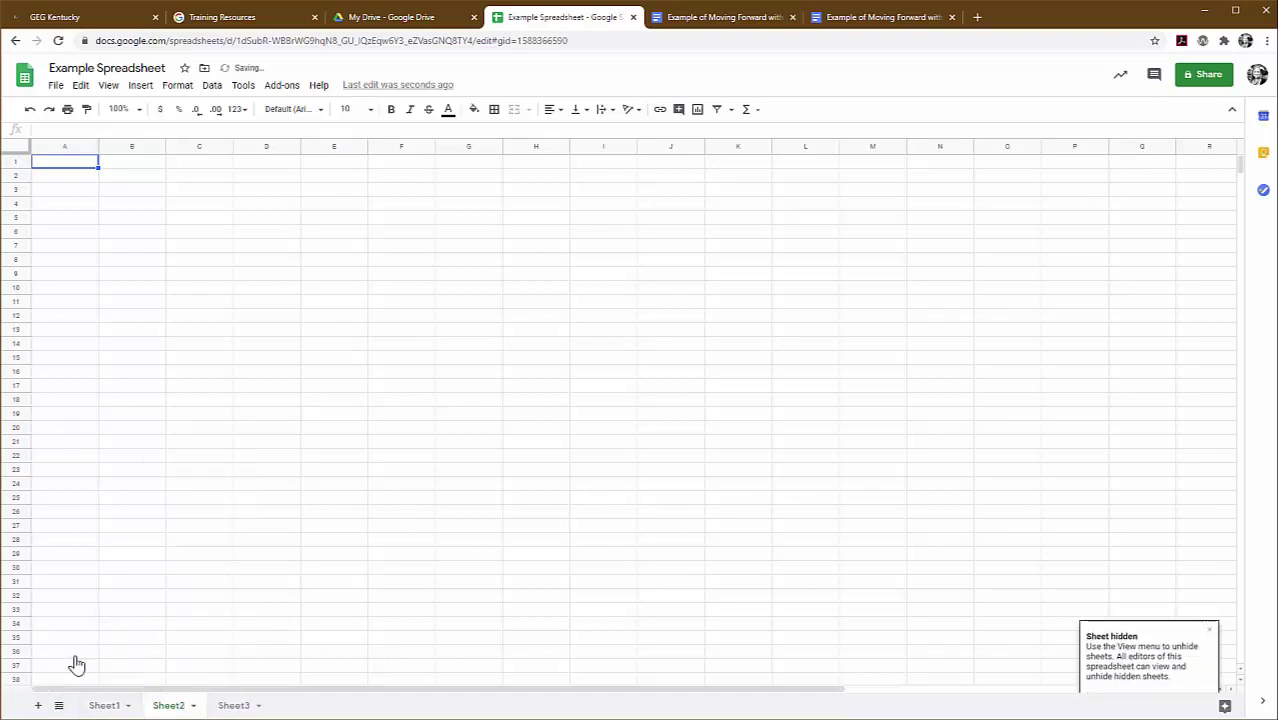
# - Give the Sheet2 tab a light orange color, check the options for copying it to another spreadsheet, and duplicate the sheet
pyautogui.click(193, 707)
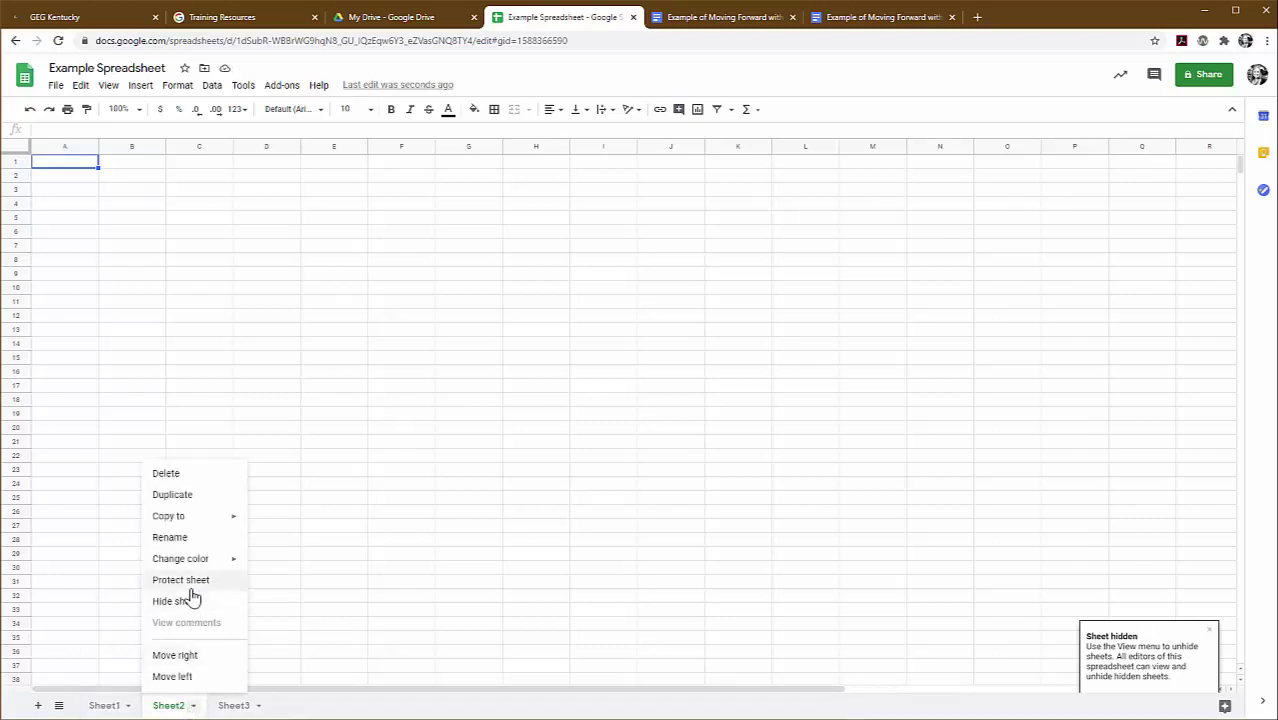
pyautogui.moveTo(200, 565)
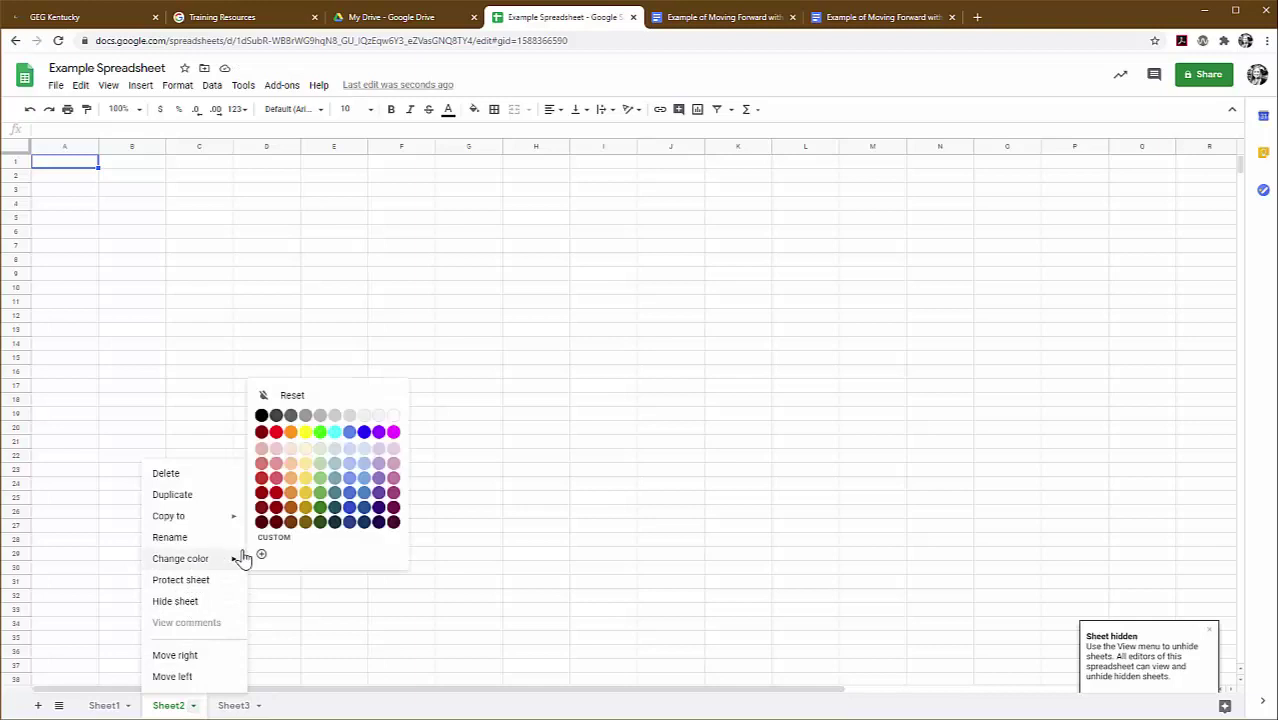
pyautogui.click(287, 459)
pyautogui.click(194, 706)
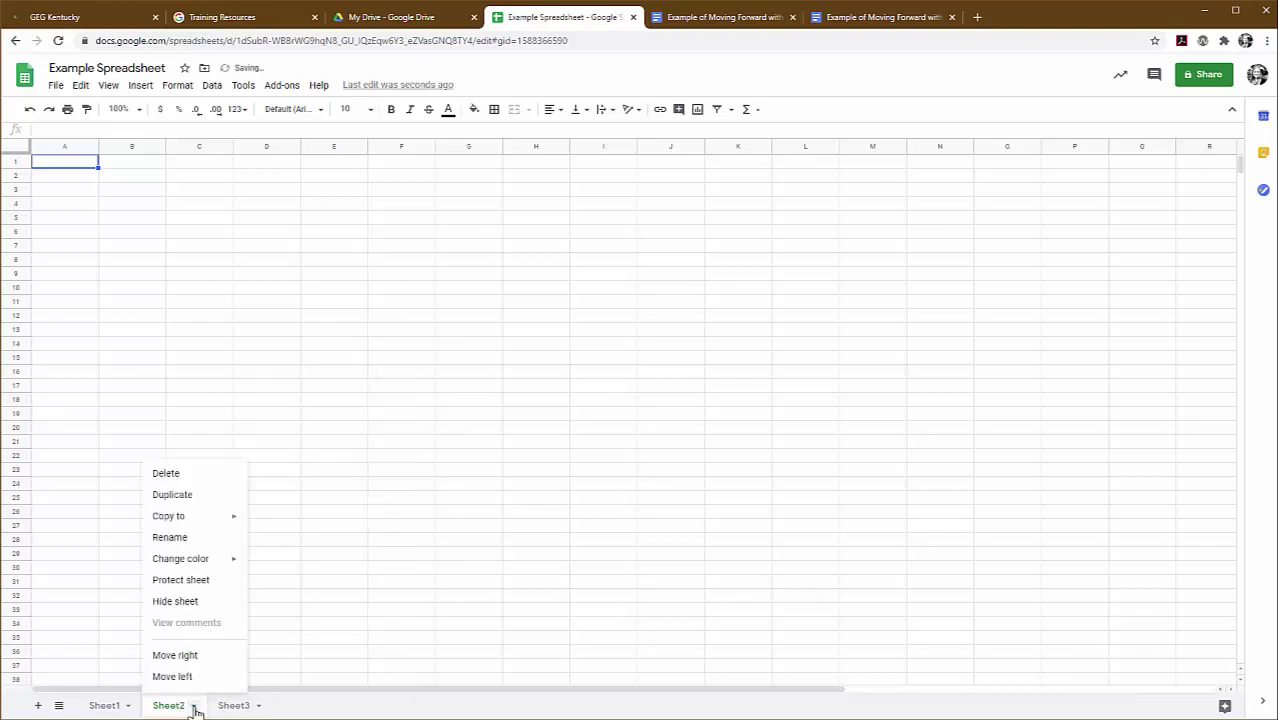
pyautogui.moveTo(184, 518)
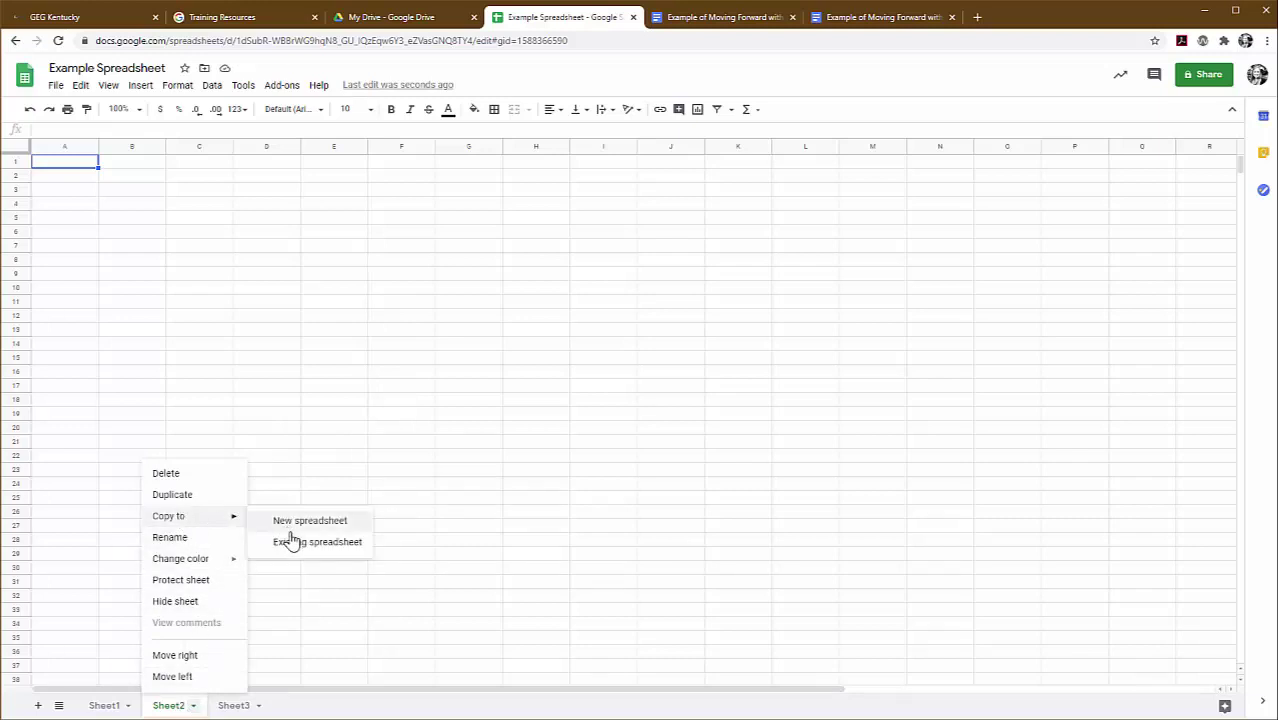
pyautogui.click(174, 496)
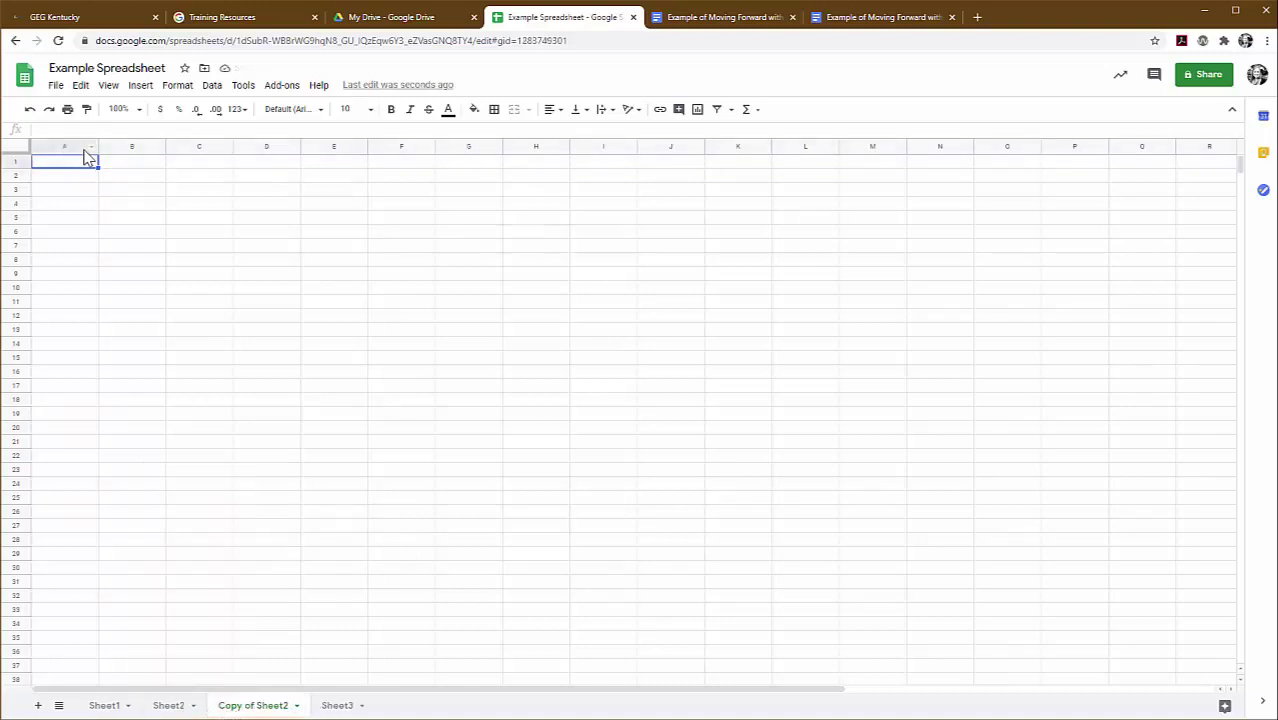
# - Examine the options available for column A and browse the full list of functions that can be inserted
pyautogui.click(91, 150)
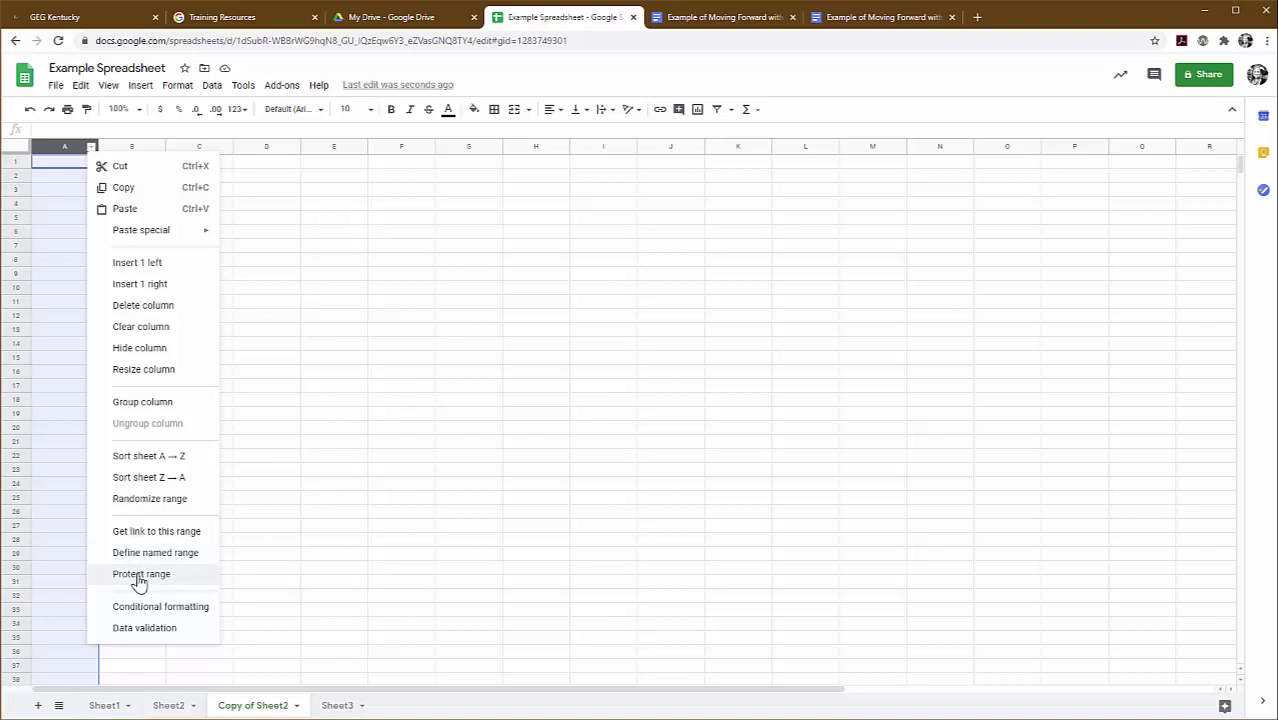
pyautogui.click(138, 87)
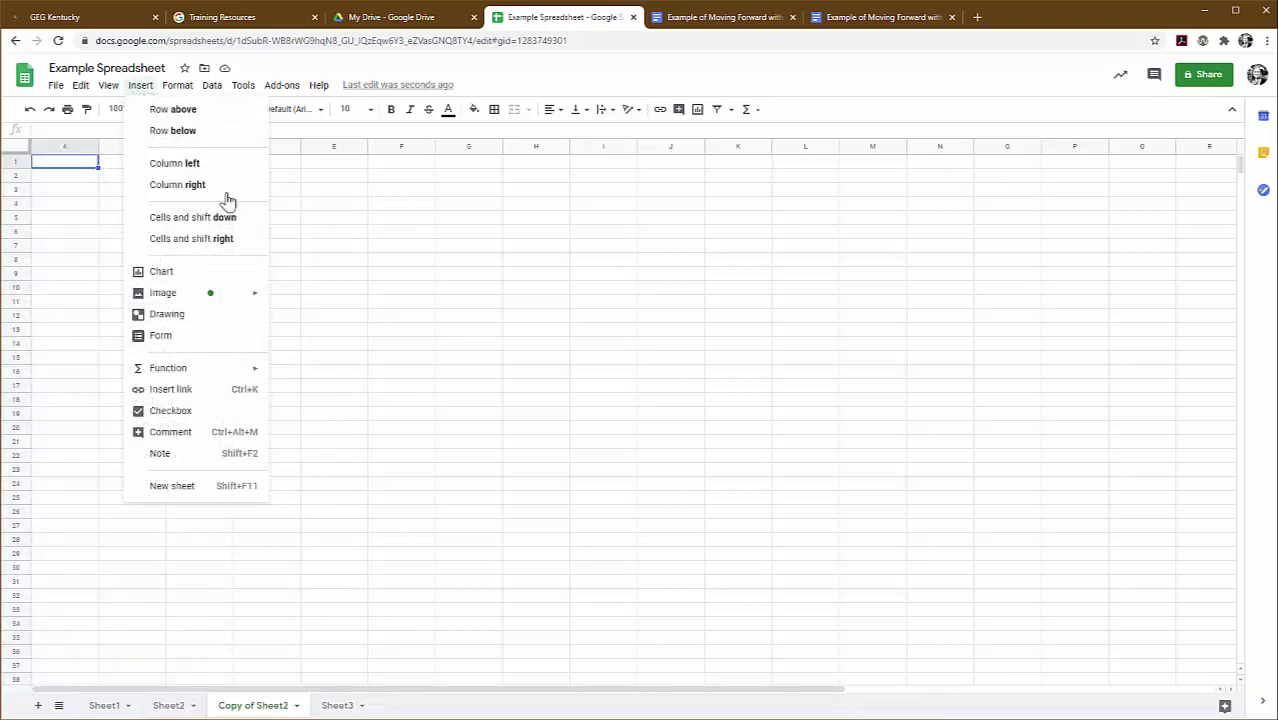
pyautogui.moveTo(256, 372)
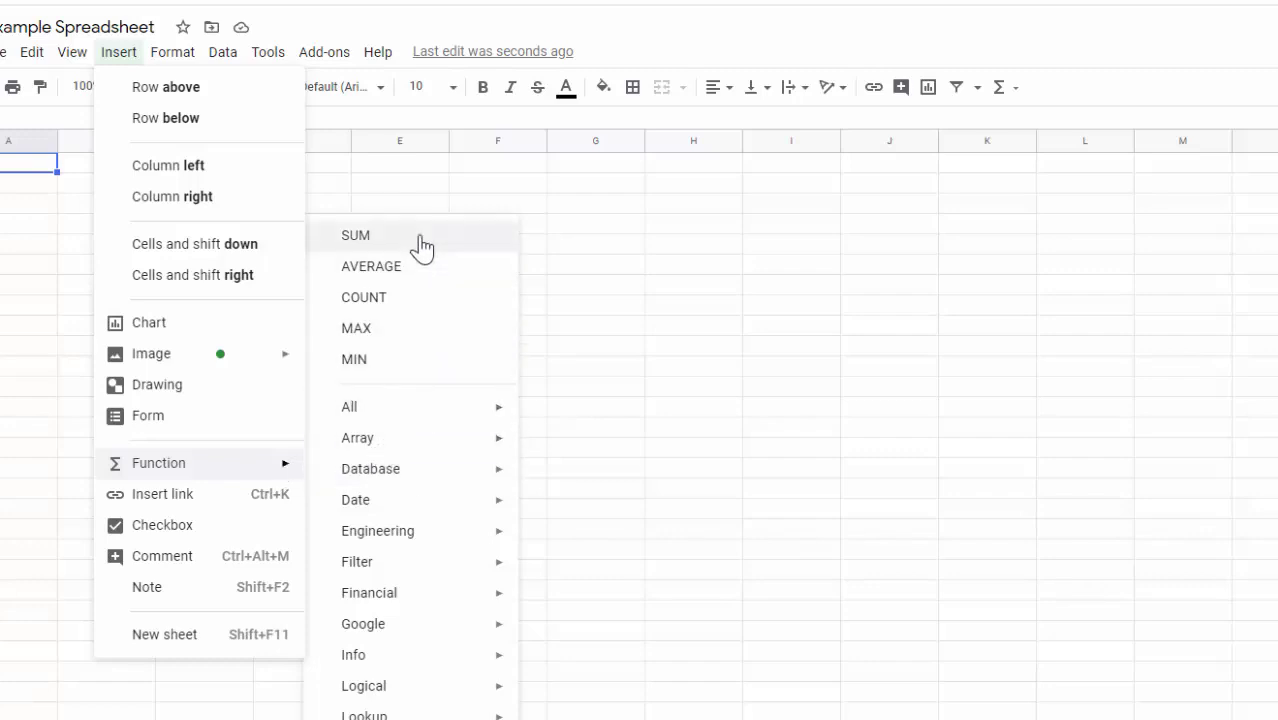
pyautogui.moveTo(485, 428)
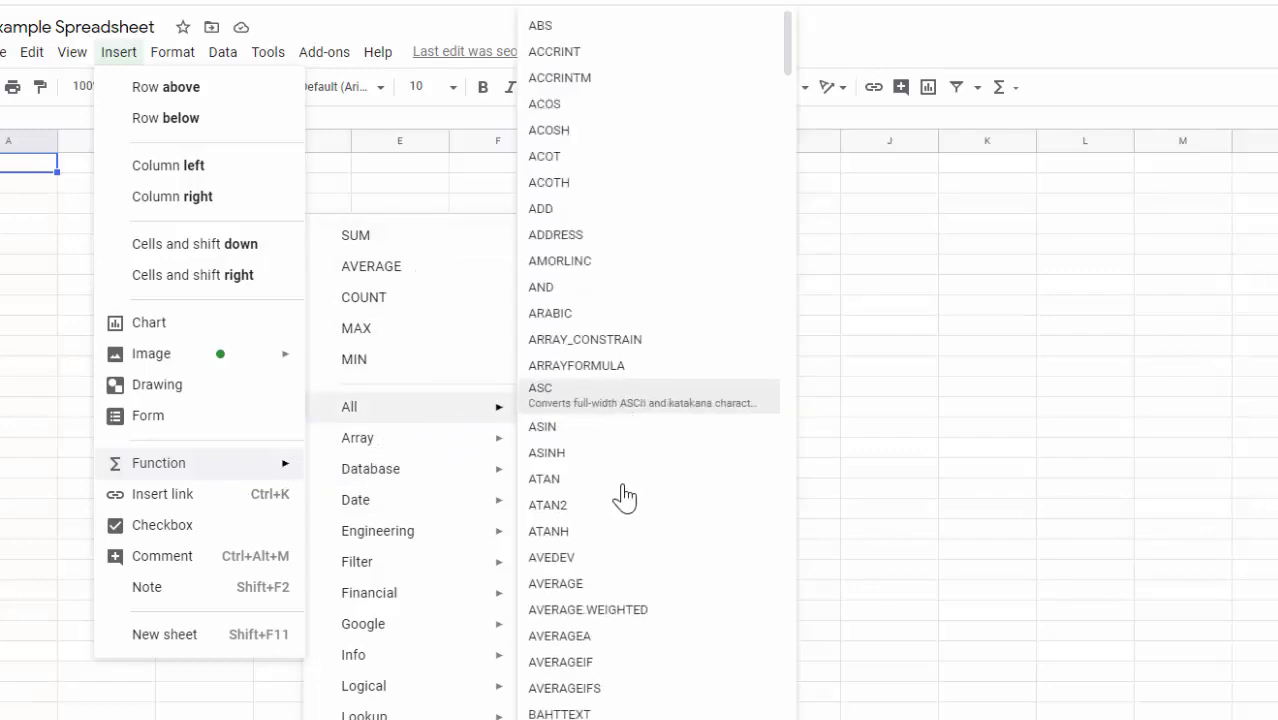
pyautogui.scroll(-3, 622, 474)
pyautogui.scroll(-2, 630, 522)
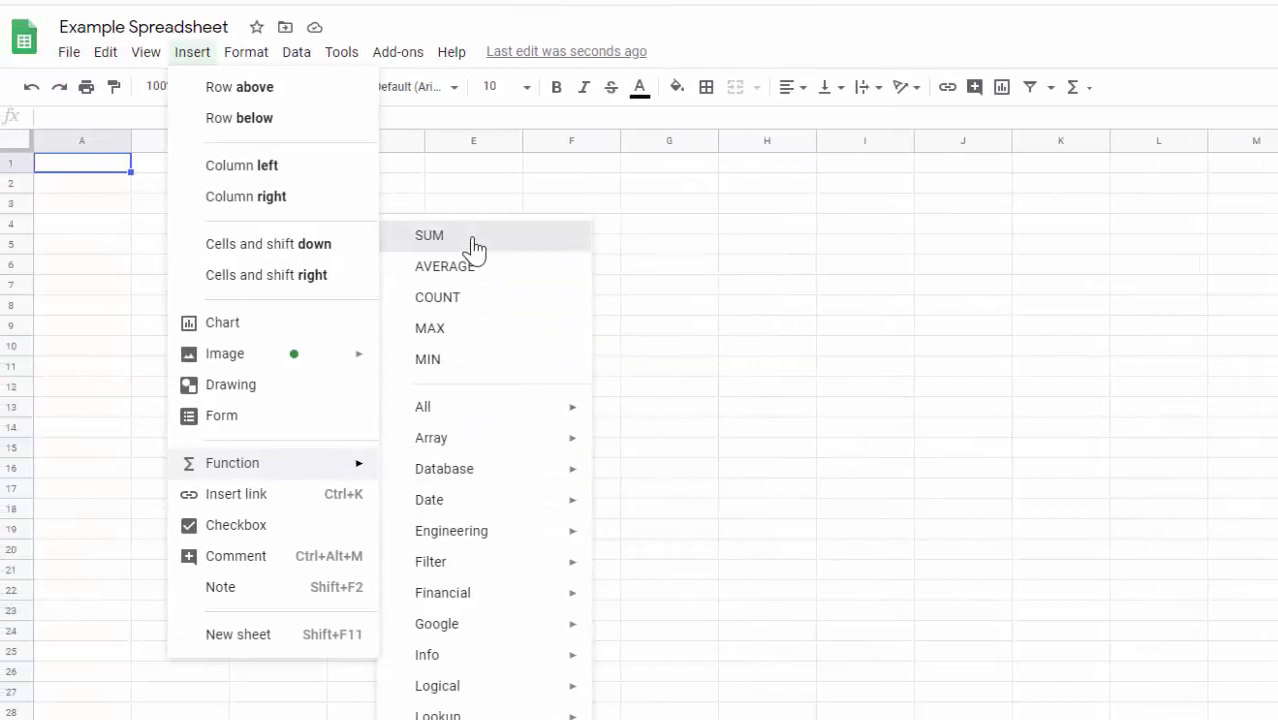
# - Insert a SUM function in cell A1 that adds cells B1 and C1
pyautogui.click(474, 242)
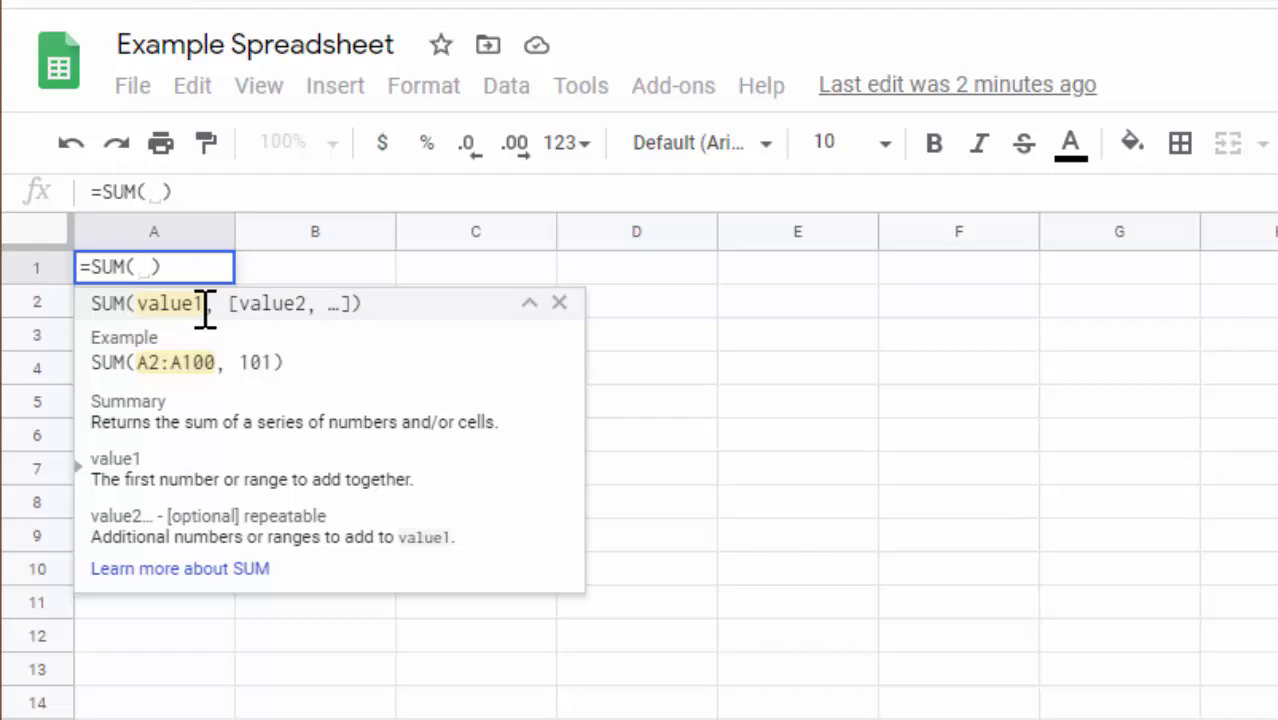
pyautogui.write('B1')
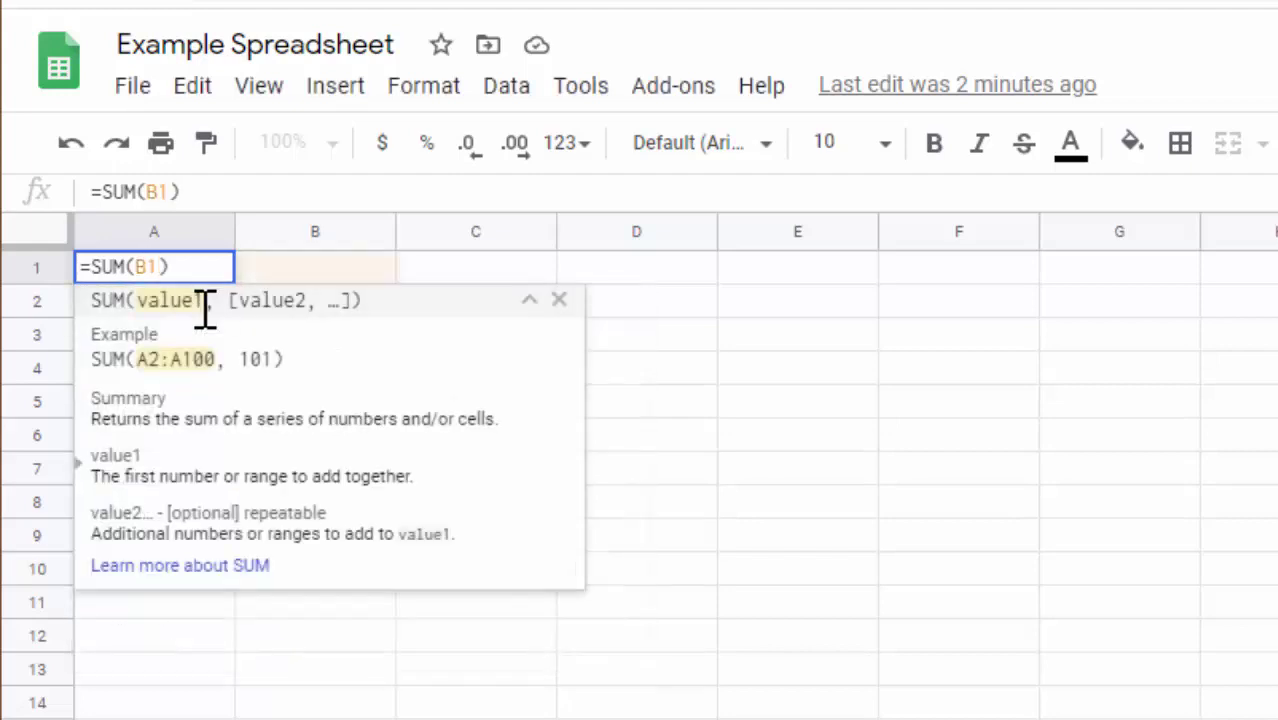
pyautogui.write(', ')
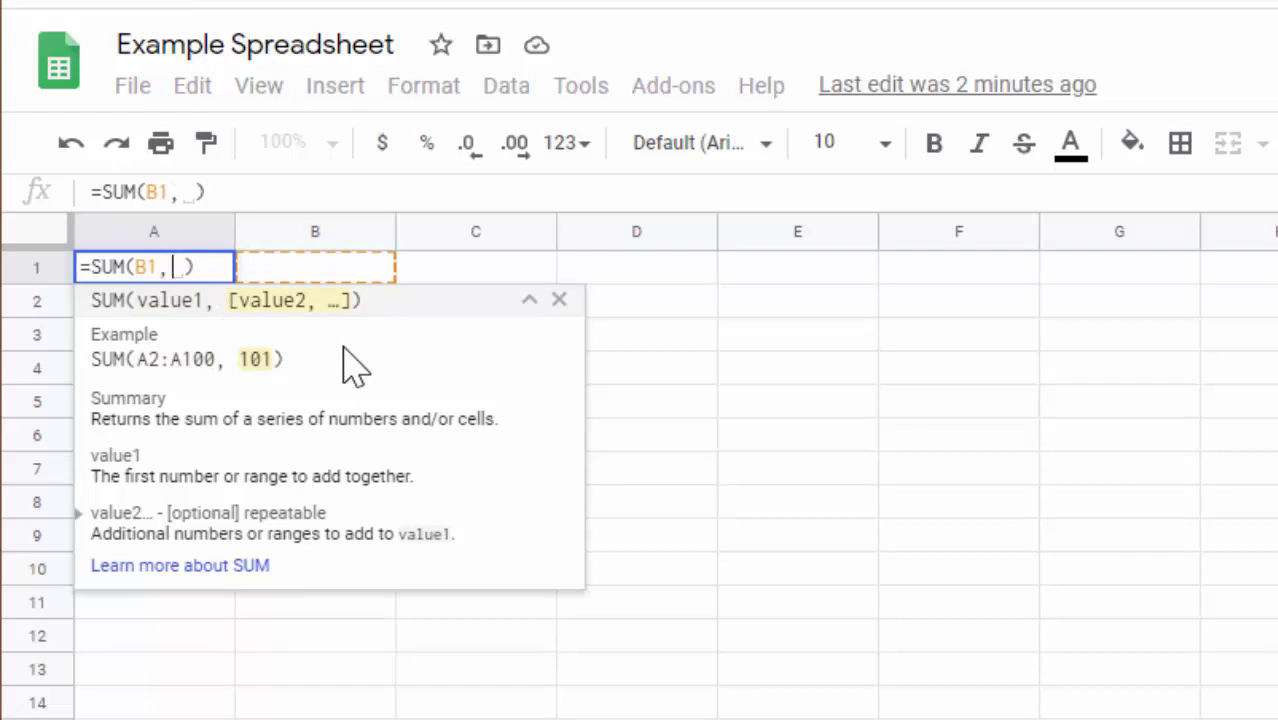
pyautogui.write('C1')
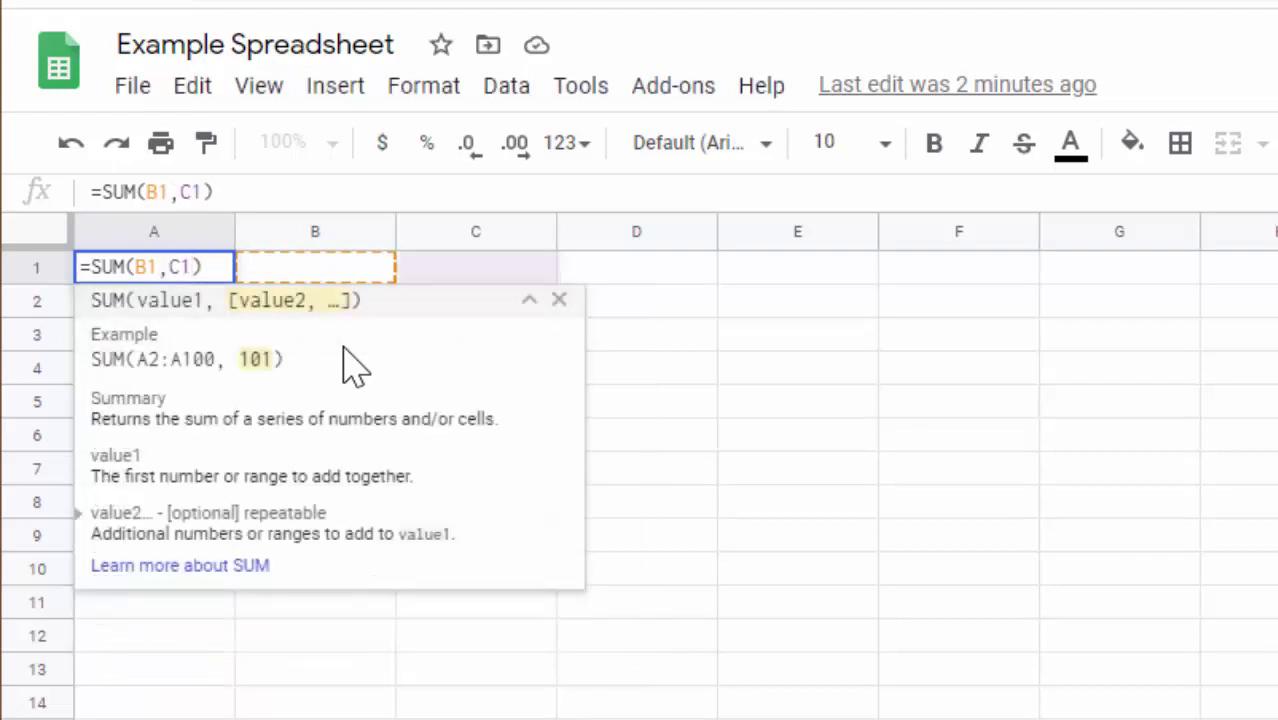
pyautogui.write(')')
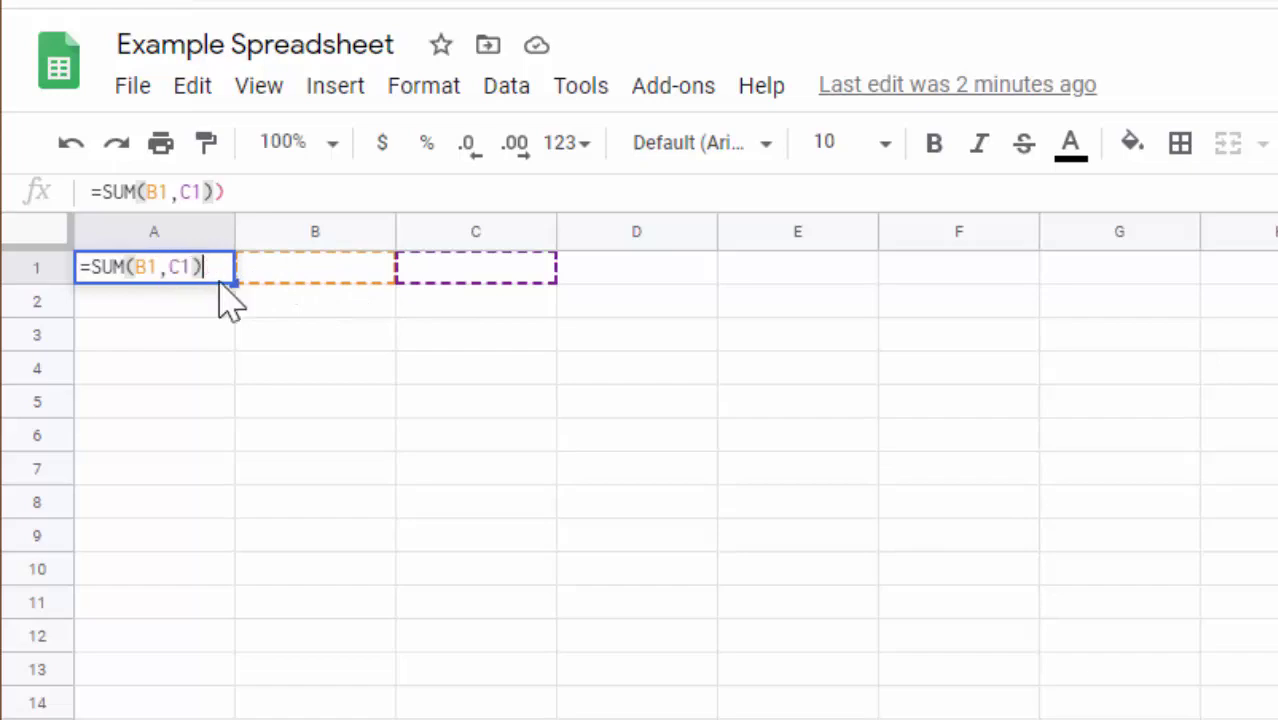
pyautogui.press('Delete')
pyautogui.press('Return')
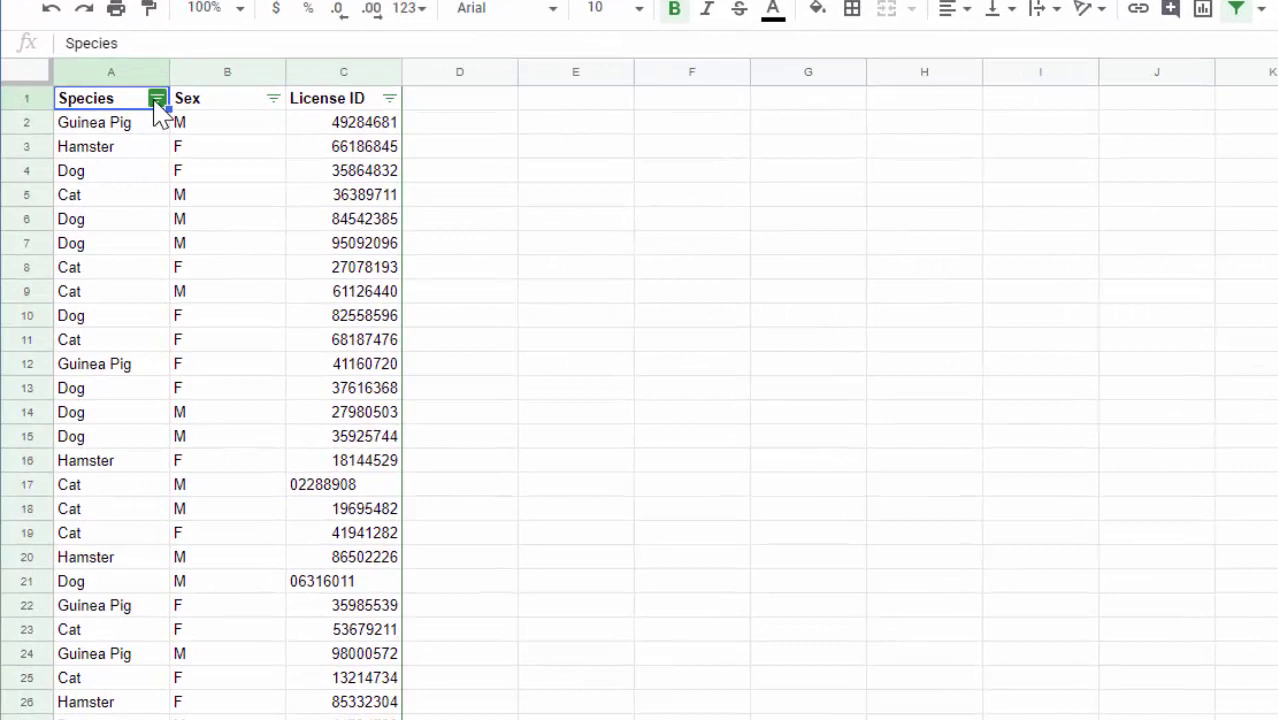
# - Filter the Species column of the pet licenses sheet to Cat and Dog only, and restore all its values
pyautogui.click(157, 99)
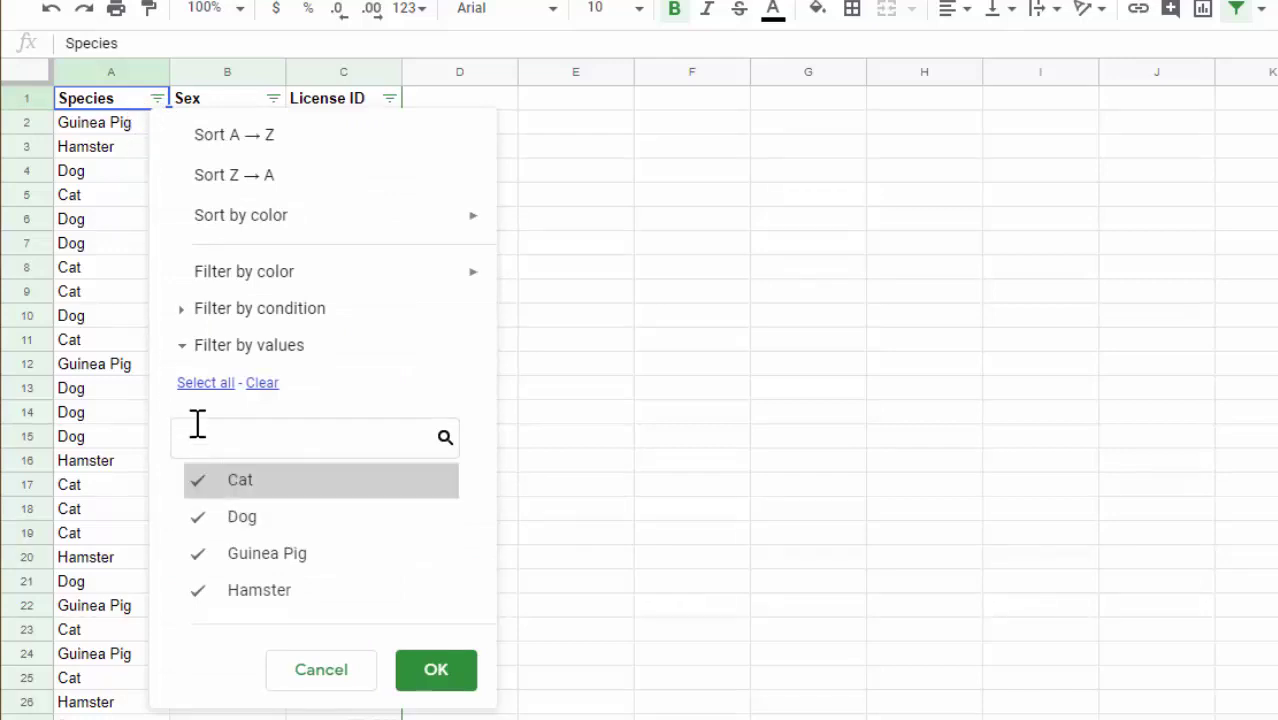
pyautogui.moveTo(269, 282)
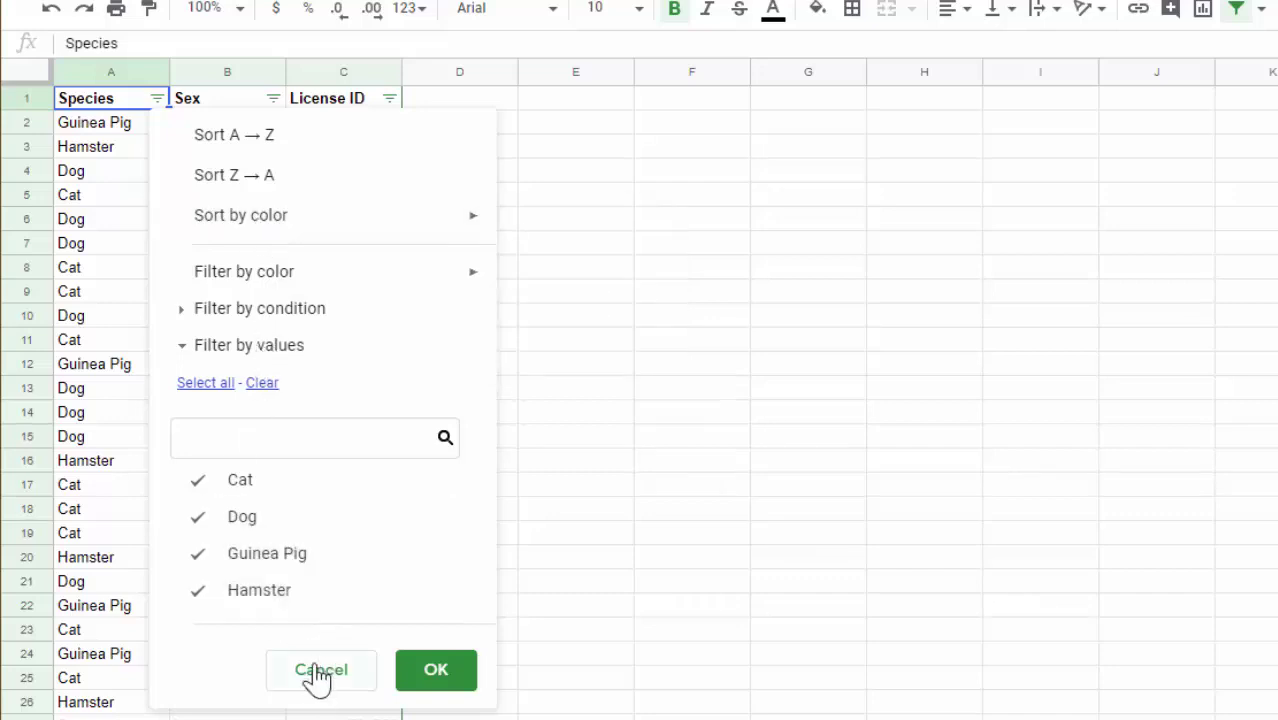
pyautogui.click(200, 560)
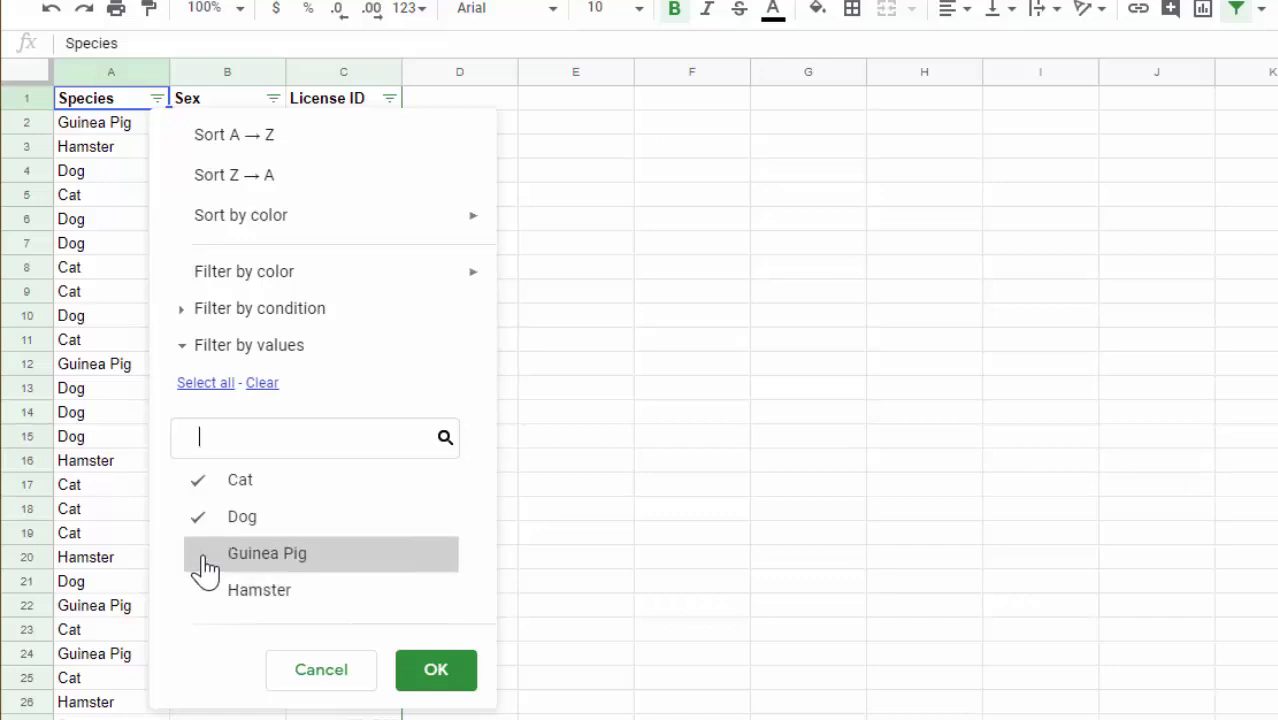
pyautogui.click(437, 675)
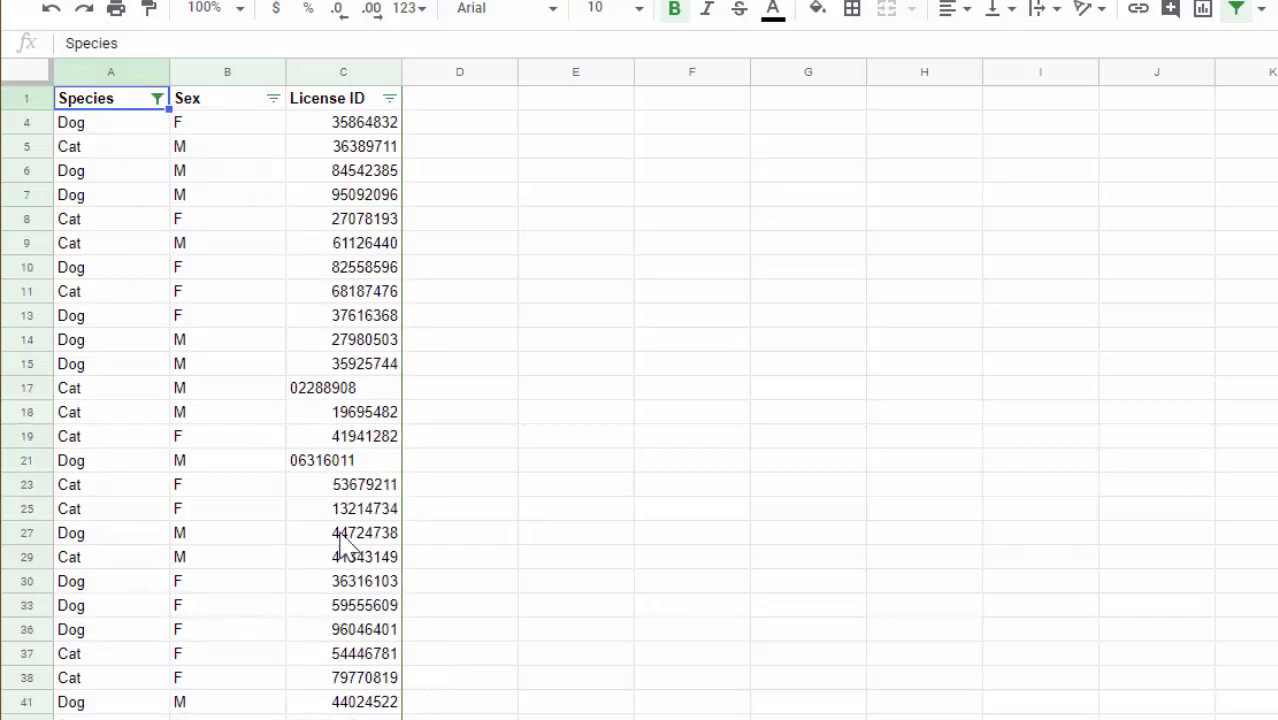
pyautogui.click(157, 98)
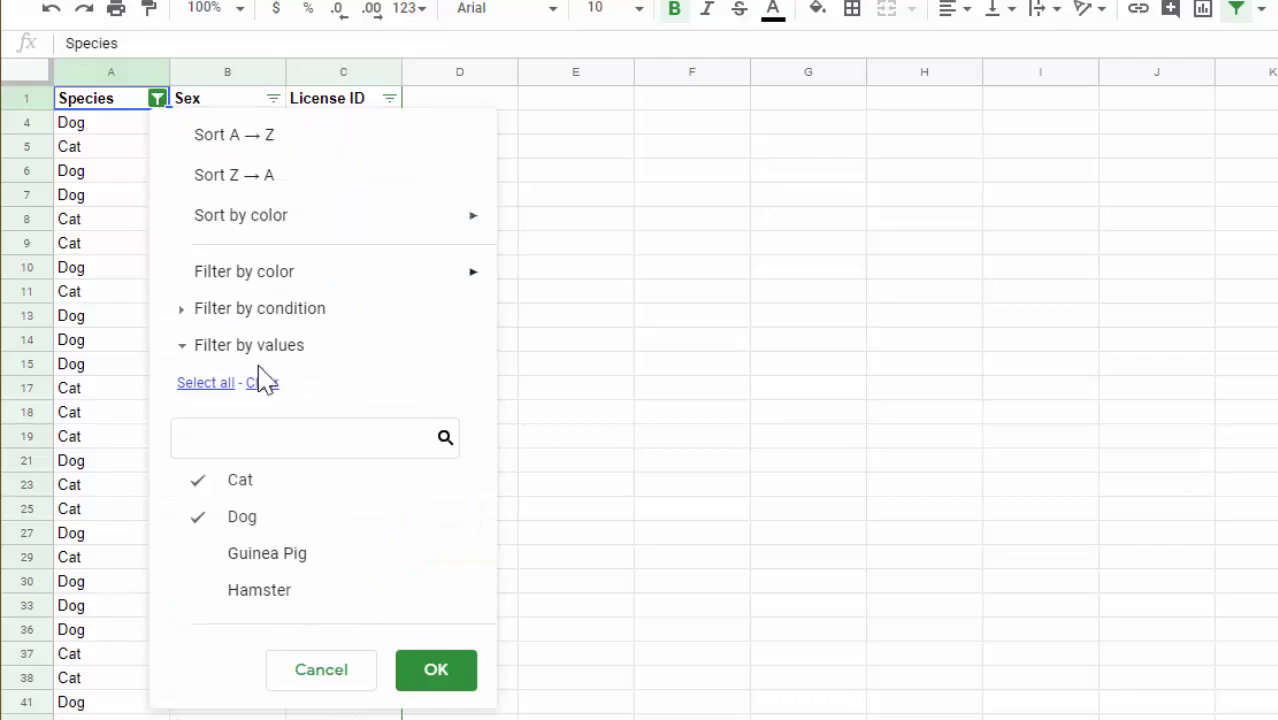
pyautogui.click(224, 386)
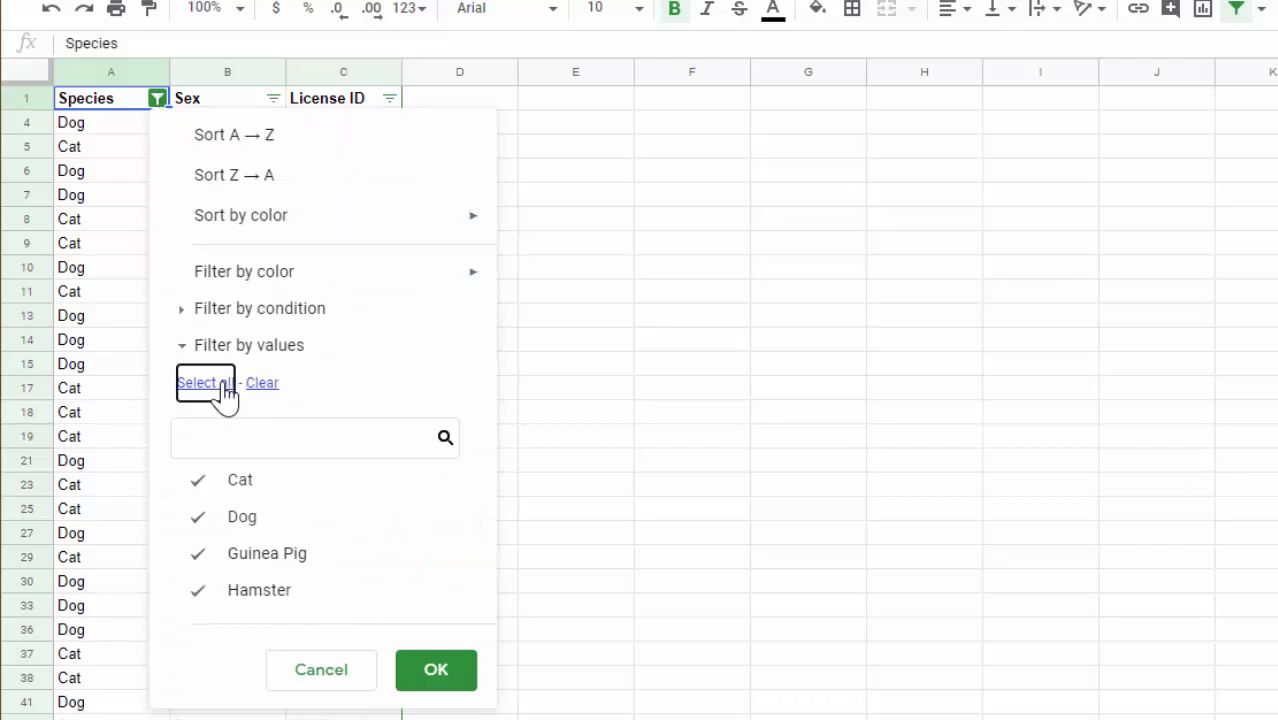
pyautogui.click(428, 674)
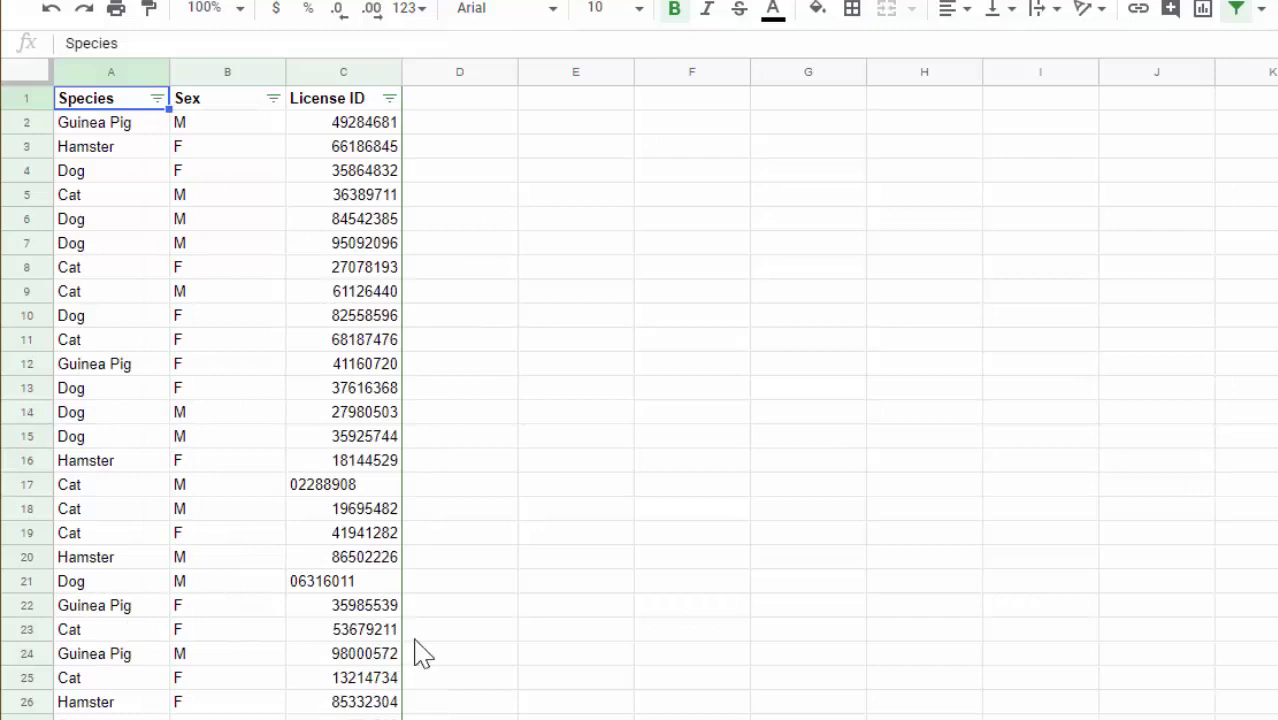
# - Clear every value from the Species filter and apply it, and select all the species again
pyautogui.click(157, 98)
pyautogui.click(262, 383)
pyautogui.click(436, 672)
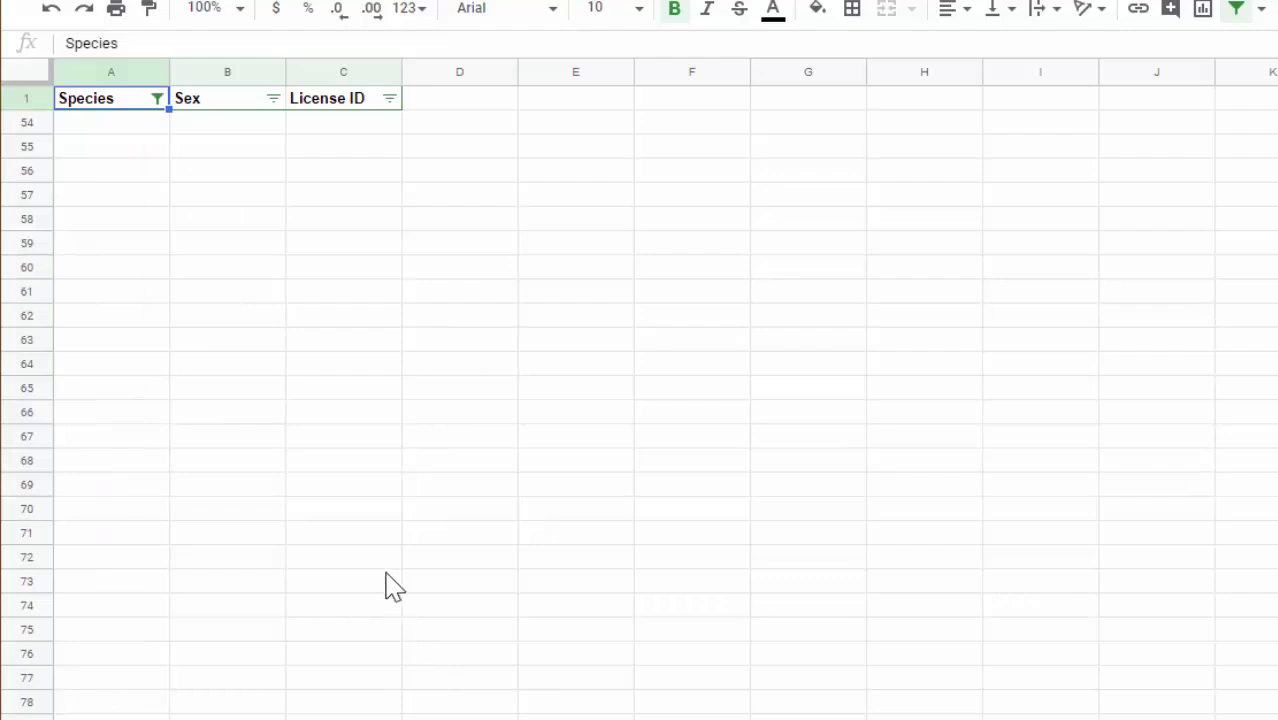
pyautogui.click(157, 98)
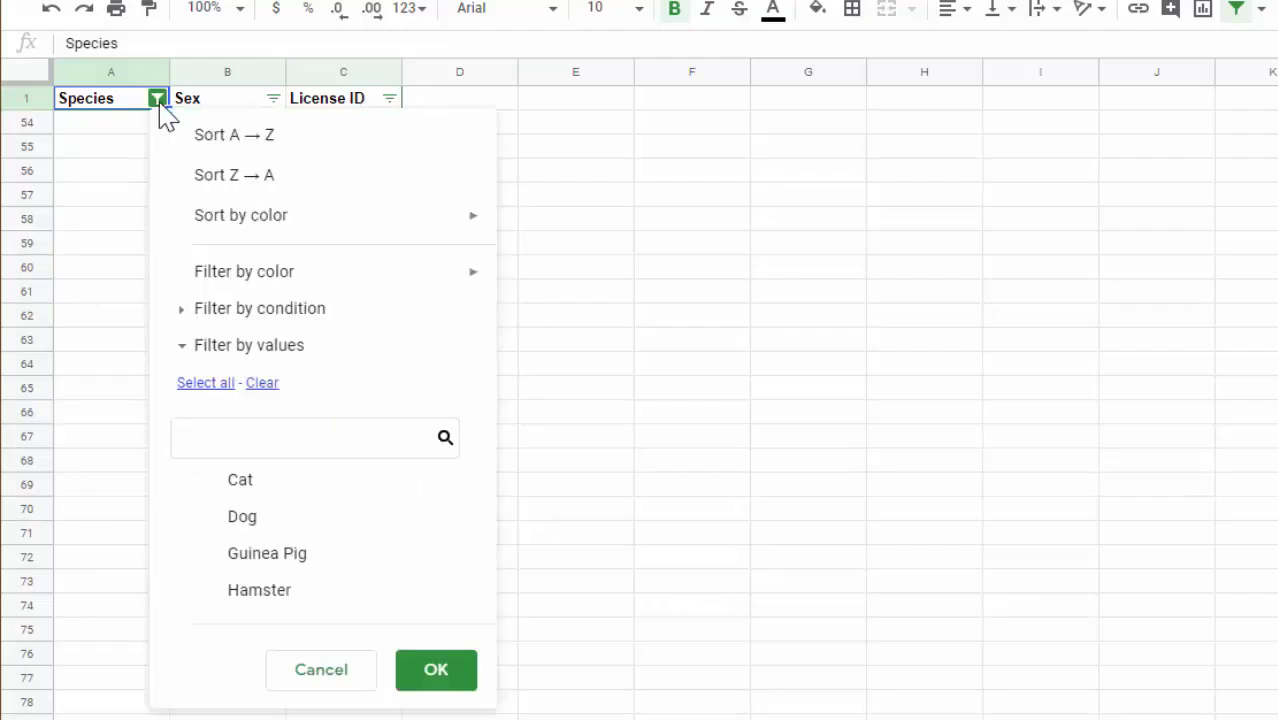
pyautogui.click(210, 384)
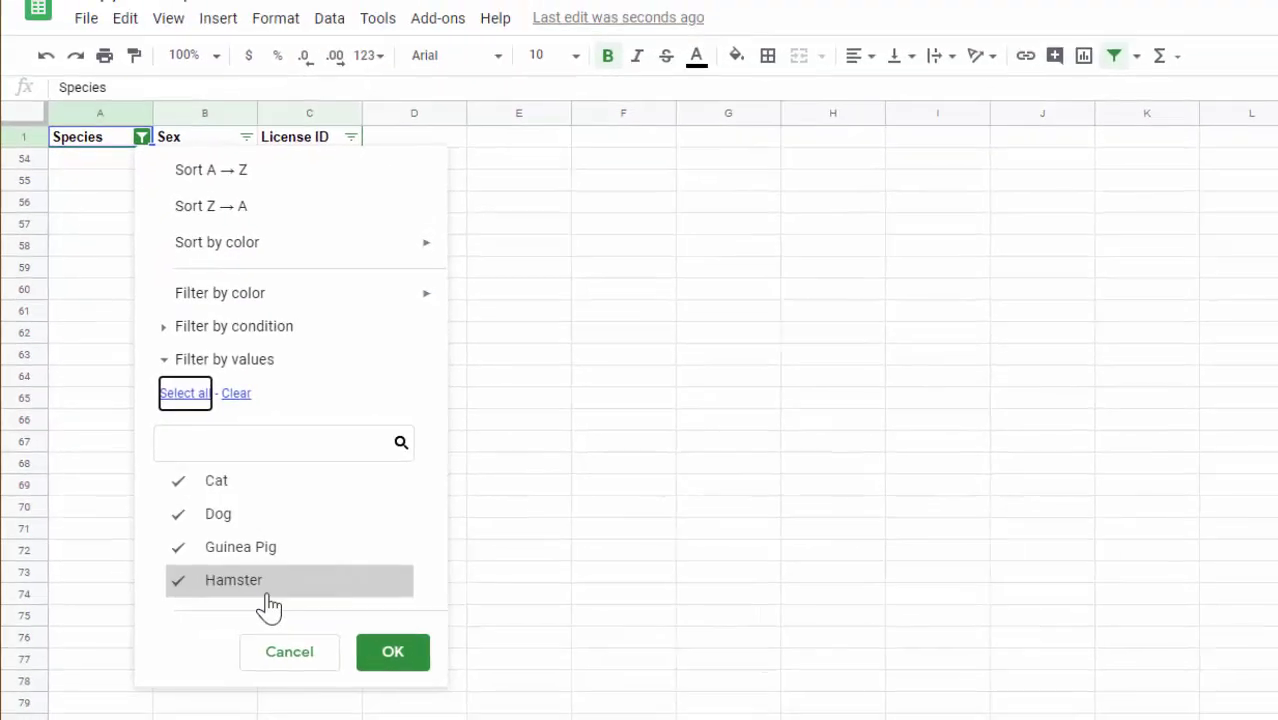
pyautogui.click(397, 653)
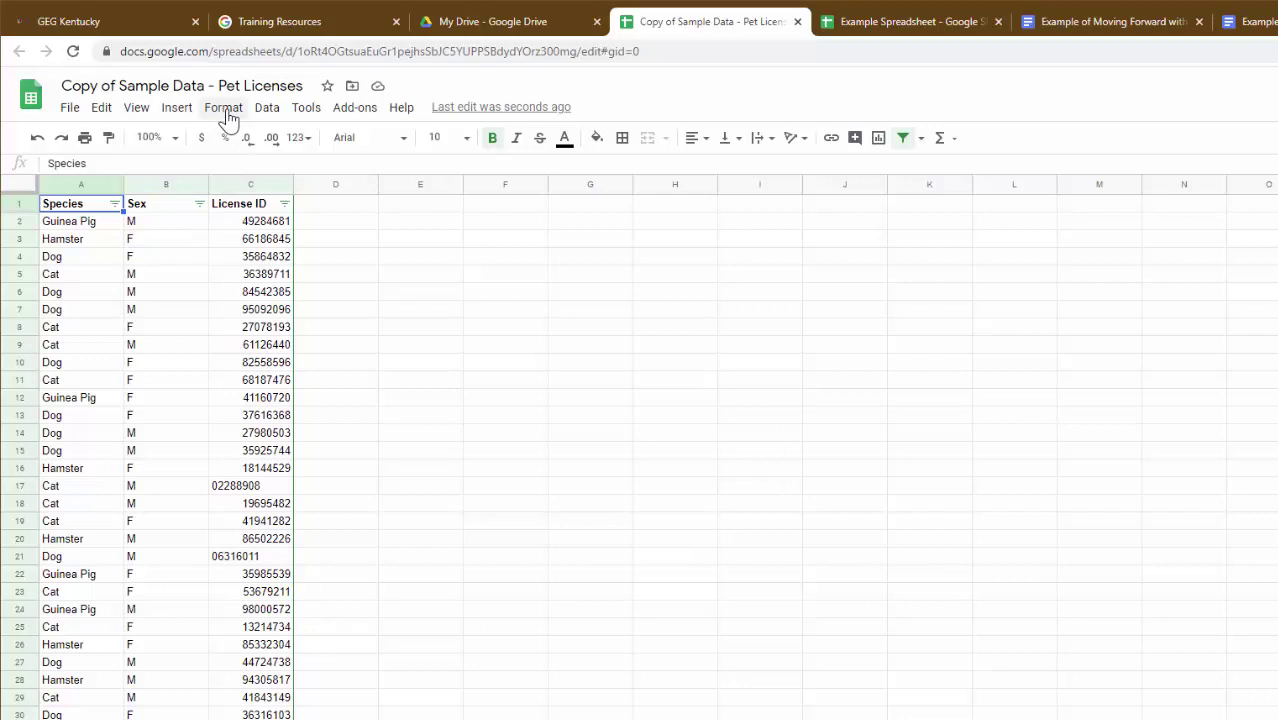
# - Turn off the filter on the pet licenses sheet and turn it back on for the same data
pyautogui.click(263, 112)
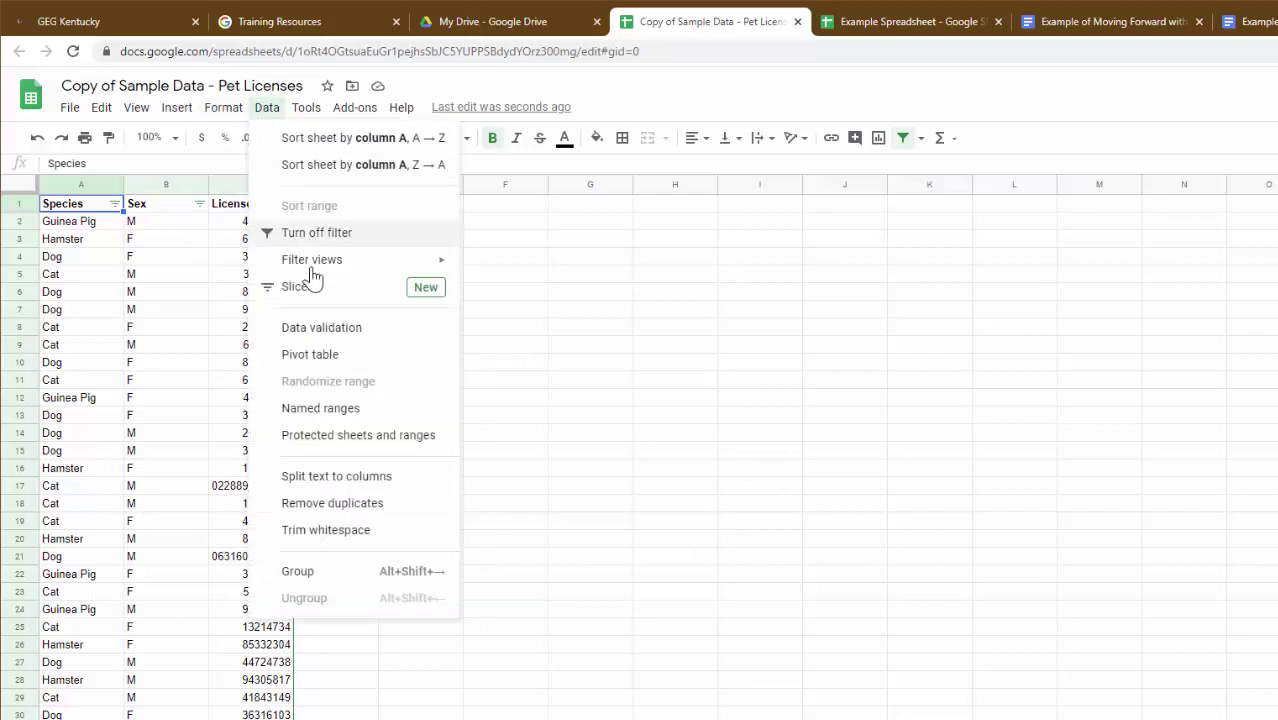
pyautogui.click(320, 235)
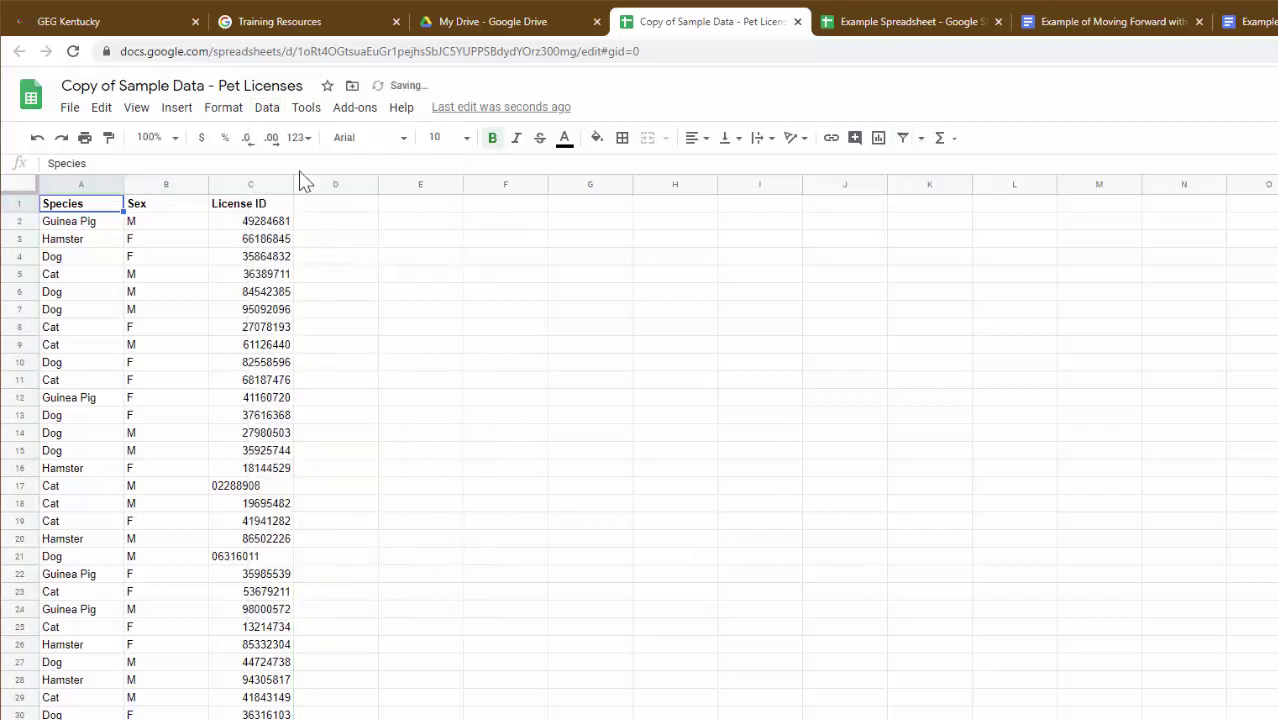
pyautogui.click(279, 112)
pyautogui.click(332, 235)
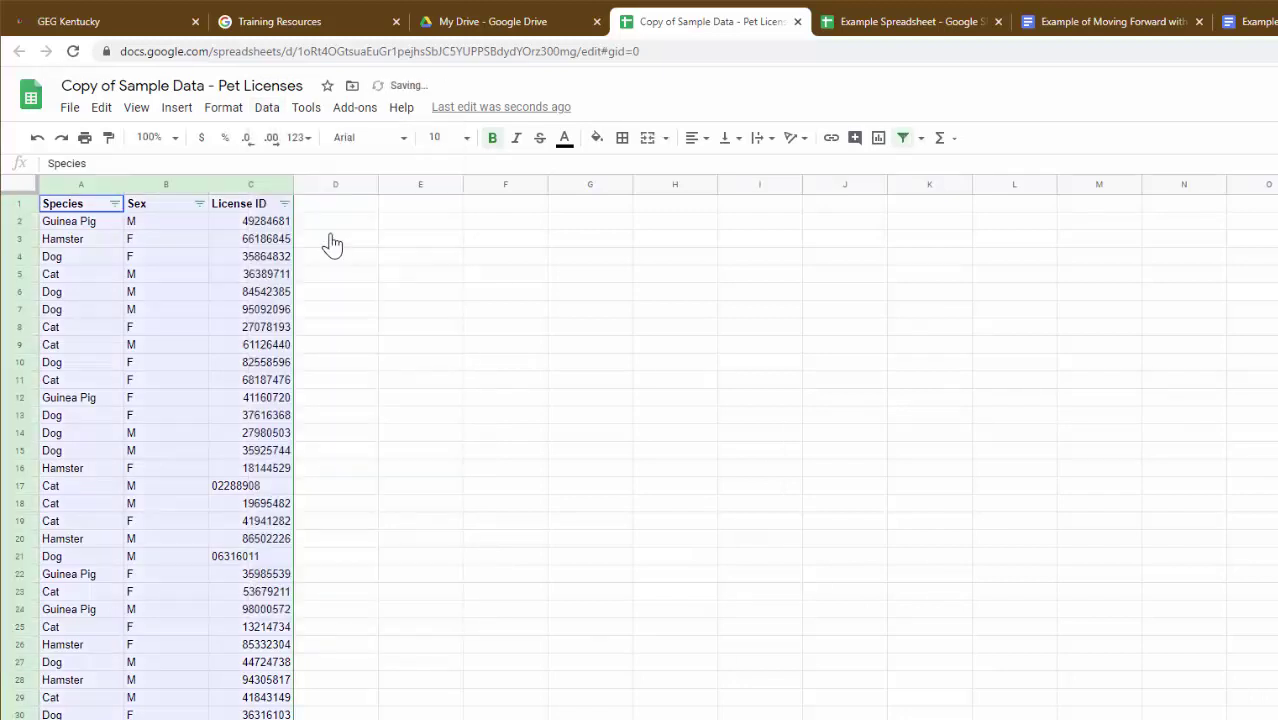
pyautogui.click(236, 262)
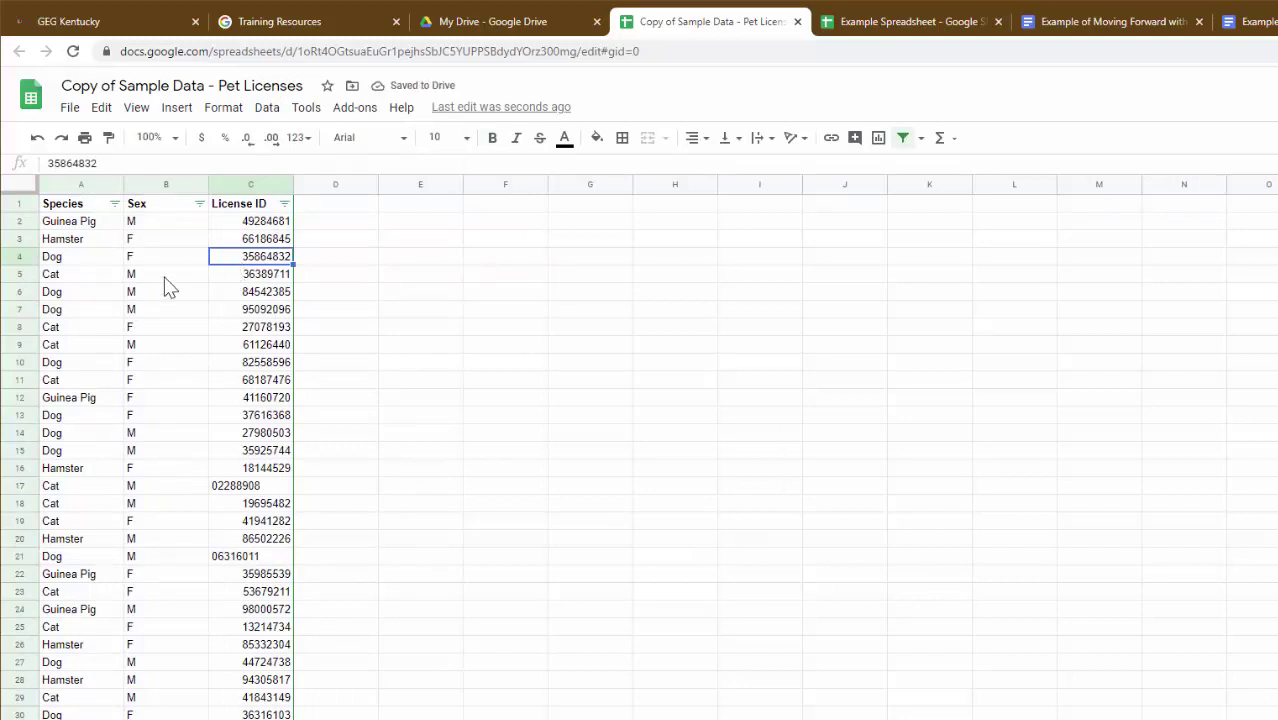
# - Examine the kinds of content that can be inserted into the pet licenses sheet
pyautogui.click(182, 256)
pyautogui.click(176, 107)
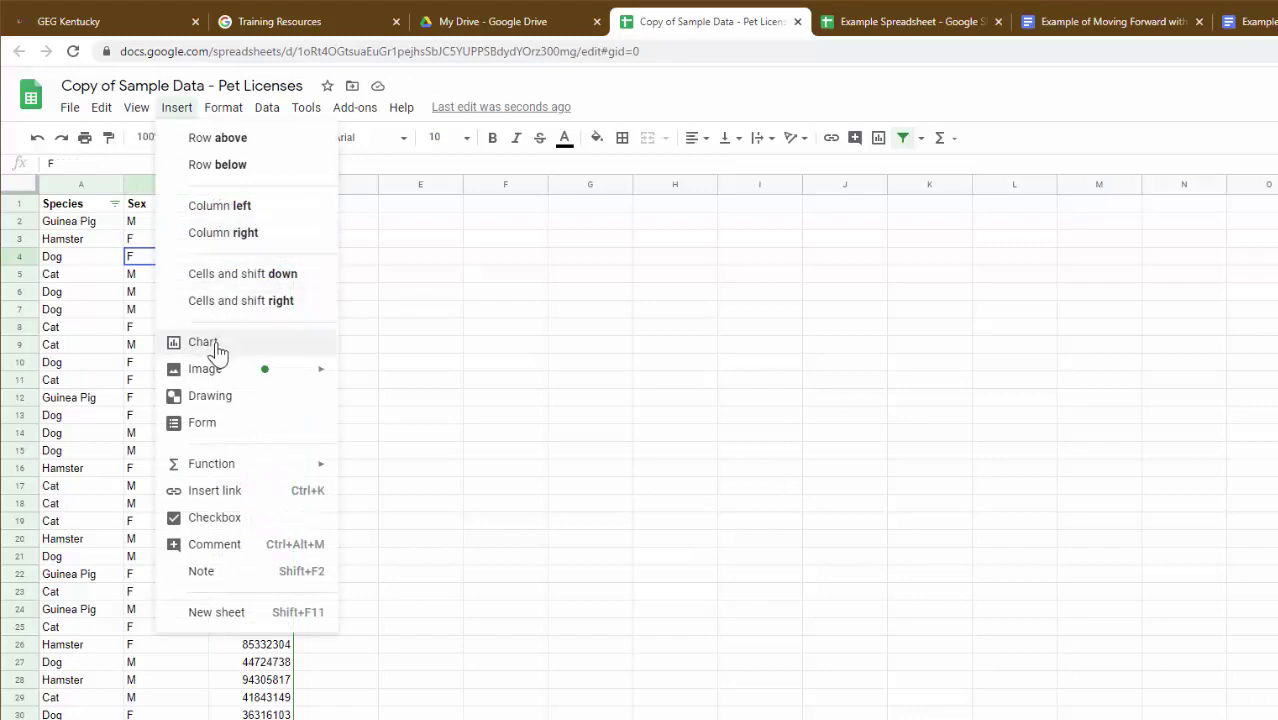
pyautogui.moveTo(226, 379)
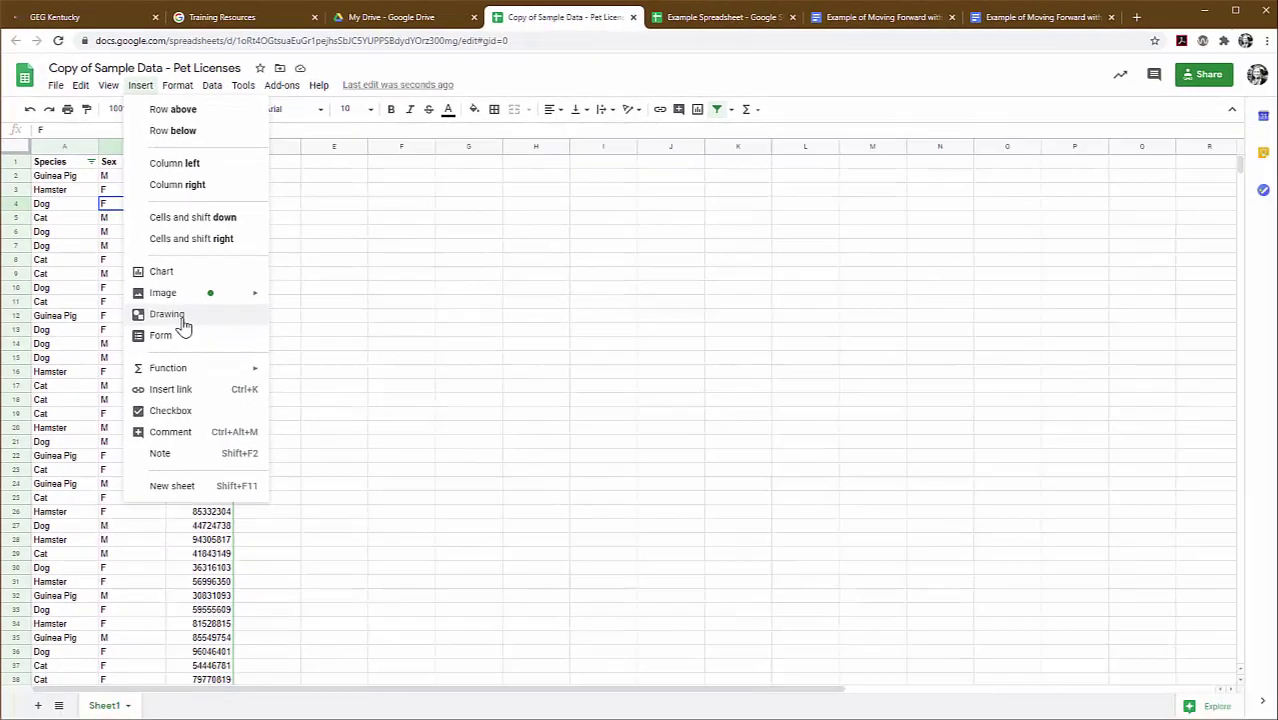
pyautogui.click(104, 268)
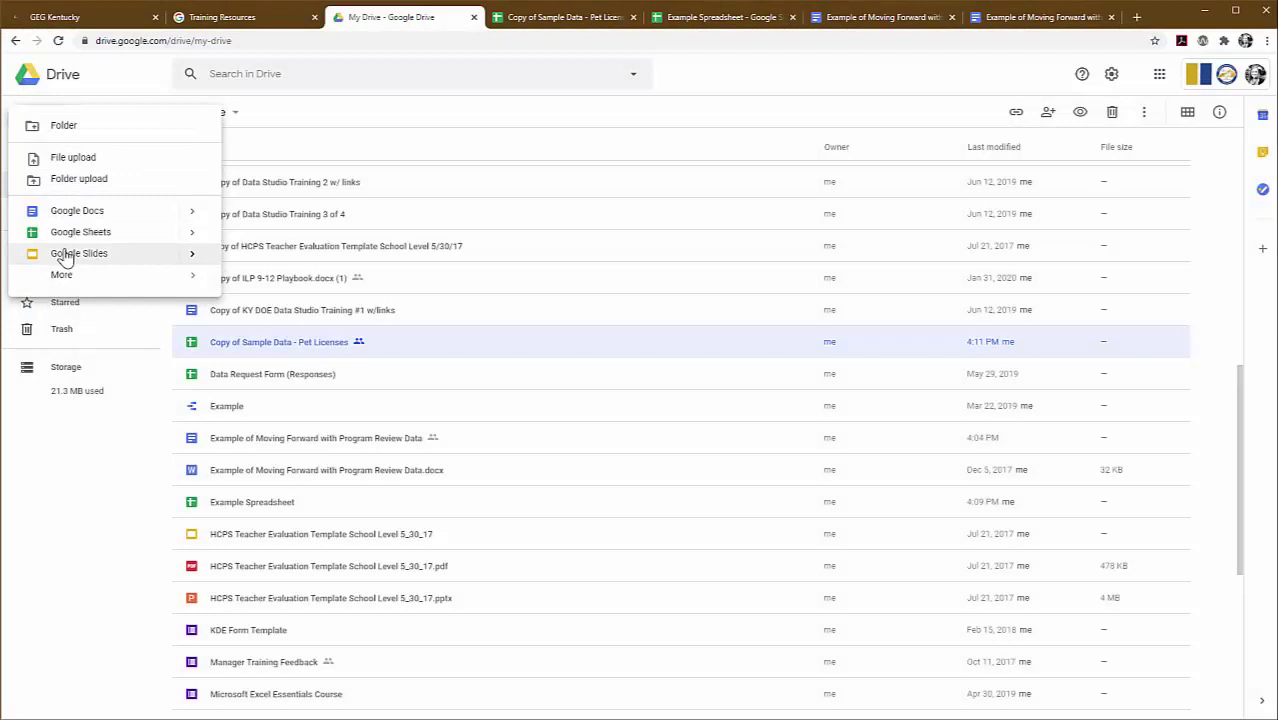
# - Create a new Google Slides presentation from Google Drive and apply the Momentum theme
pyautogui.click(65, 256)
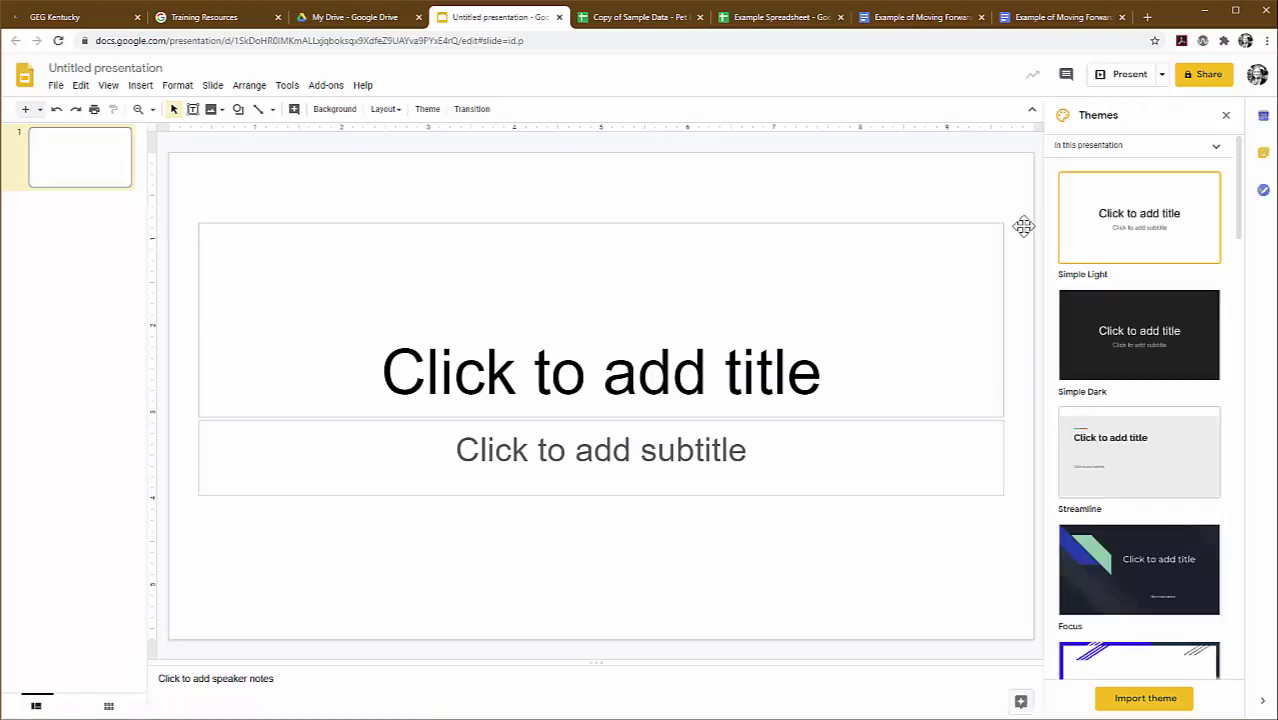
pyautogui.scroll(-5, 1170, 450)
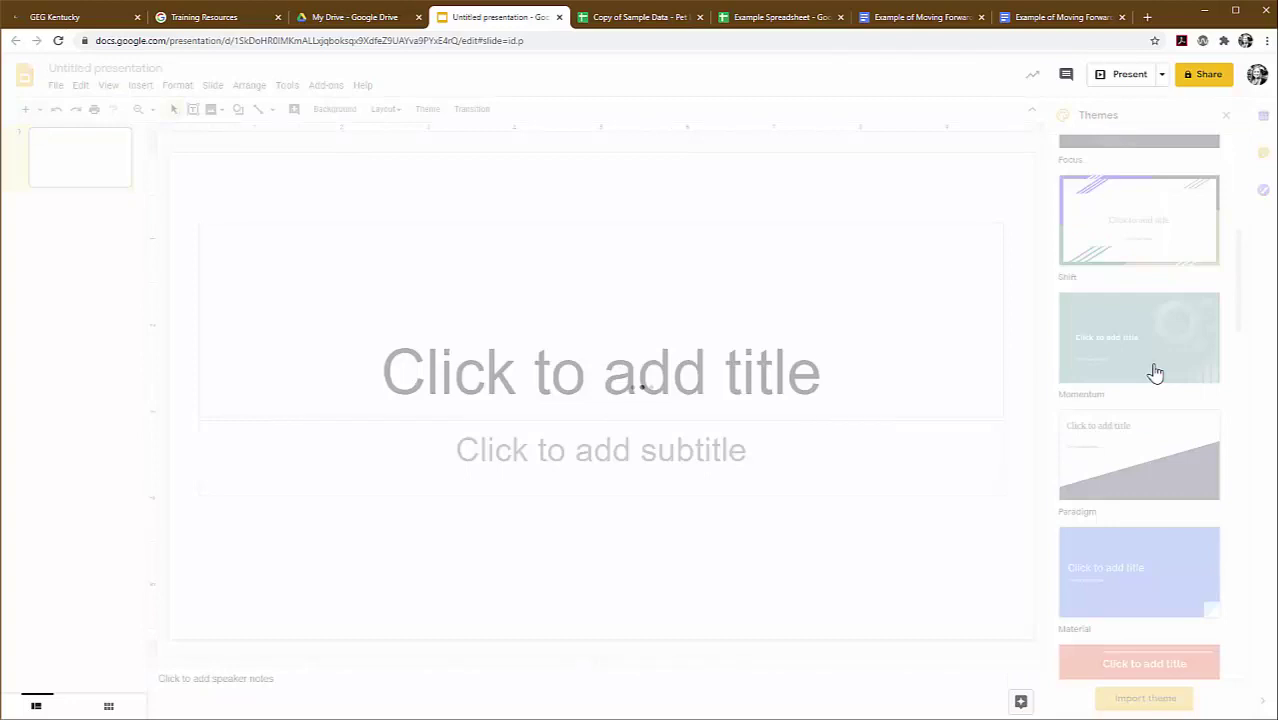
pyautogui.click(1155, 372)
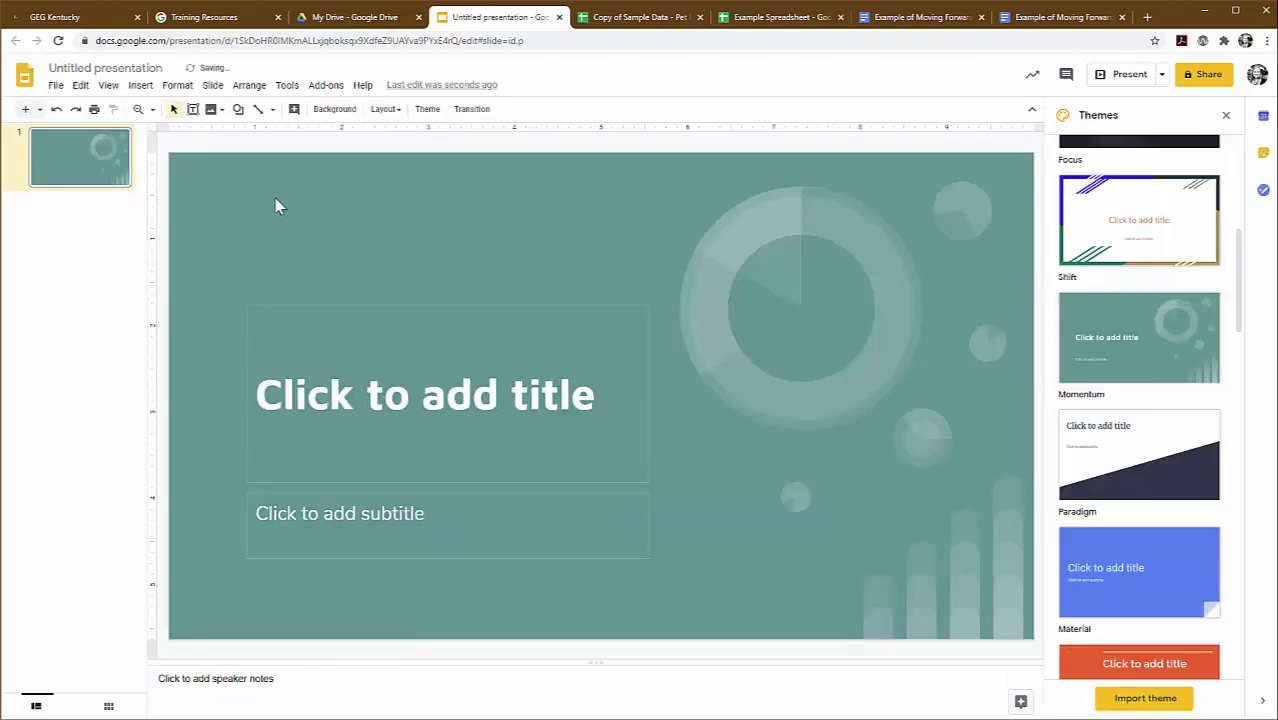
# - Add two new slides after the title slide
pyautogui.rightClick(68, 181)
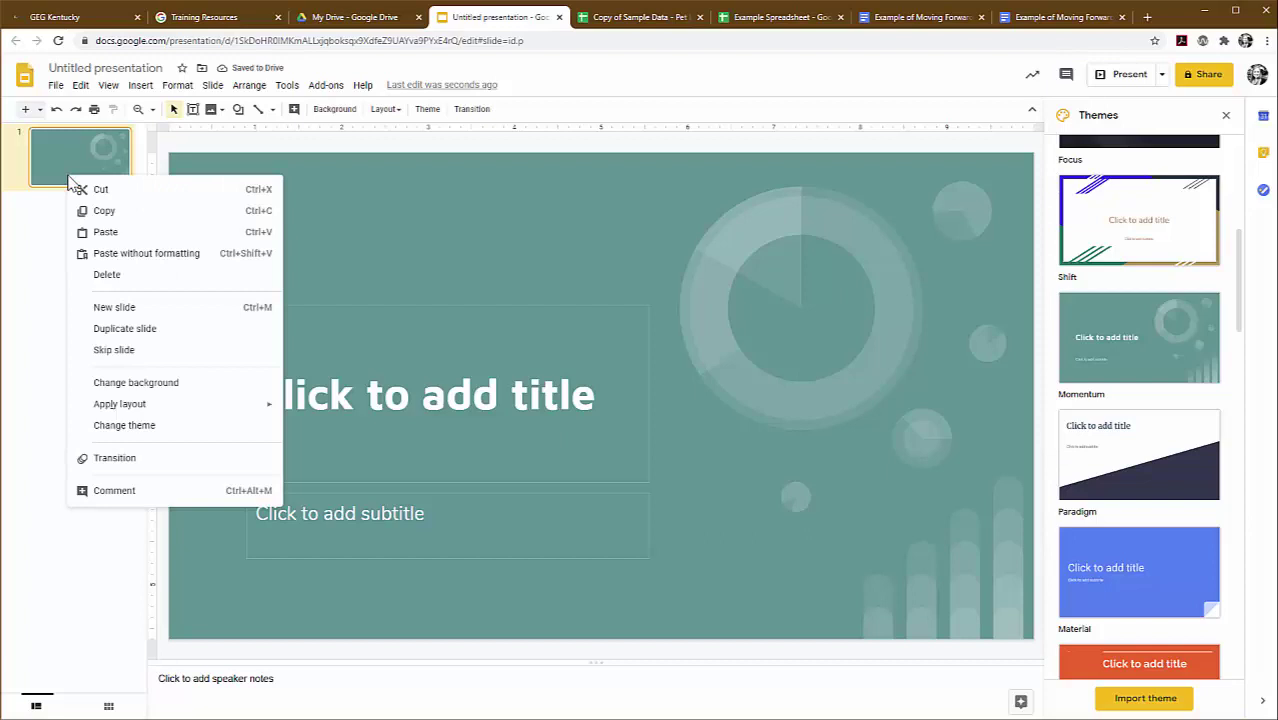
pyautogui.click(113, 310)
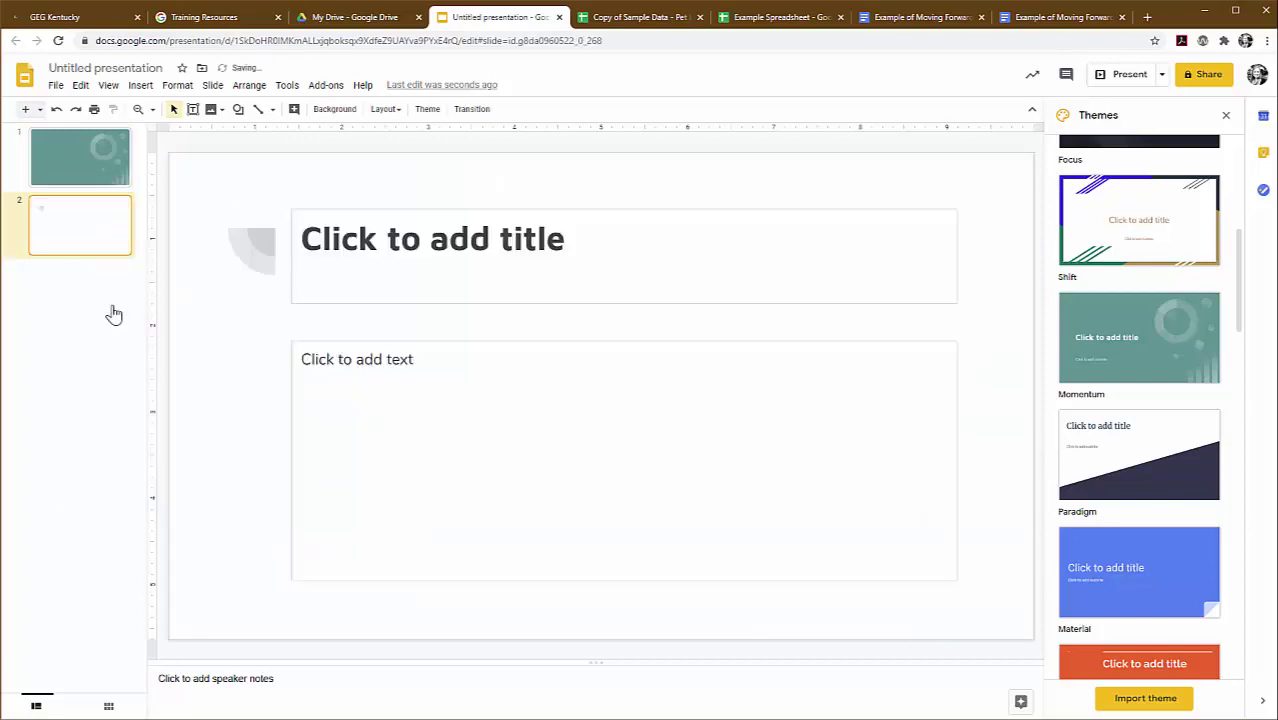
pyautogui.click(140, 86)
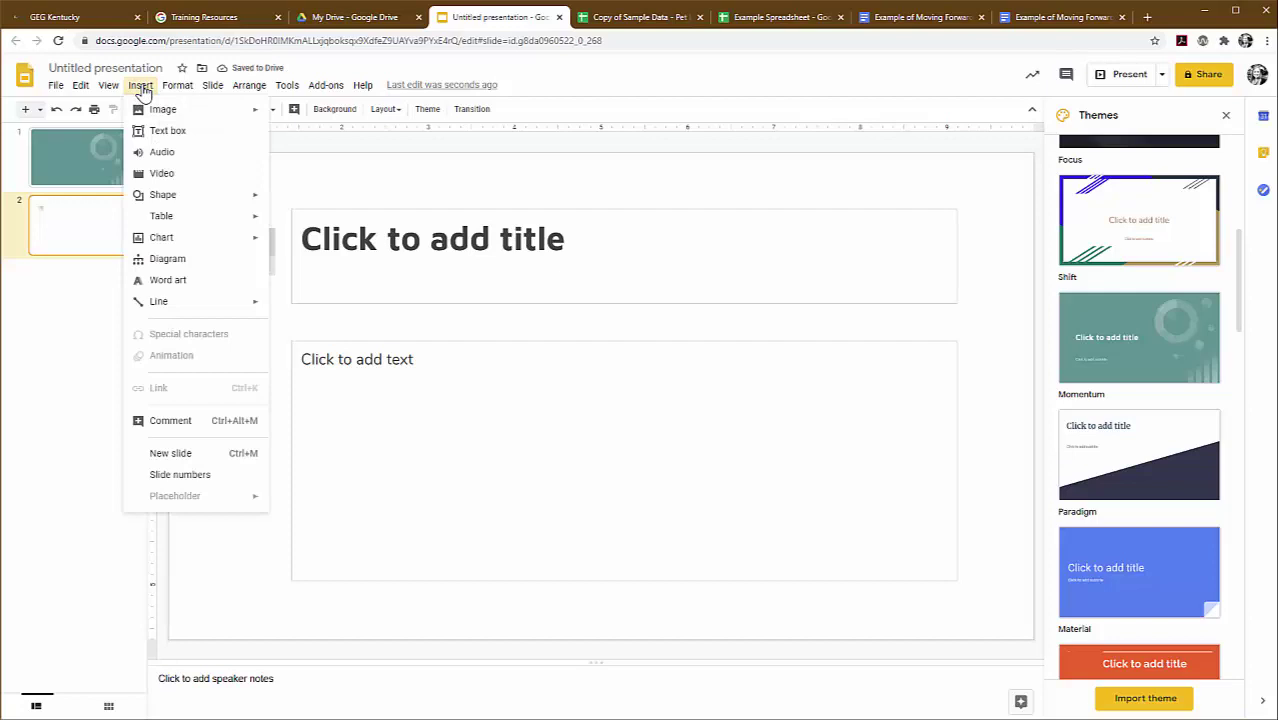
pyautogui.click(157, 456)
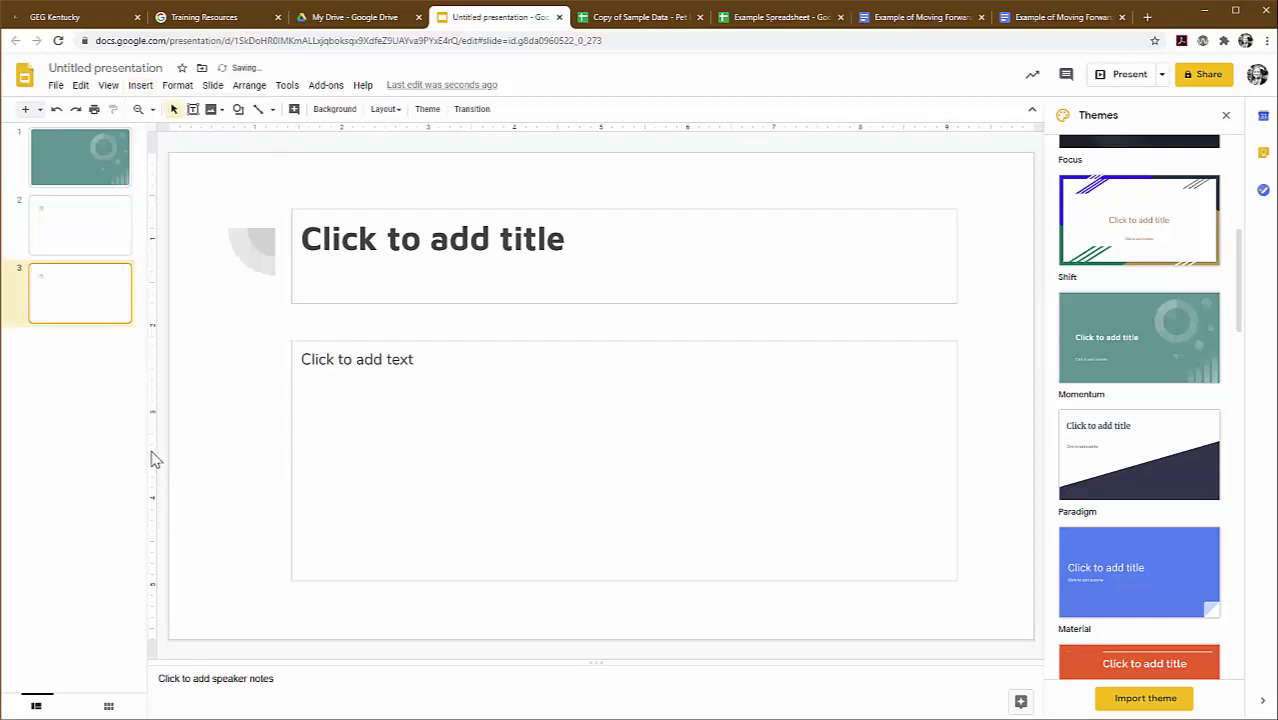
# - Select the second slide and insert slide numbers
pyautogui.click(73, 219)
pyautogui.click(140, 86)
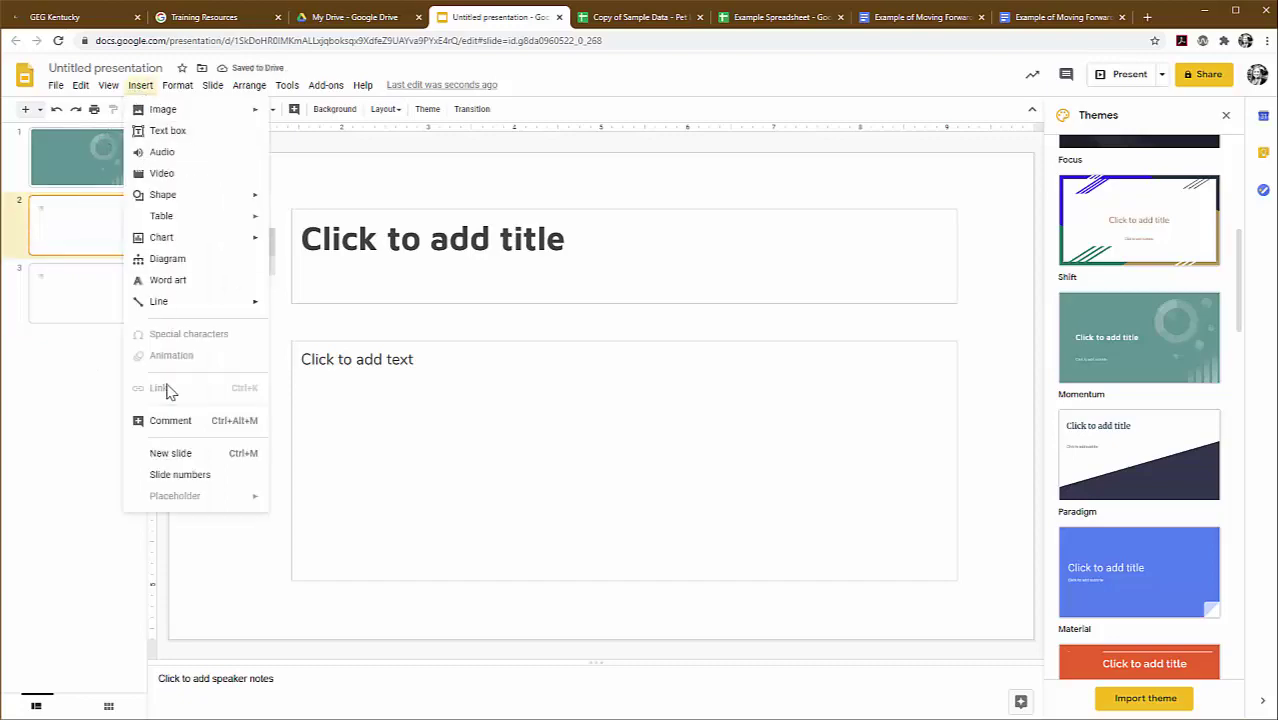
pyautogui.click(178, 476)
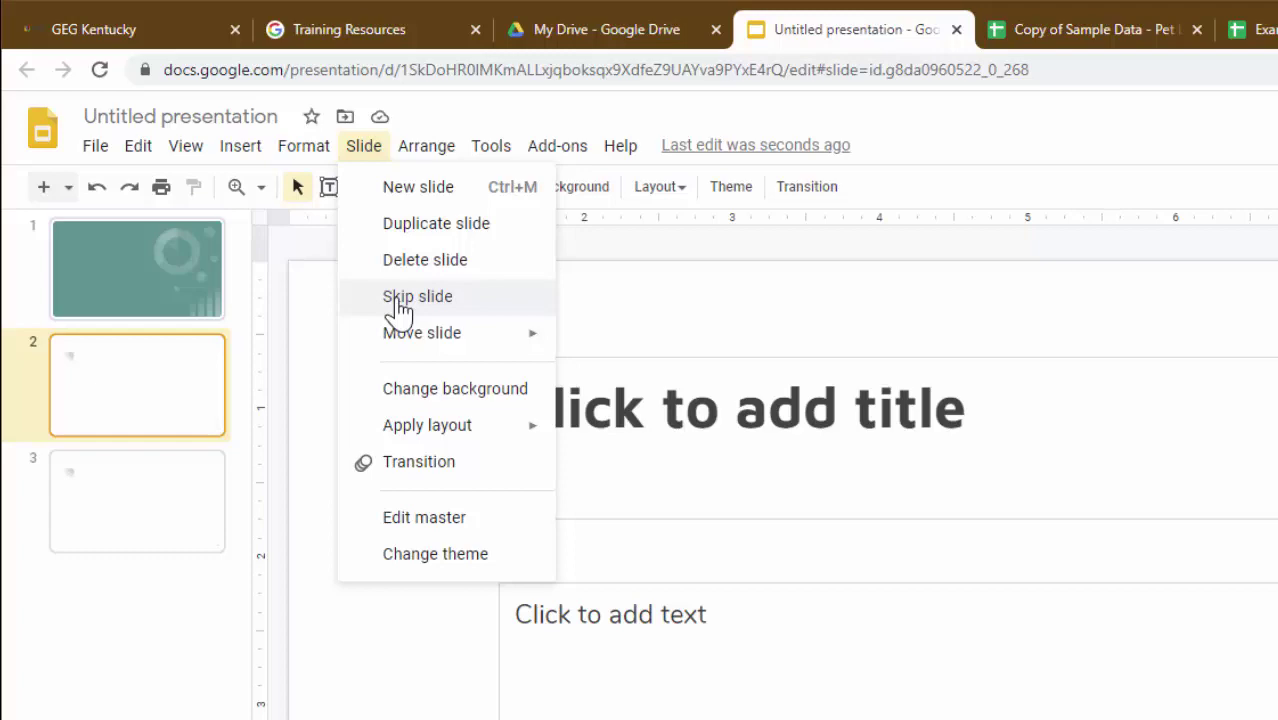
# - Examine the slide management options and the items that can be inserted on the title slide, including charts and lines
pyautogui.moveTo(409, 340)
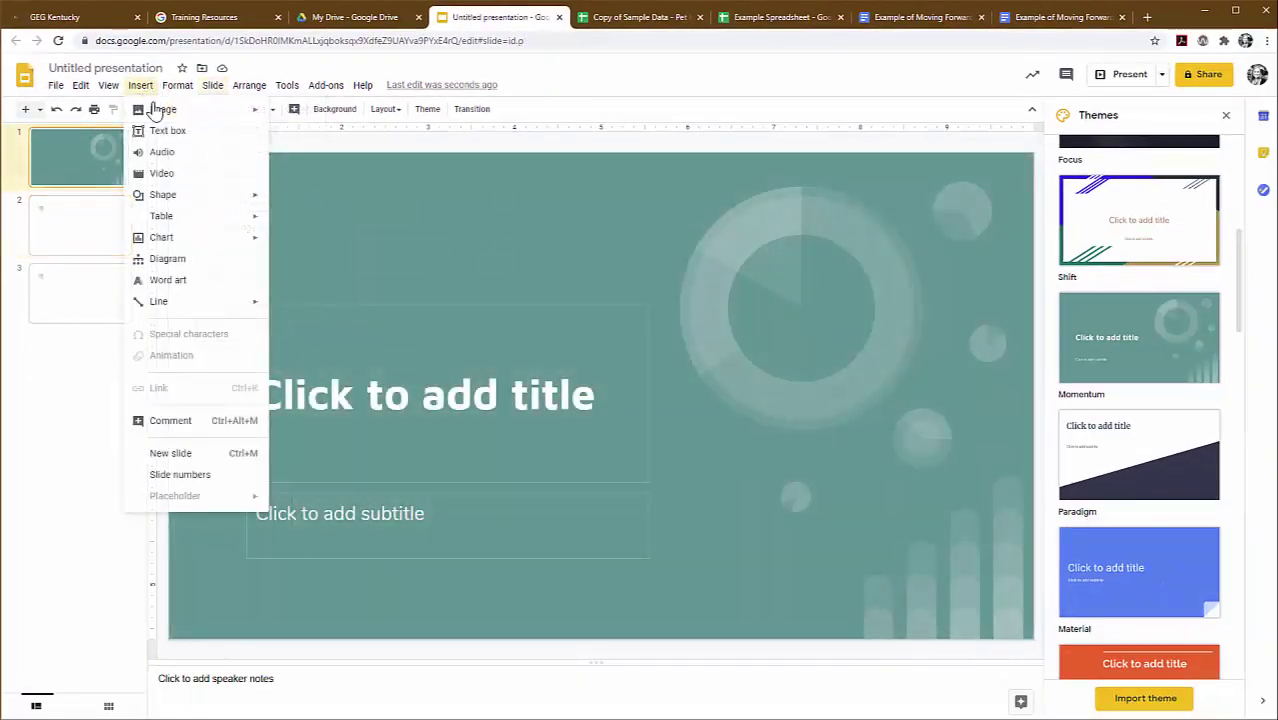
pyautogui.moveTo(157, 113)
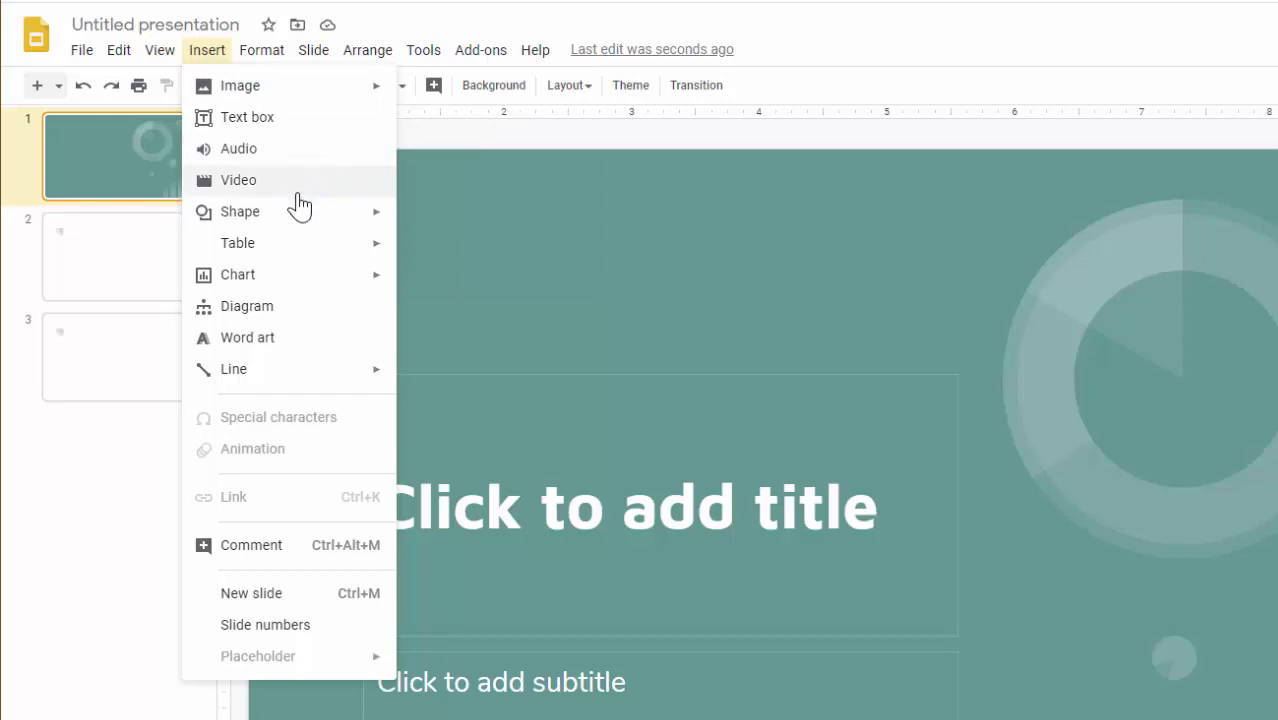
pyautogui.moveTo(294, 220)
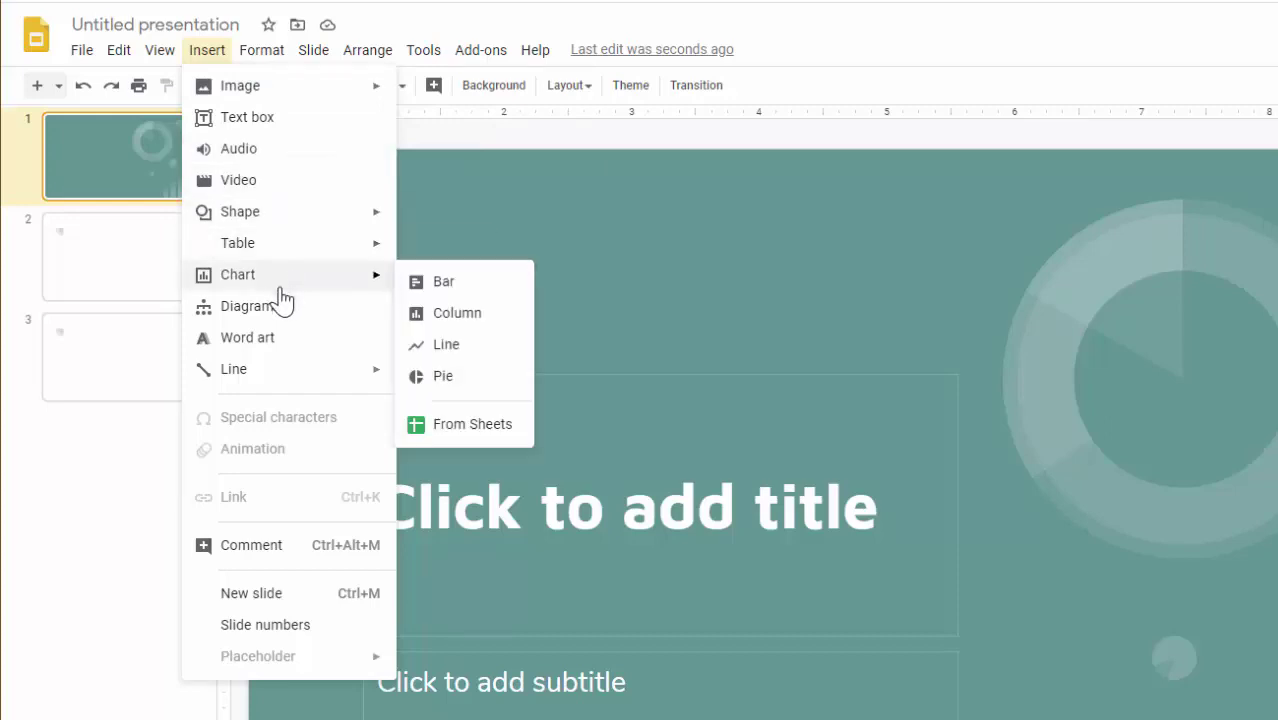
pyautogui.moveTo(256, 376)
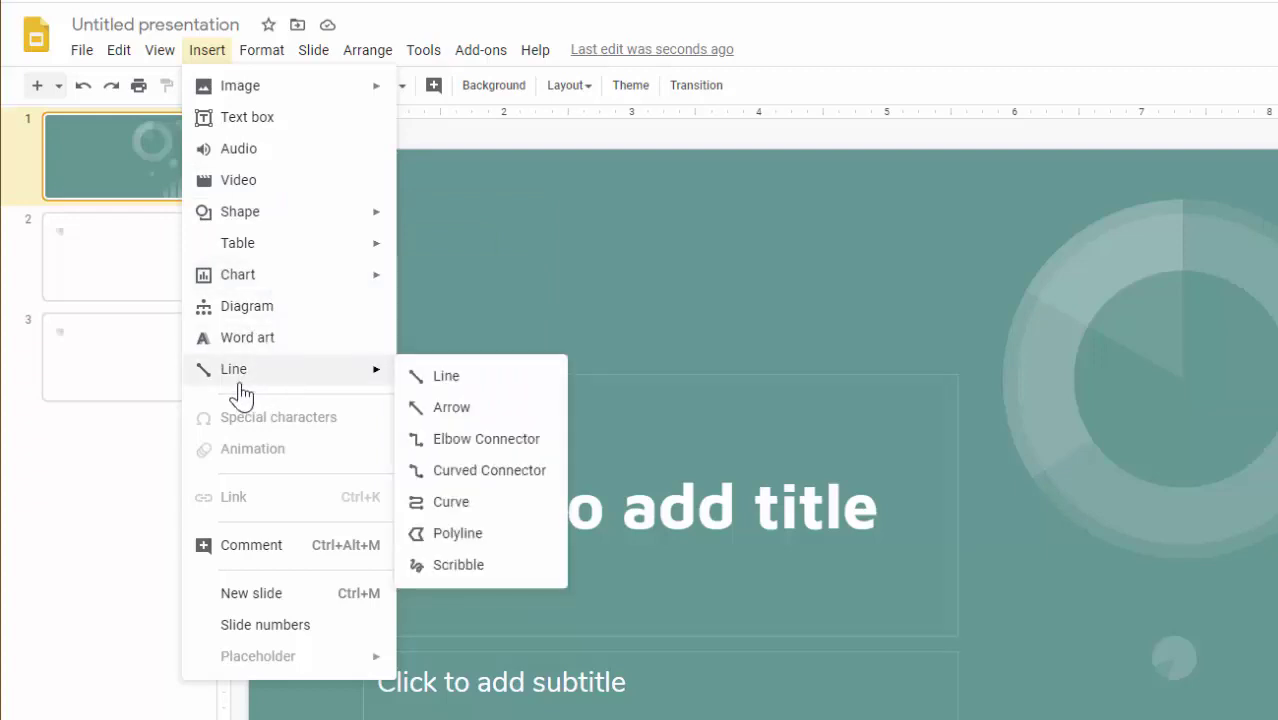
# - Apply the Fade transition to the second slide
pyautogui.click(149, 279)
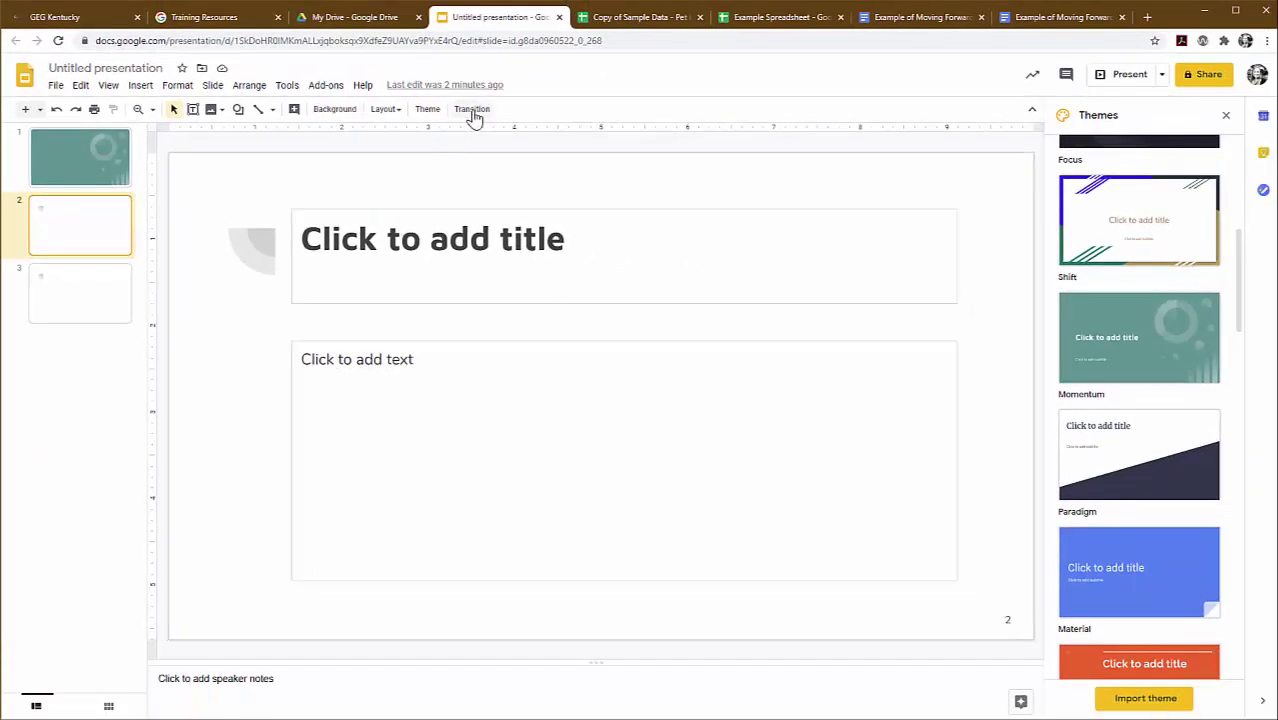
pyautogui.click(472, 109)
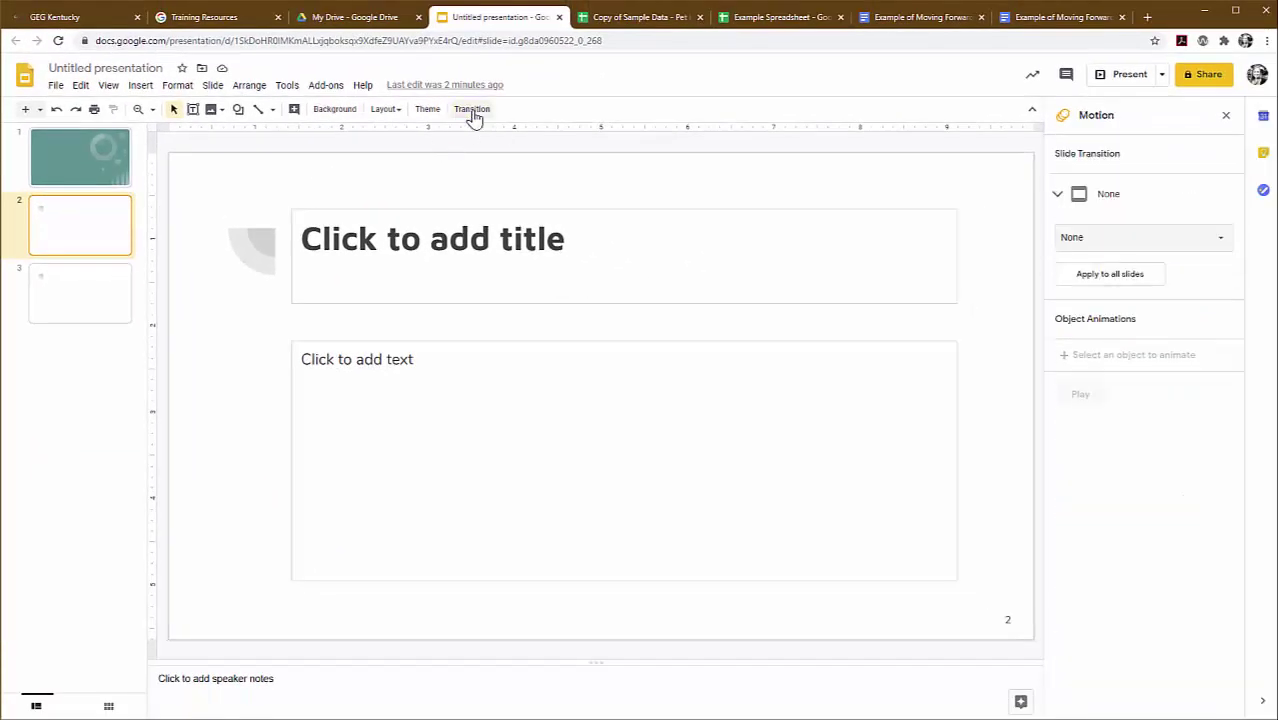
pyautogui.click(1176, 243)
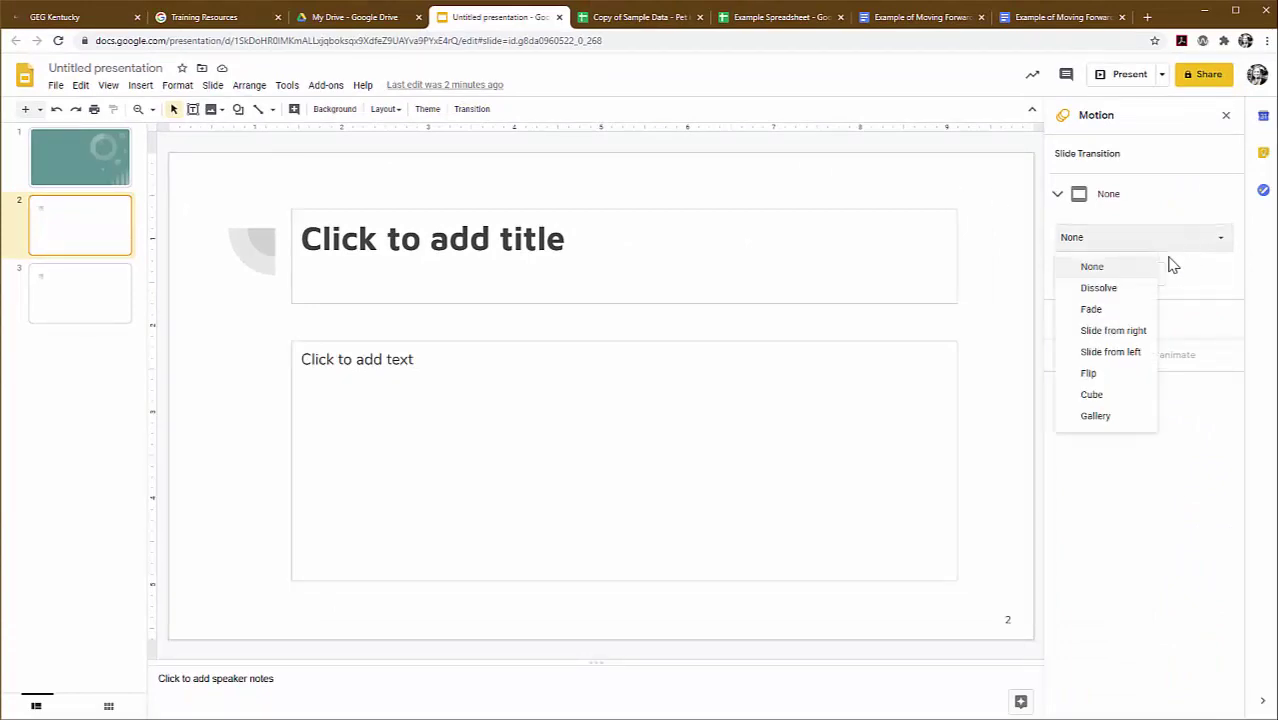
pyautogui.click(1125, 311)
# - Review the presentation's tools and viewing options, including the Present mode
pyautogui.click(287, 86)
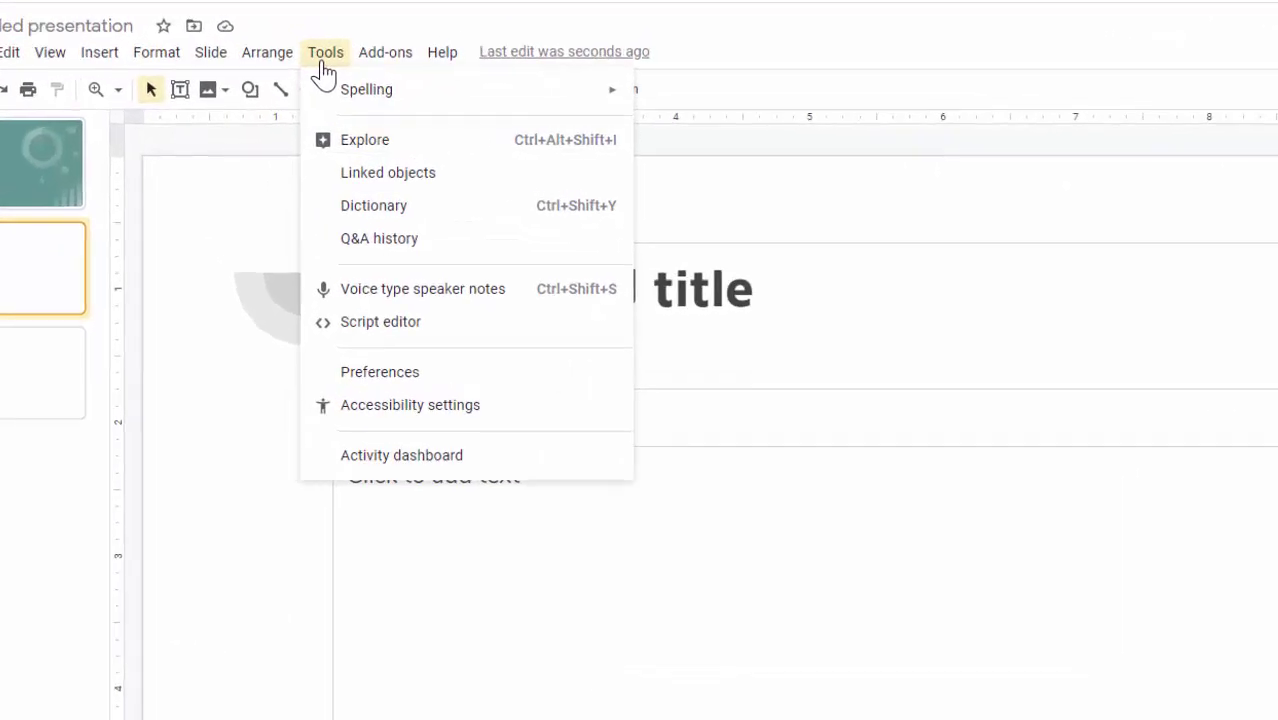
pyautogui.moveTo(321, 98)
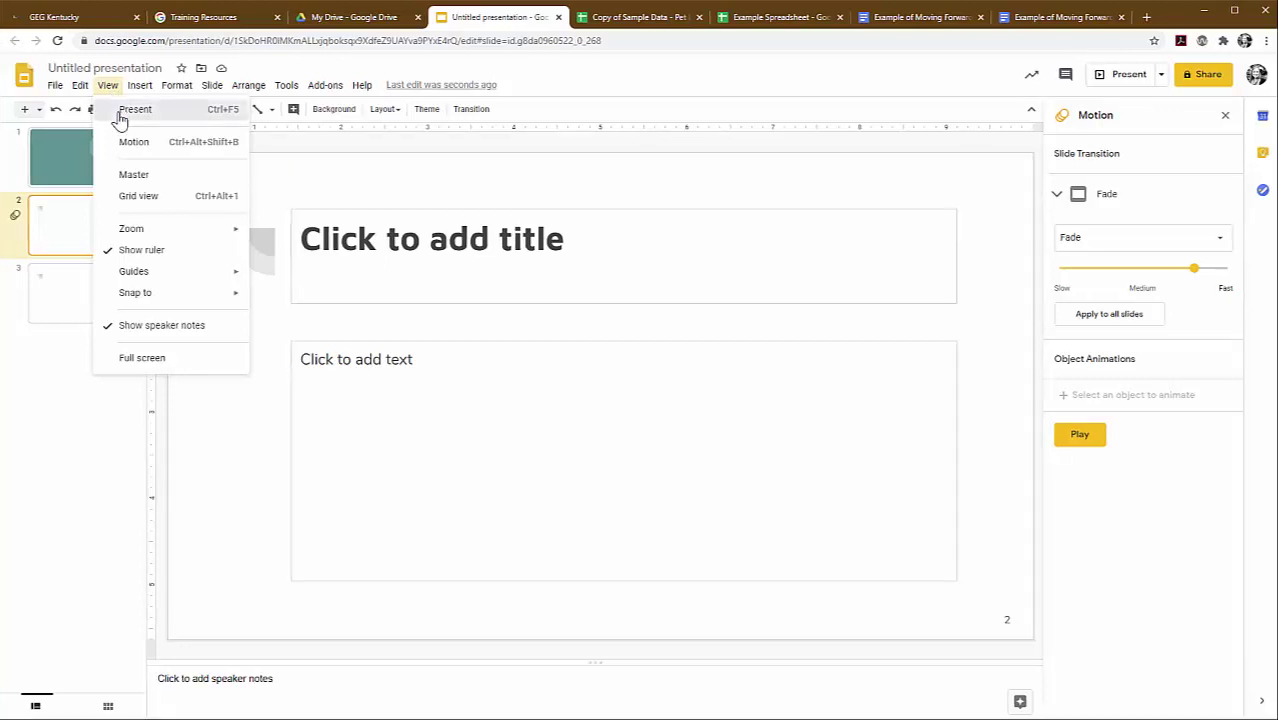
pyautogui.click(119, 119)
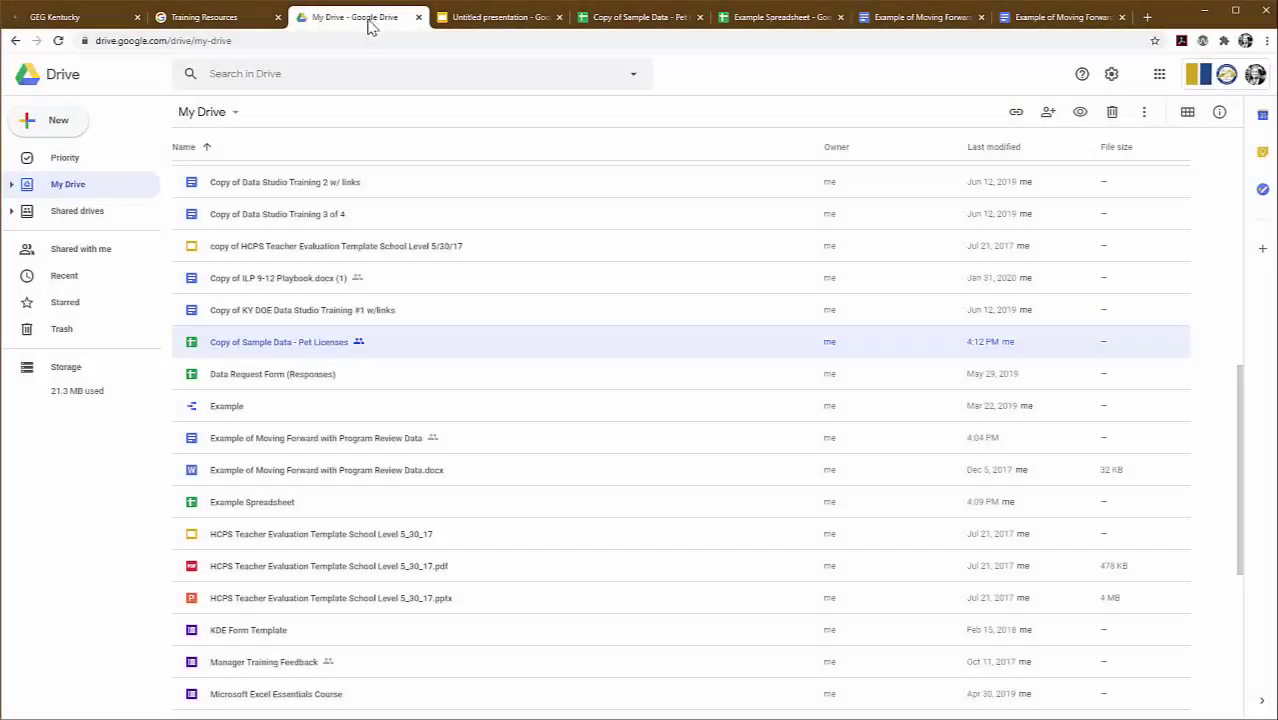
# - Create a new Google Form from Google Drive titled "Example" with the description "Example to demonstrate form capabilities"
pyautogui.click(64, 124)
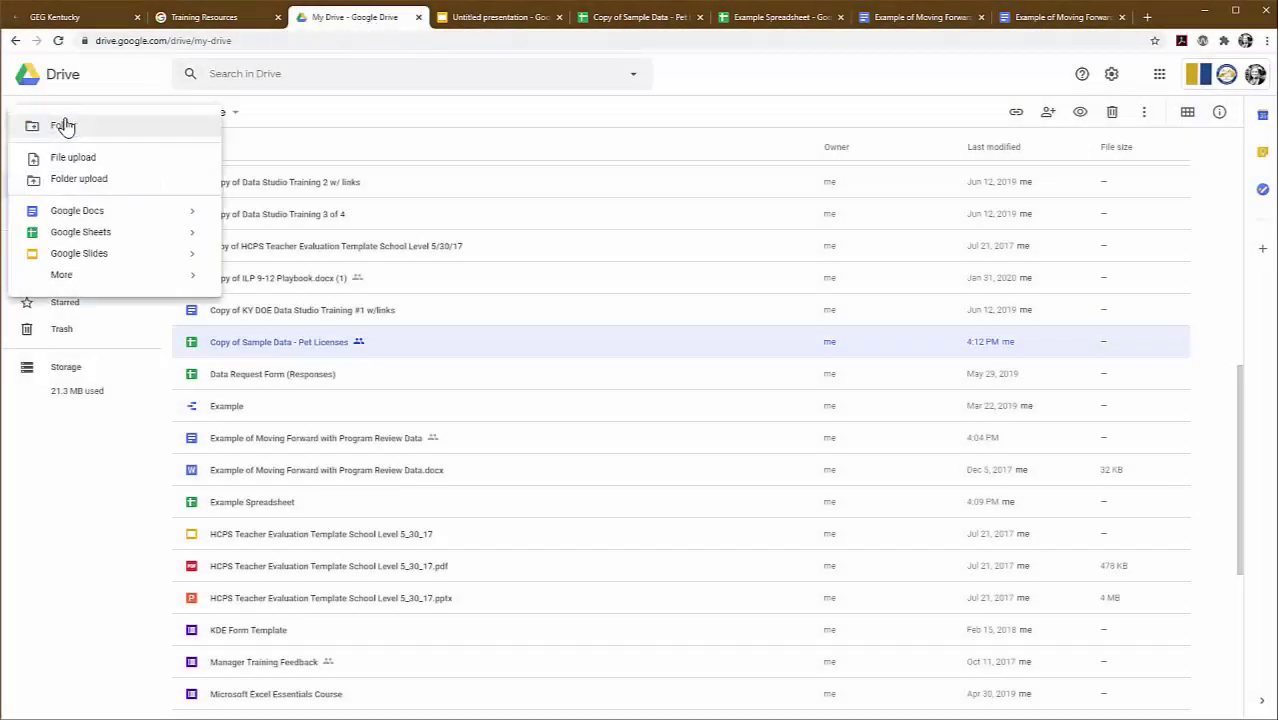
pyautogui.moveTo(83, 278)
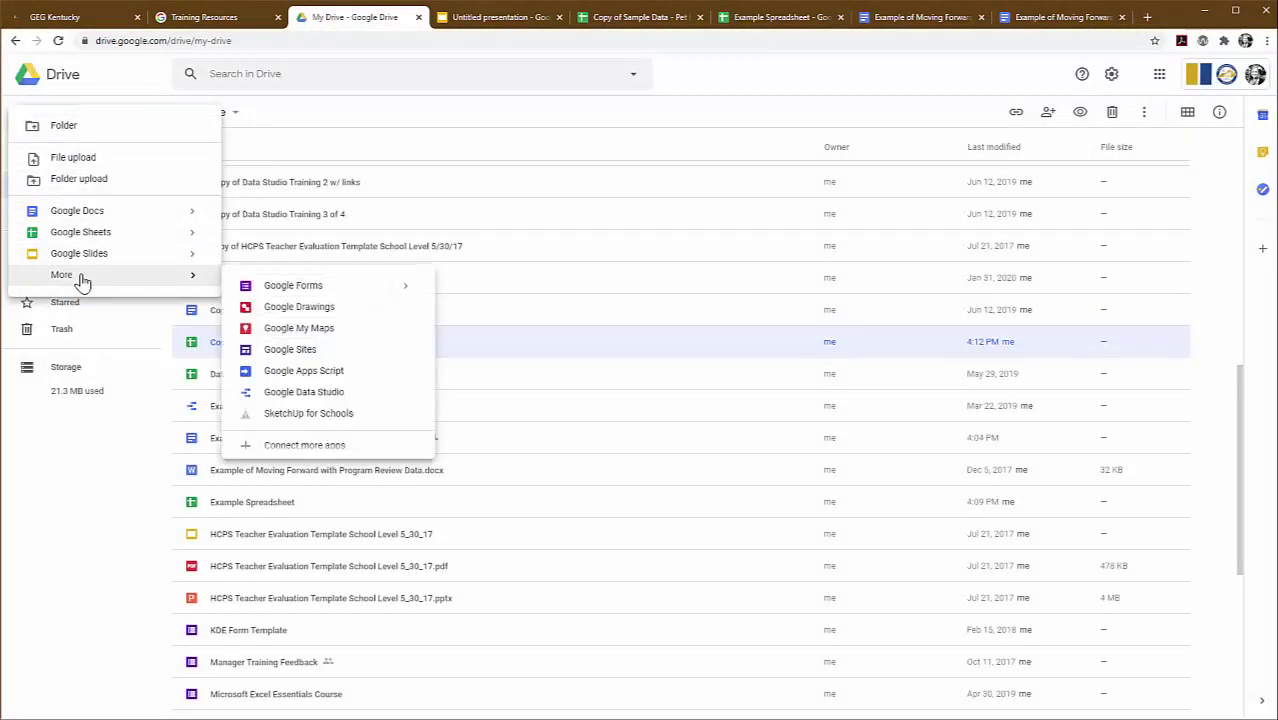
pyautogui.click(295, 287)
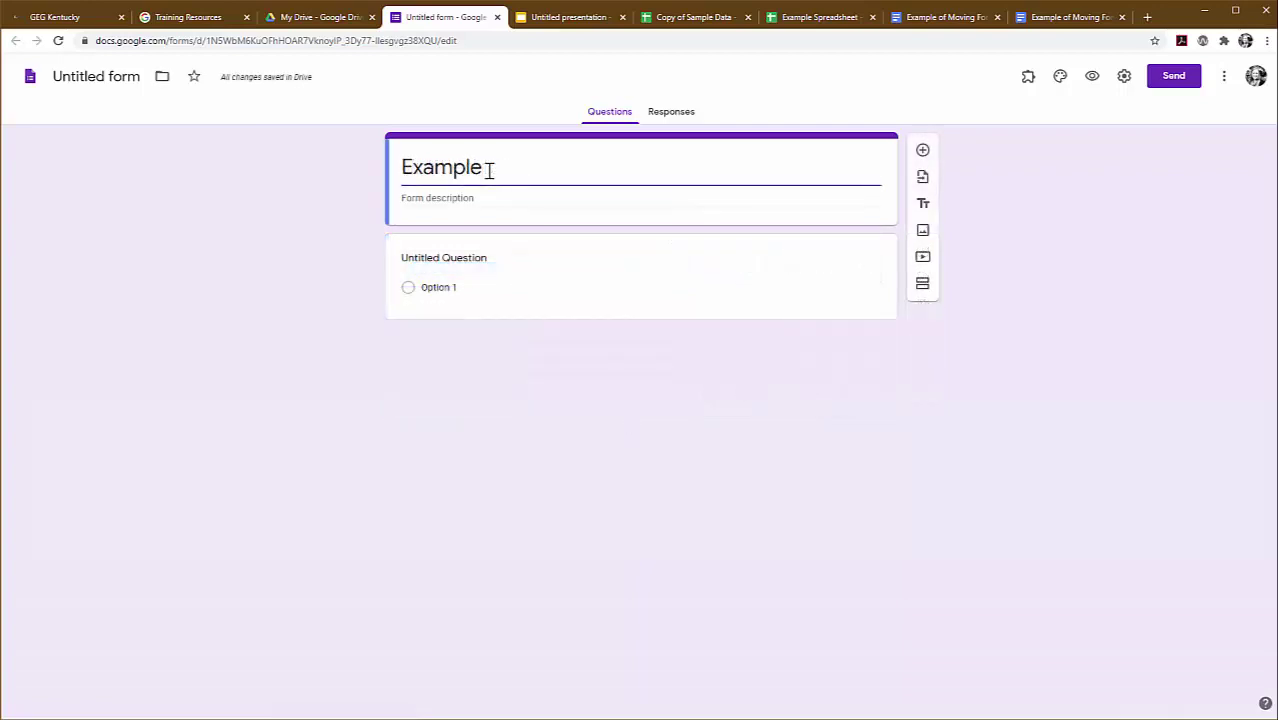
pyautogui.click(488, 197)
pyautogui.write('Example to demonstrate form capabilities')
# - Change the untitled question to the File upload type and allow respondents to upload files to Drive
pyautogui.click(597, 280)
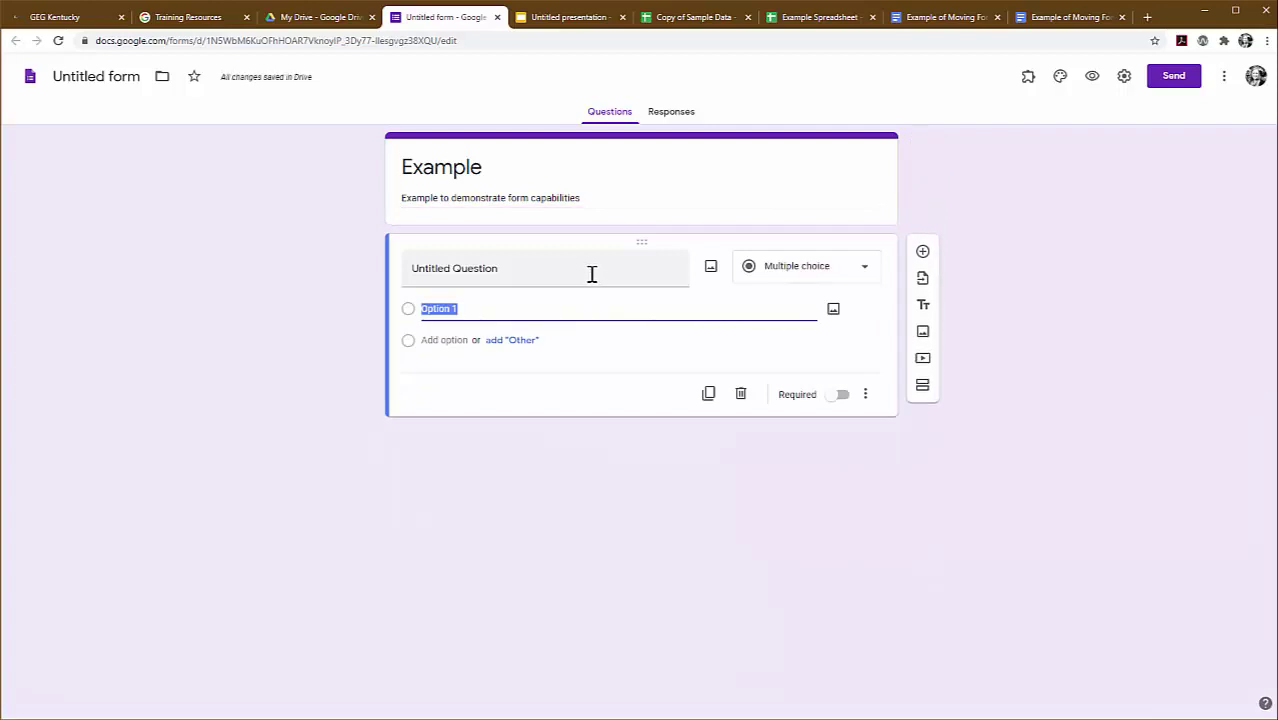
pyautogui.click(868, 270)
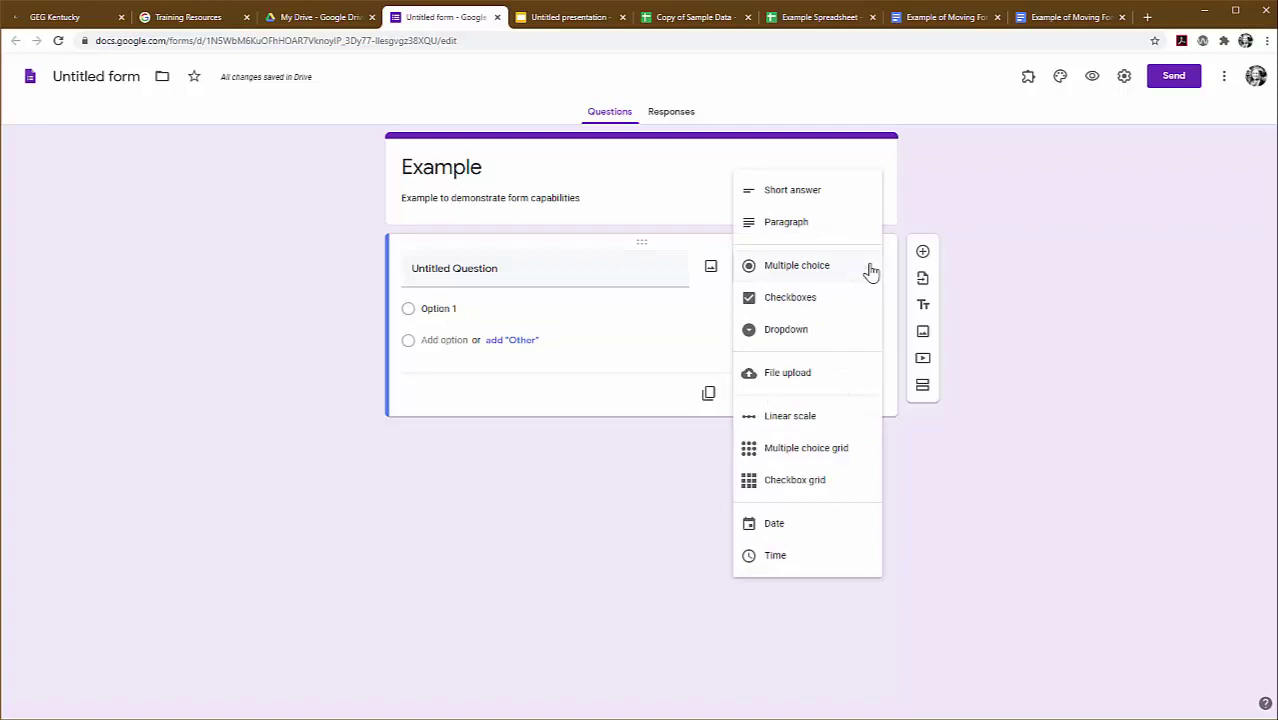
pyautogui.click(845, 390)
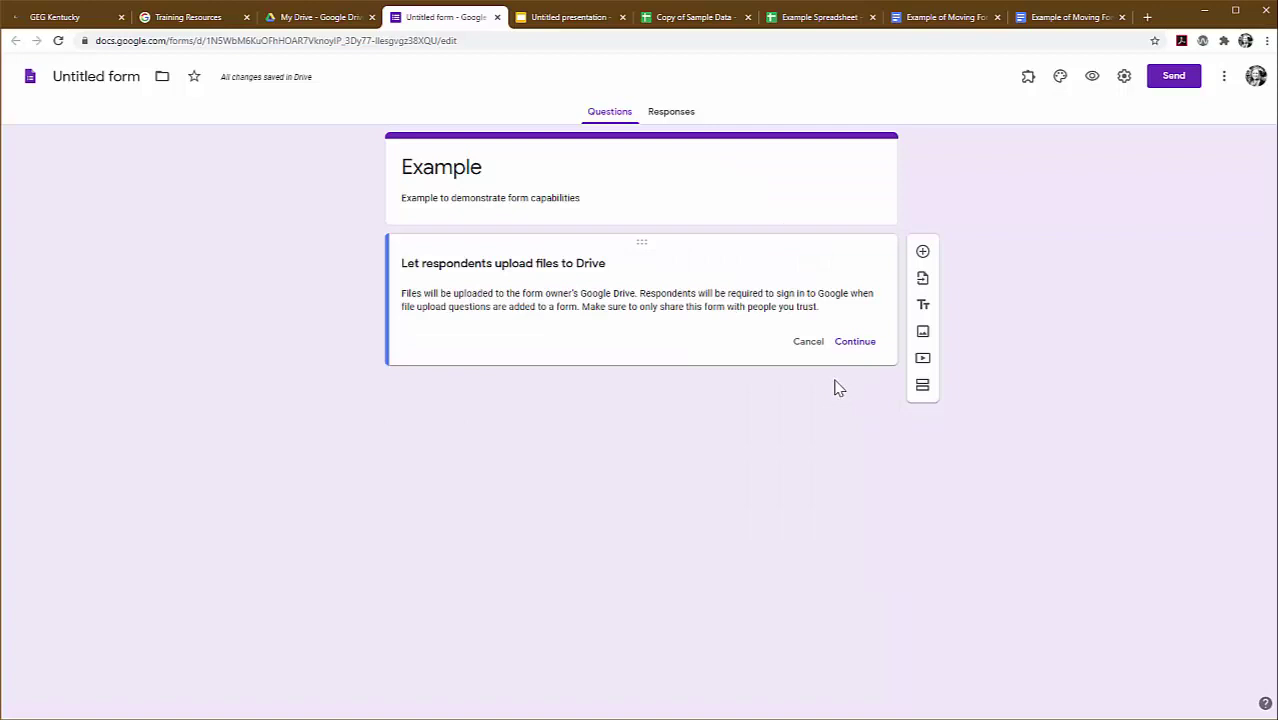
pyautogui.click(846, 346)
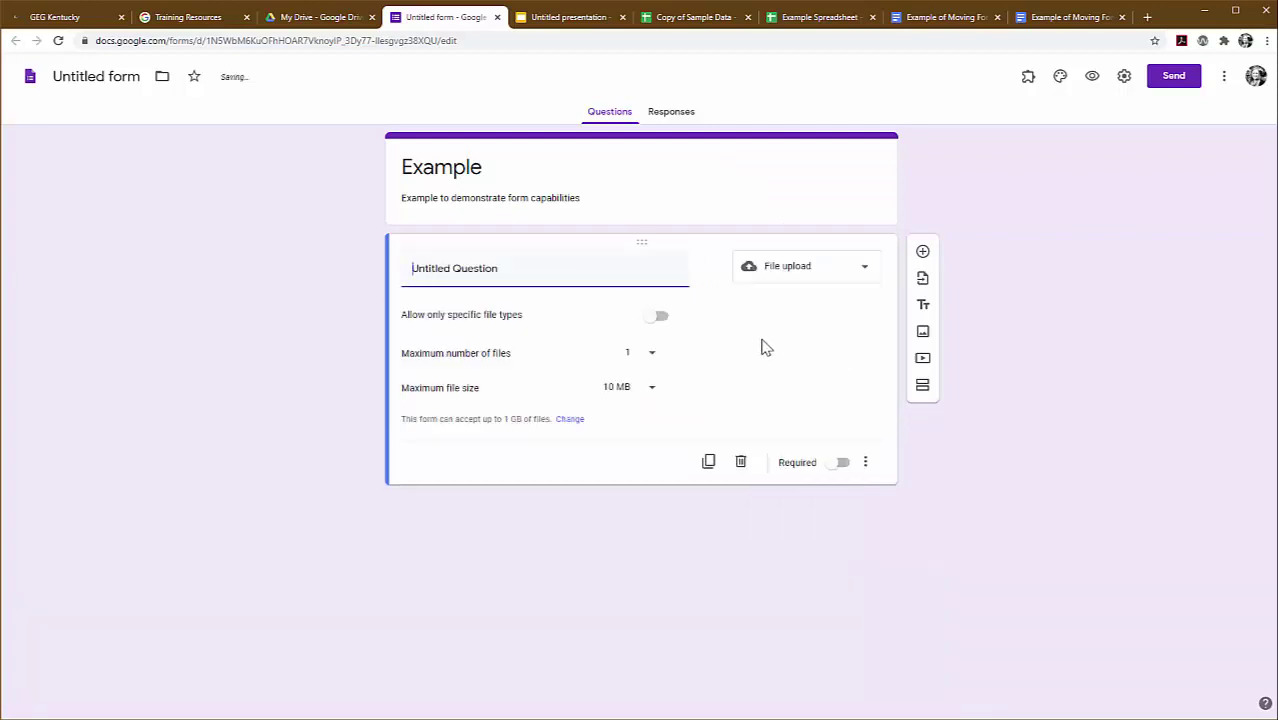
# - Restrict the file upload question to specific file types, allowing only PDF and Document
pyautogui.click(656, 317)
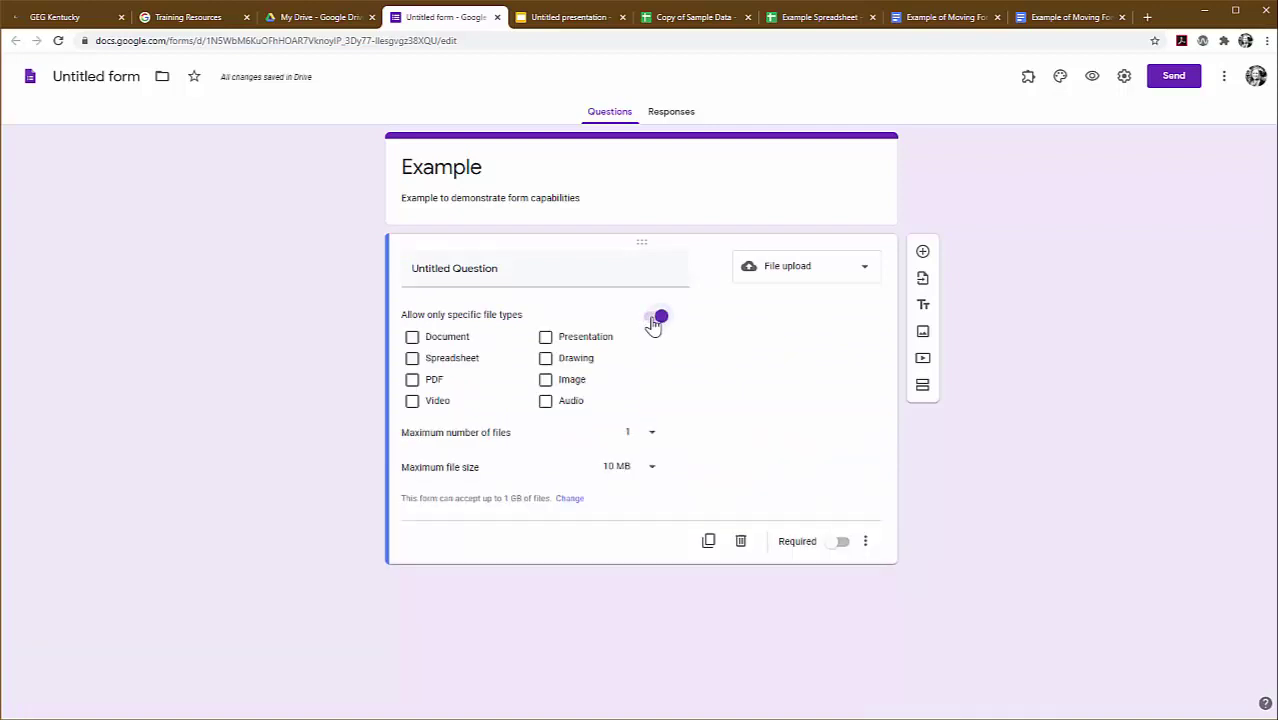
pyautogui.click(413, 381)
pyautogui.click(412, 337)
# - Change the untitled file upload question to the Short answer type
pyautogui.click(855, 280)
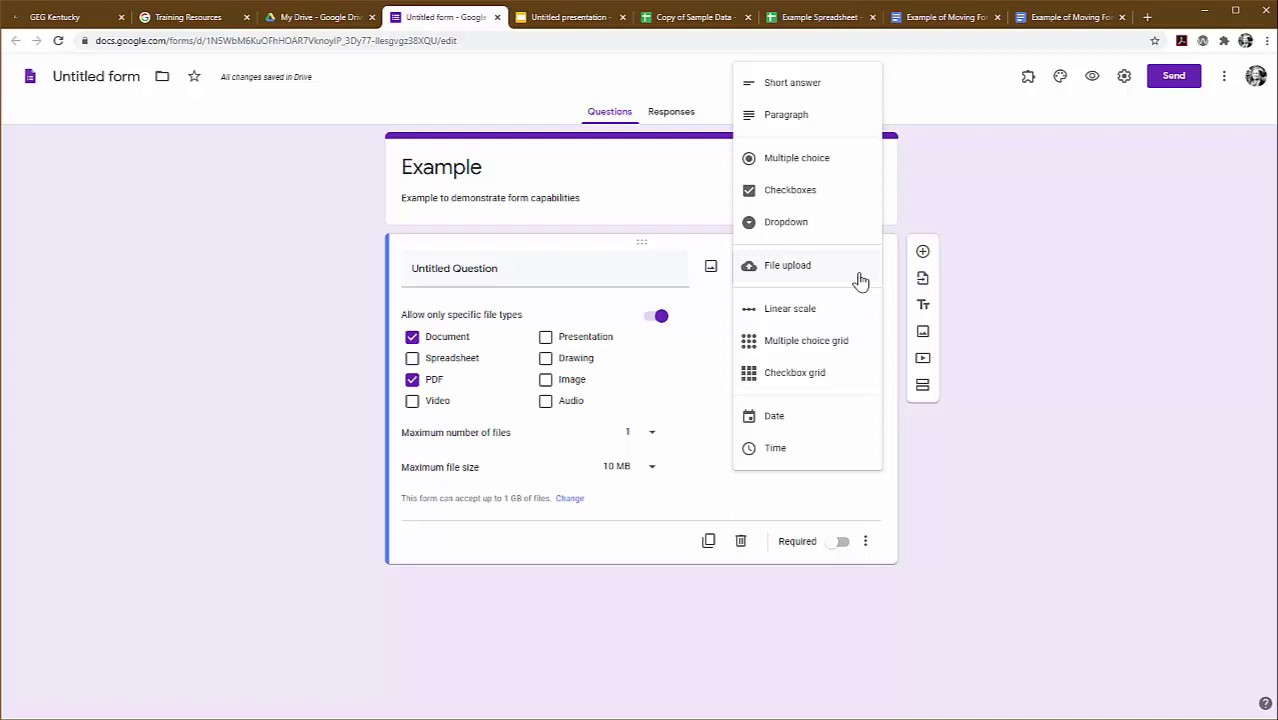
pyautogui.click(887, 279)
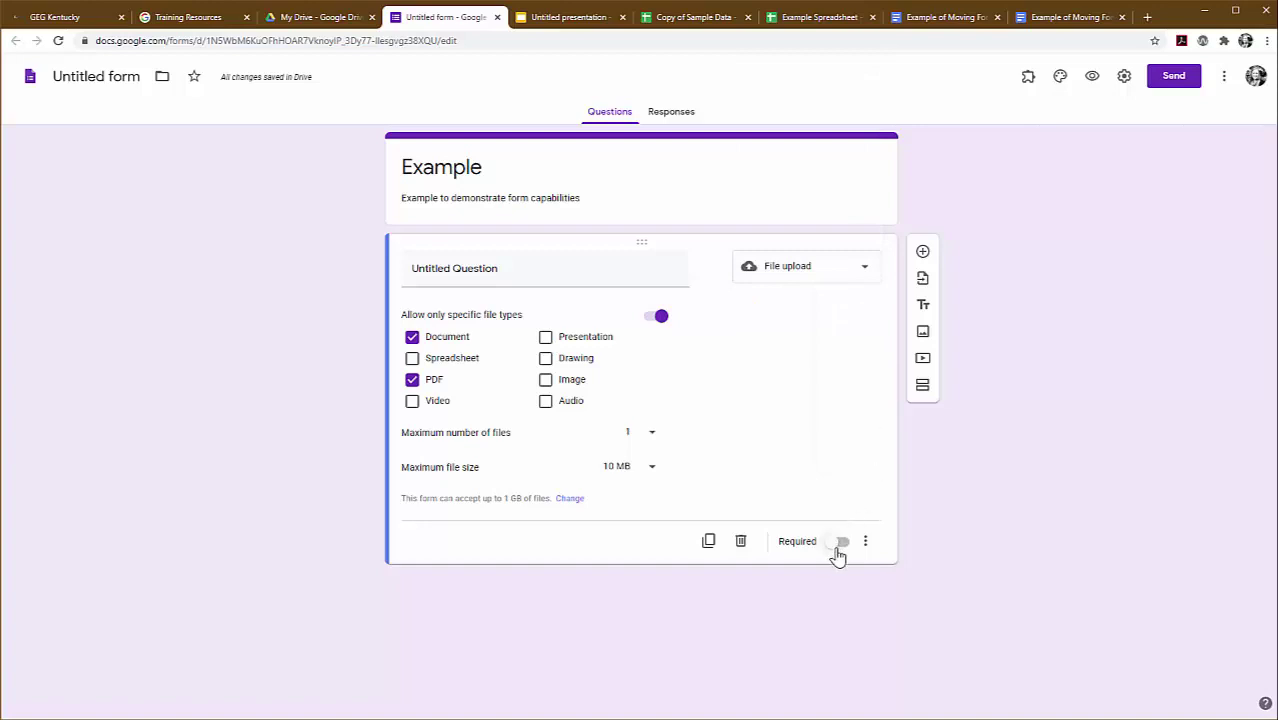
pyautogui.click(856, 268)
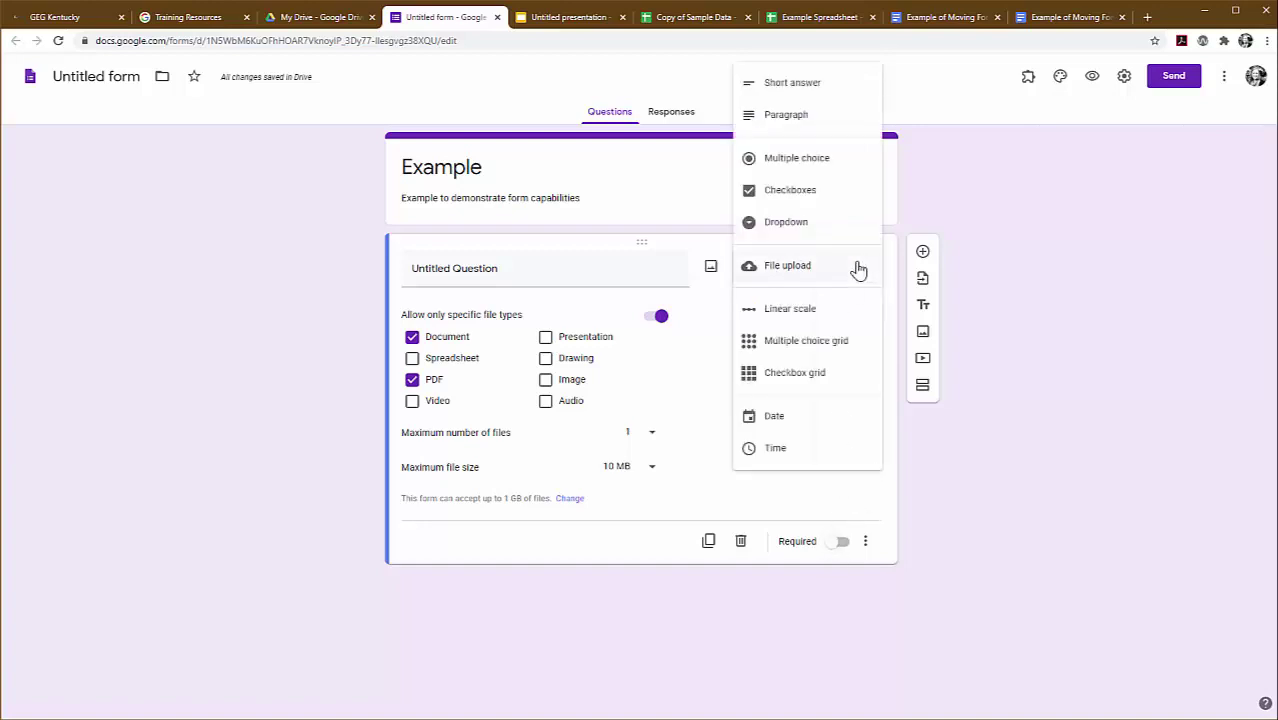
pyautogui.click(799, 88)
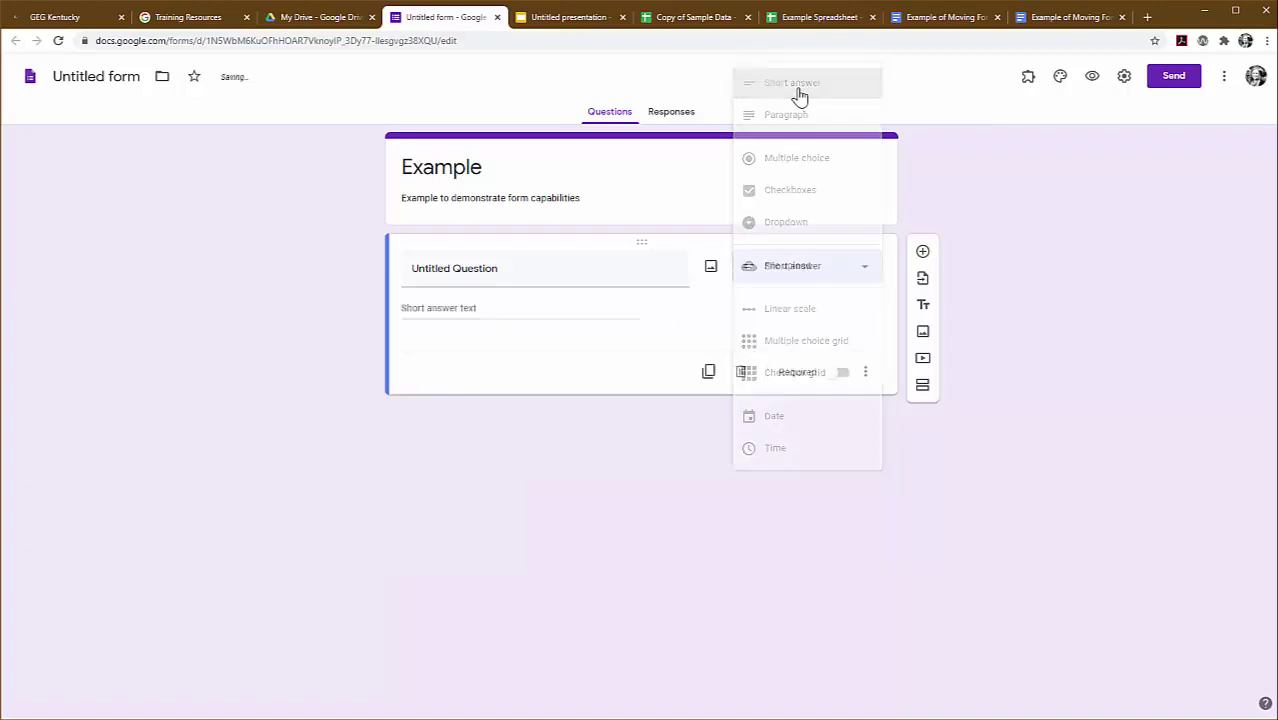
# - Make the untitled short answer question required and show its description field
pyautogui.click(840, 378)
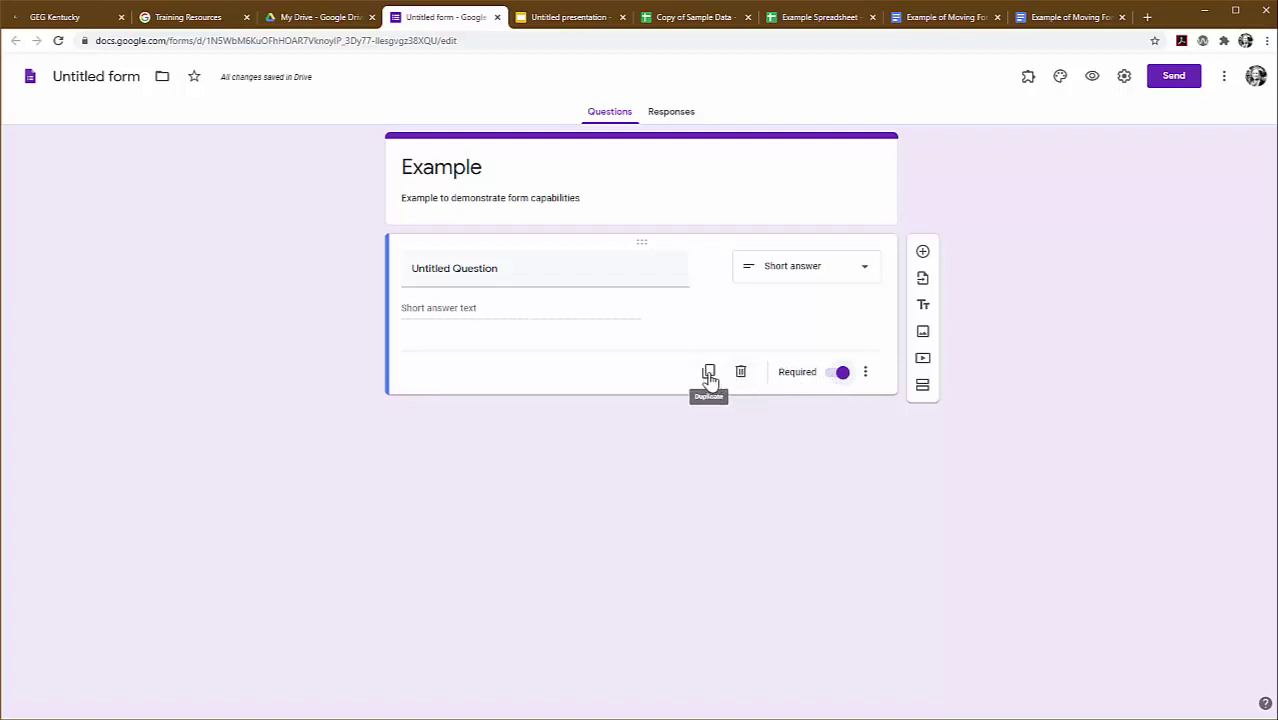
pyautogui.click(866, 378)
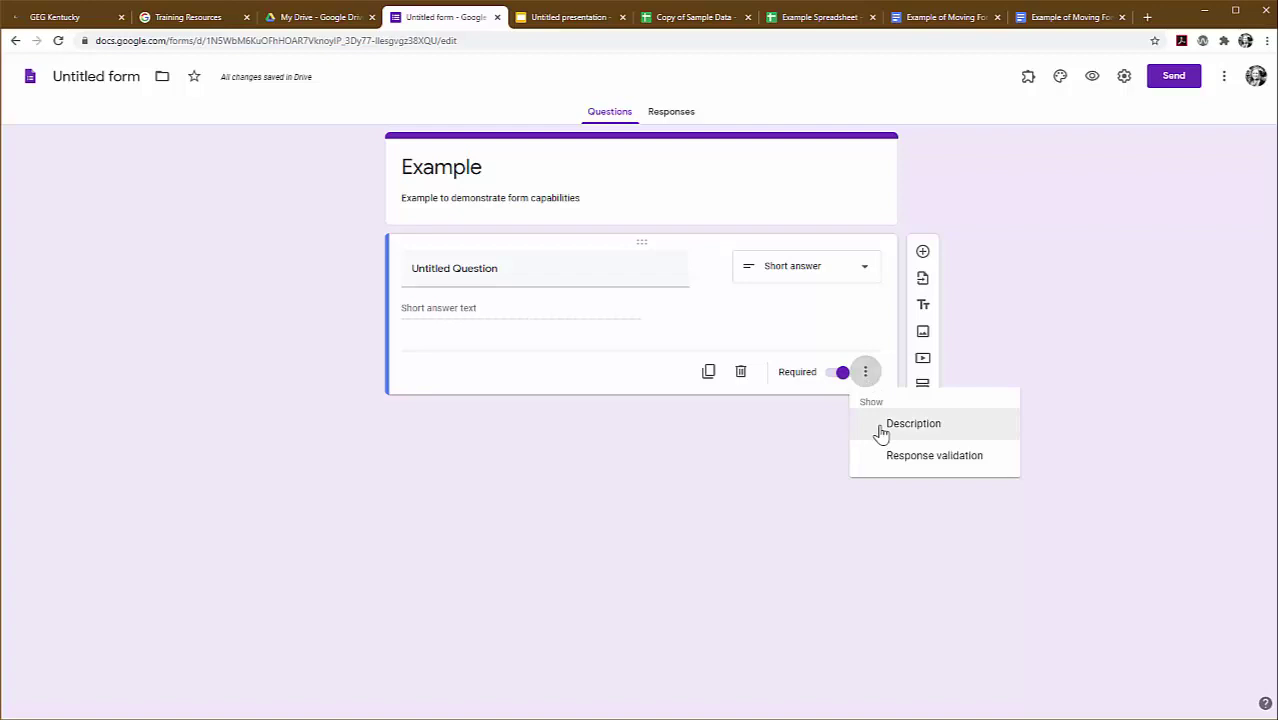
pyautogui.click(880, 432)
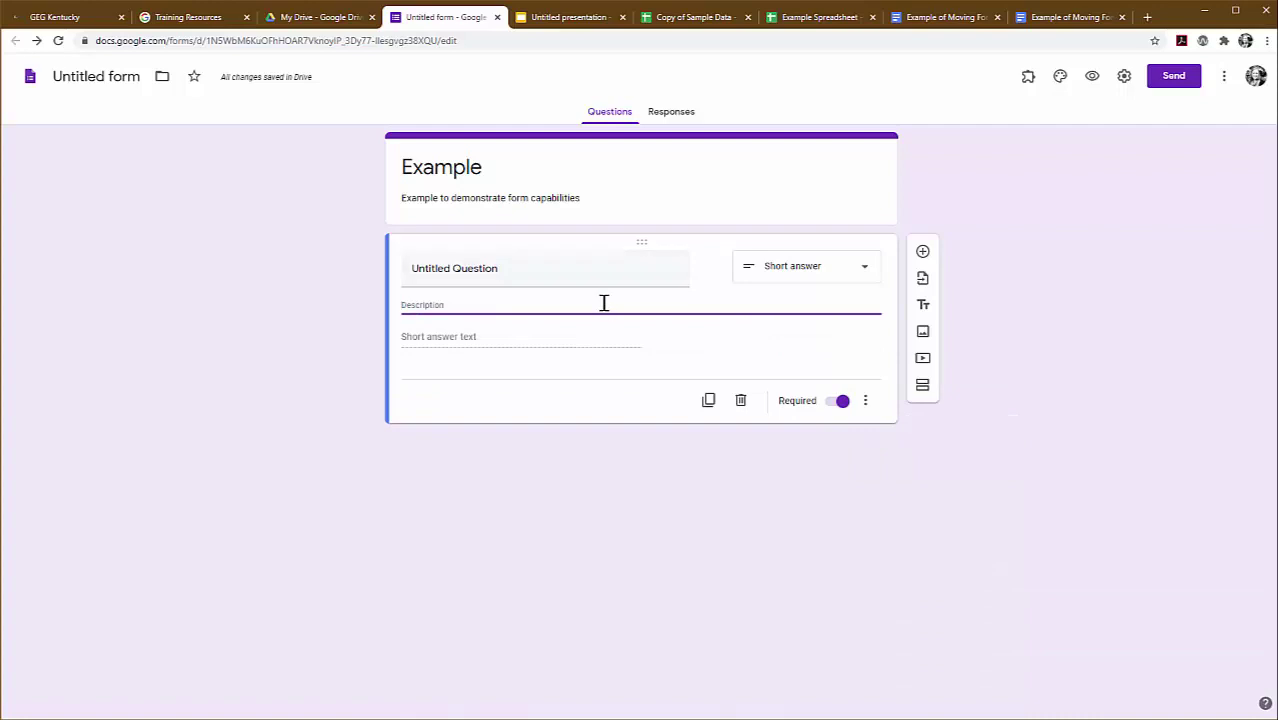
pyautogui.click(894, 351)
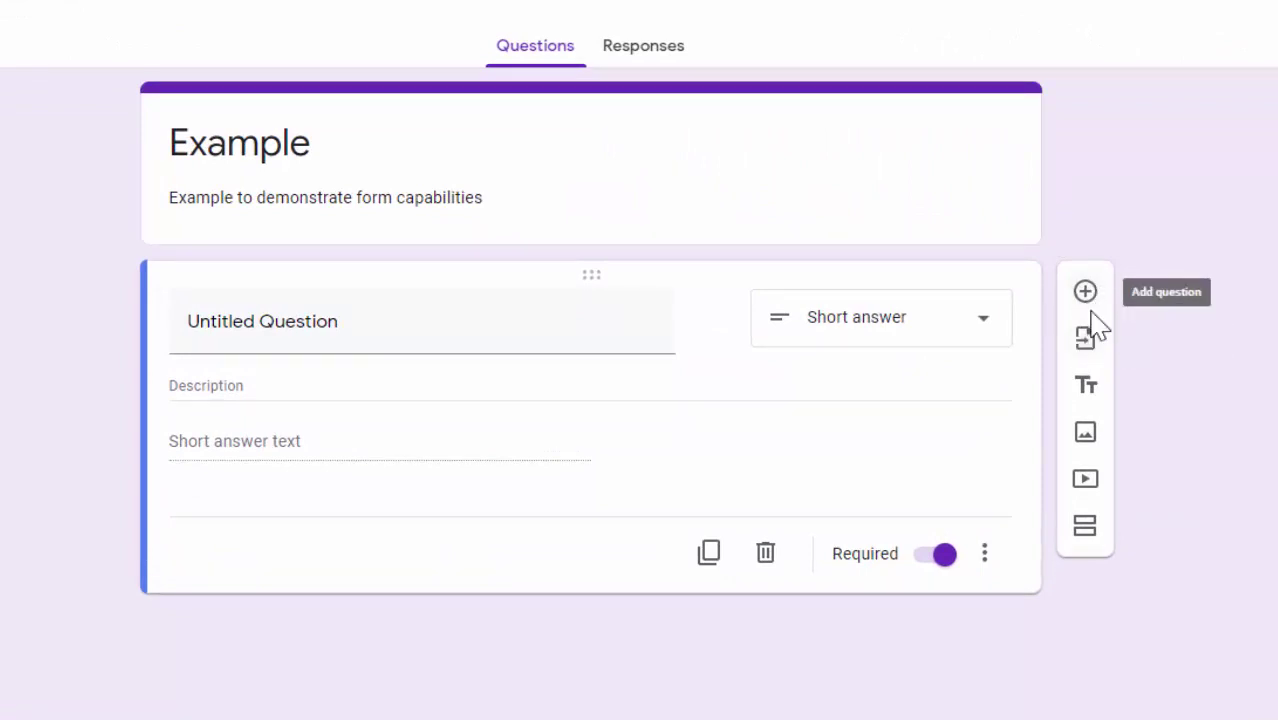
# - Add a new multiple choice question and look at the form selection for importing questions without importing any
pyautogui.click(1077, 296)
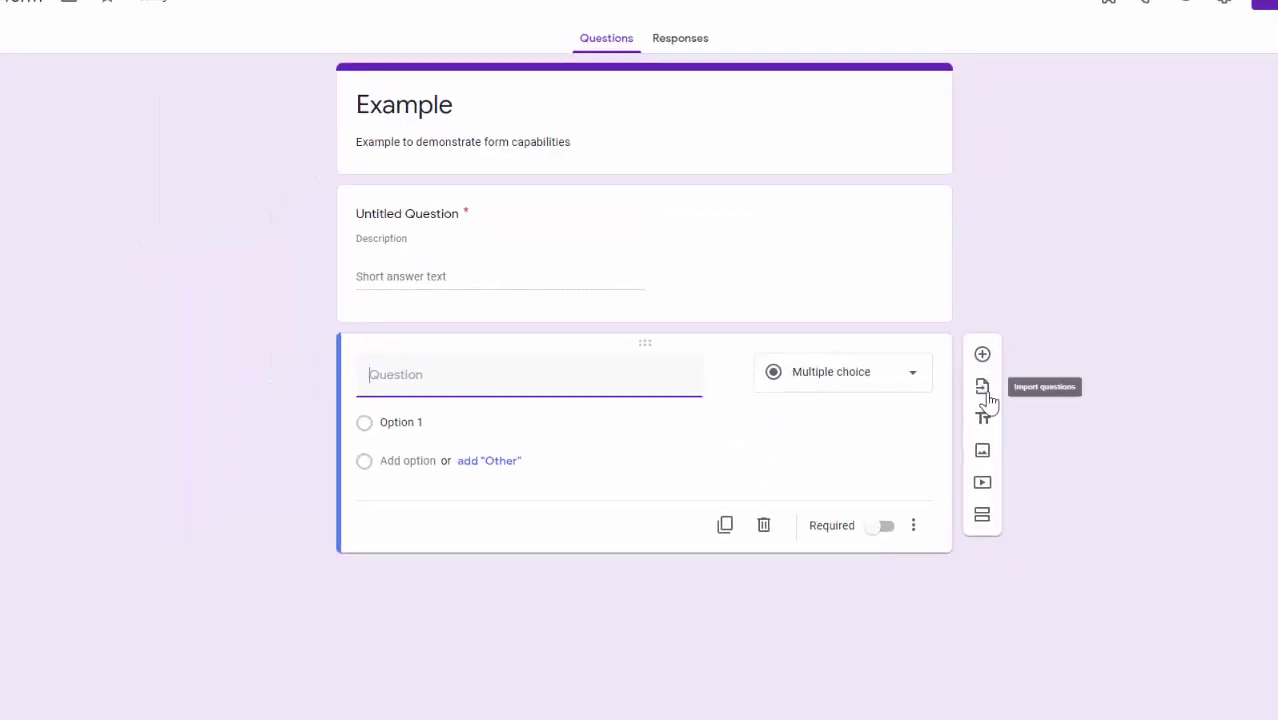
pyautogui.click(985, 392)
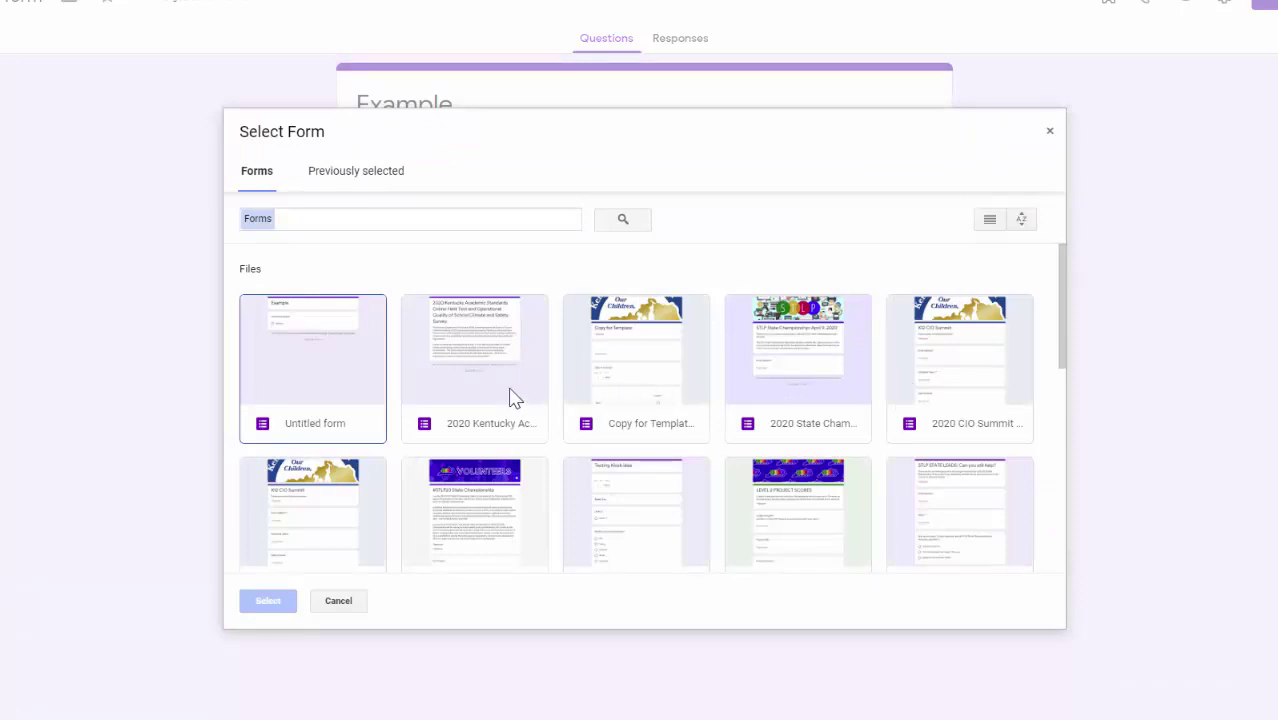
pyautogui.click(1049, 131)
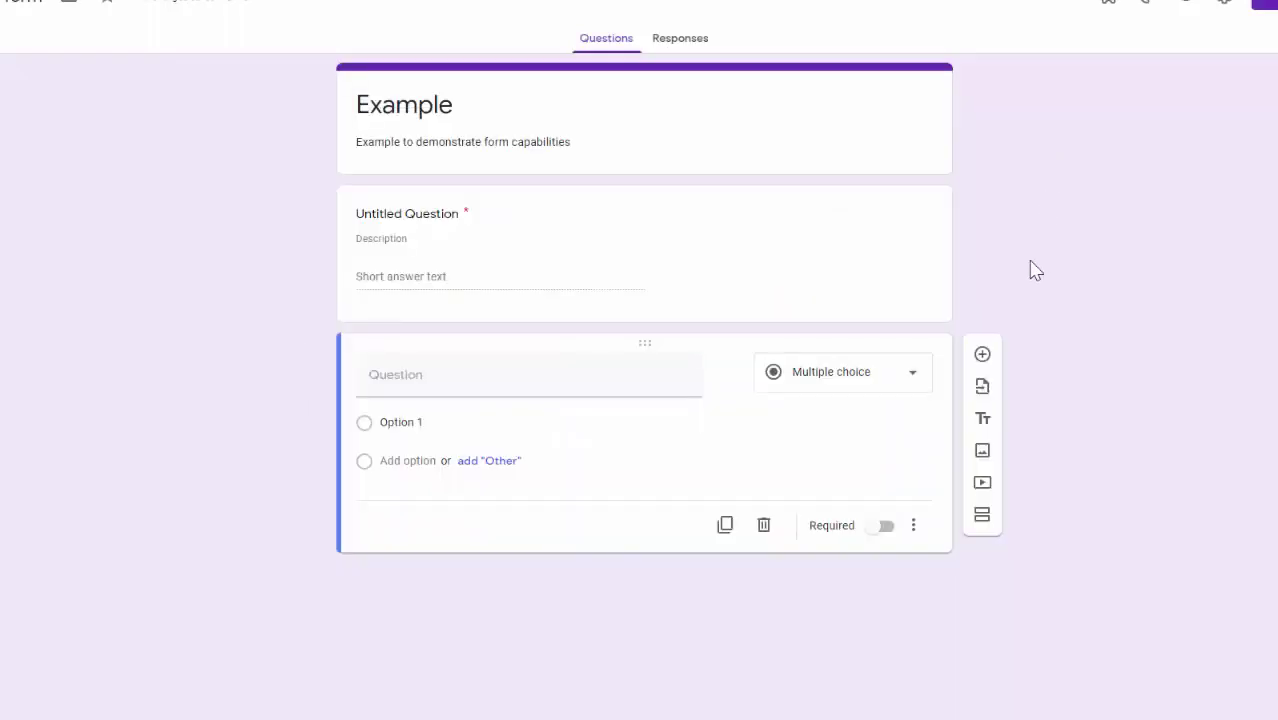
# - Add a title and description block below the multiple choice question, followed by a new section
pyautogui.click(981, 420)
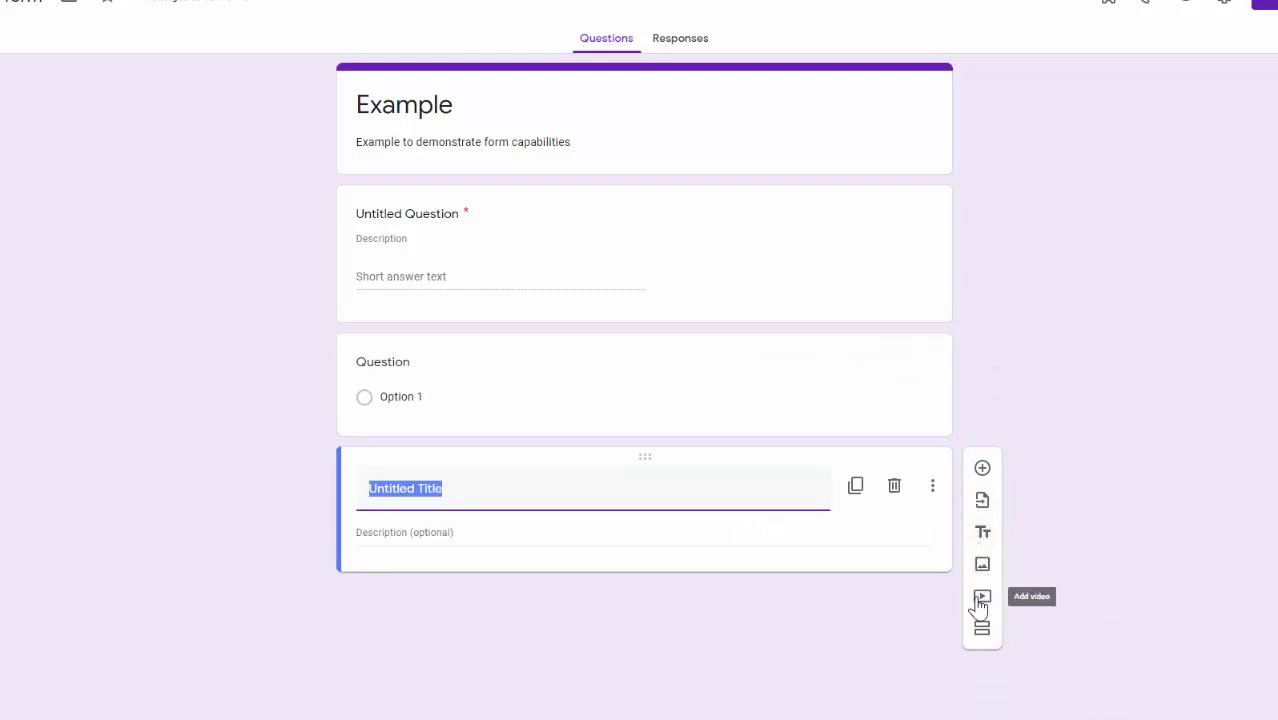
pyautogui.click(982, 628)
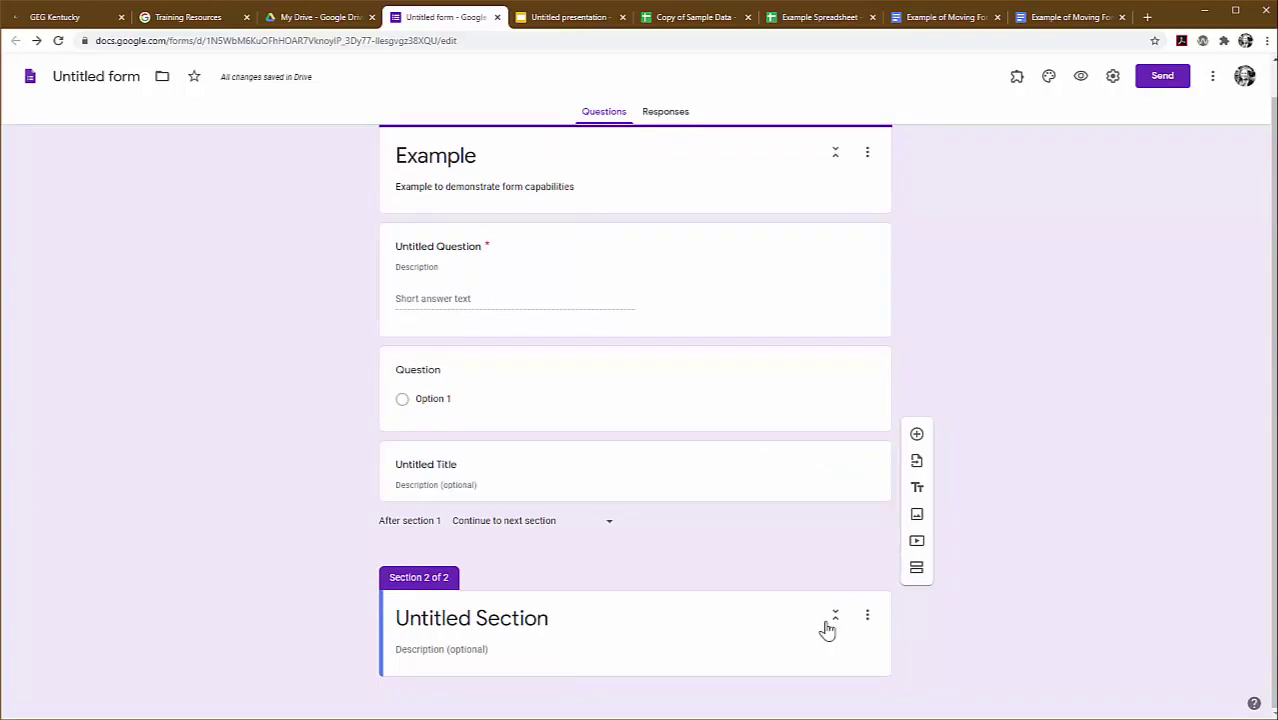
pyautogui.click(838, 672)
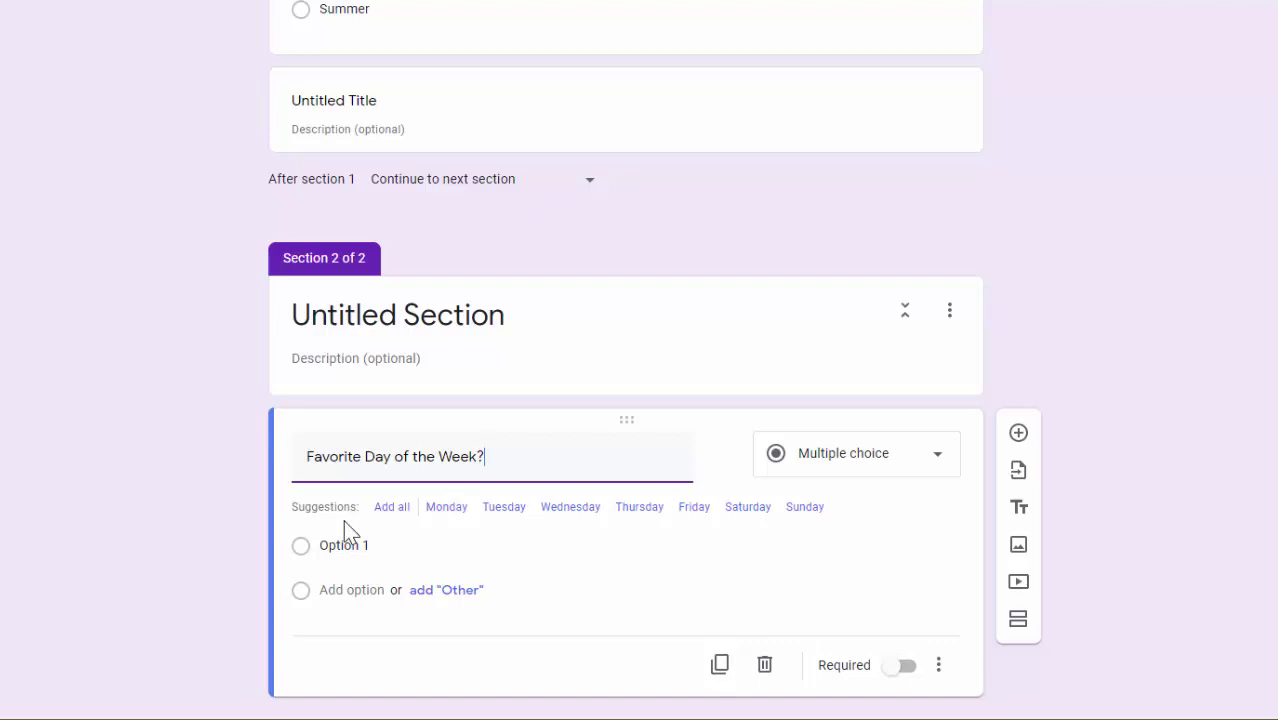
# - Give the "Favorite Day of the Week?" question the suggested options Monday to Saturday, removing Sunday, and title its section "Section 2"
pyautogui.click(440, 518)
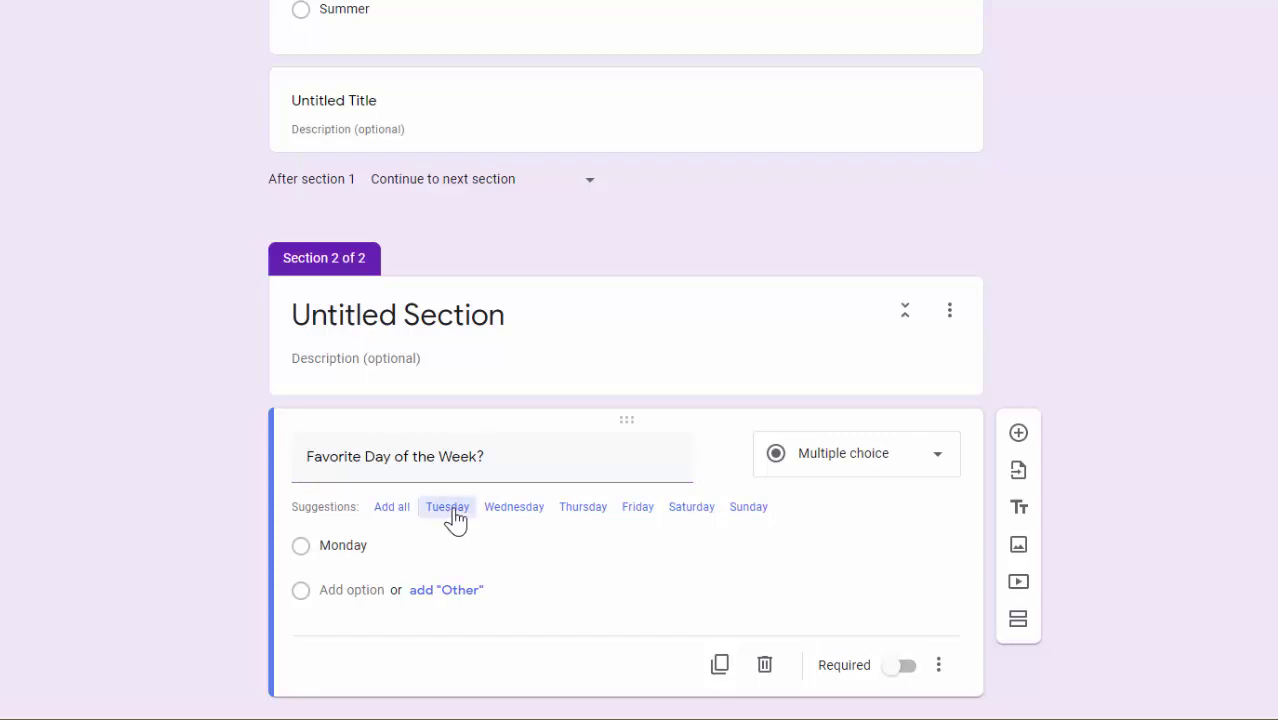
pyautogui.click(453, 518)
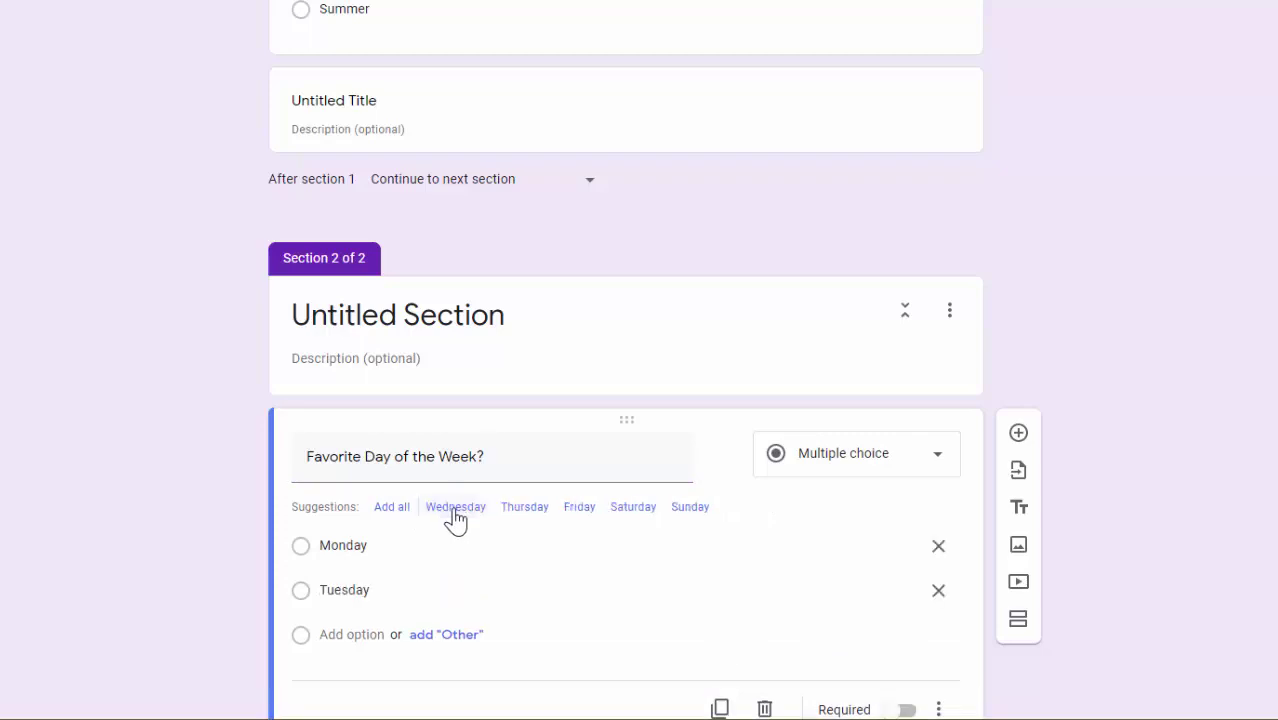
pyautogui.click(388, 512)
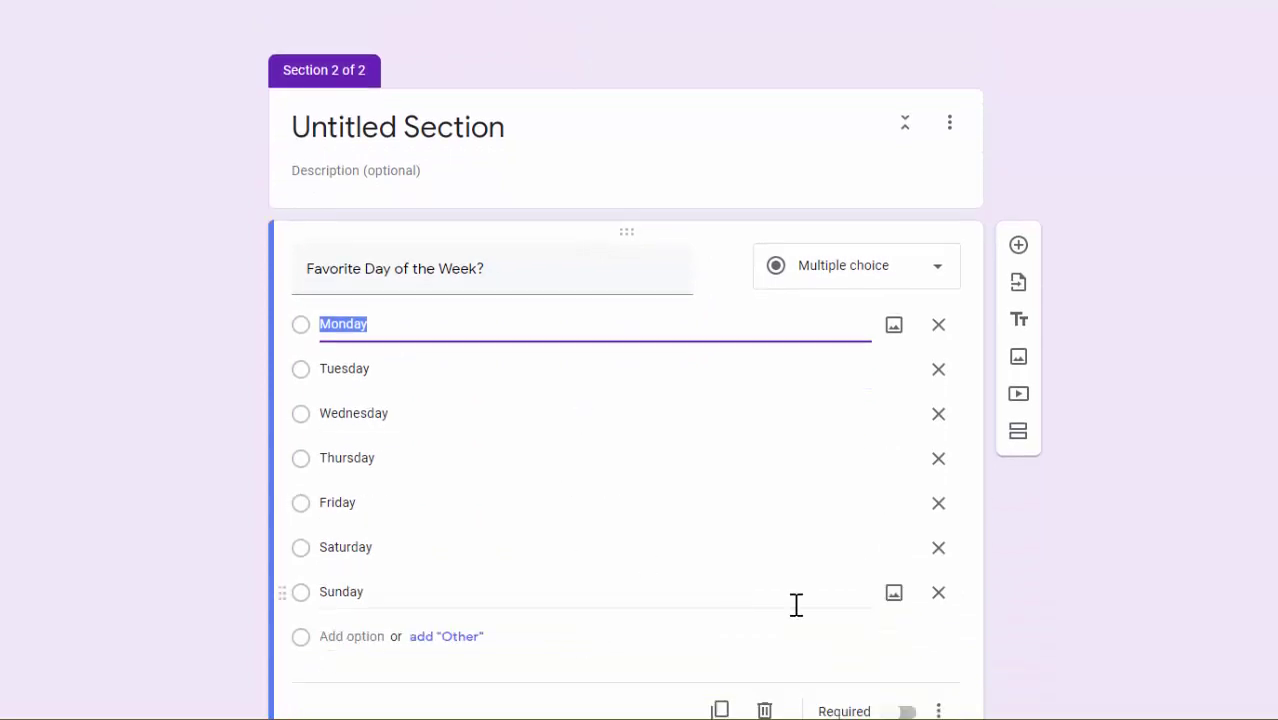
pyautogui.click(440, 591)
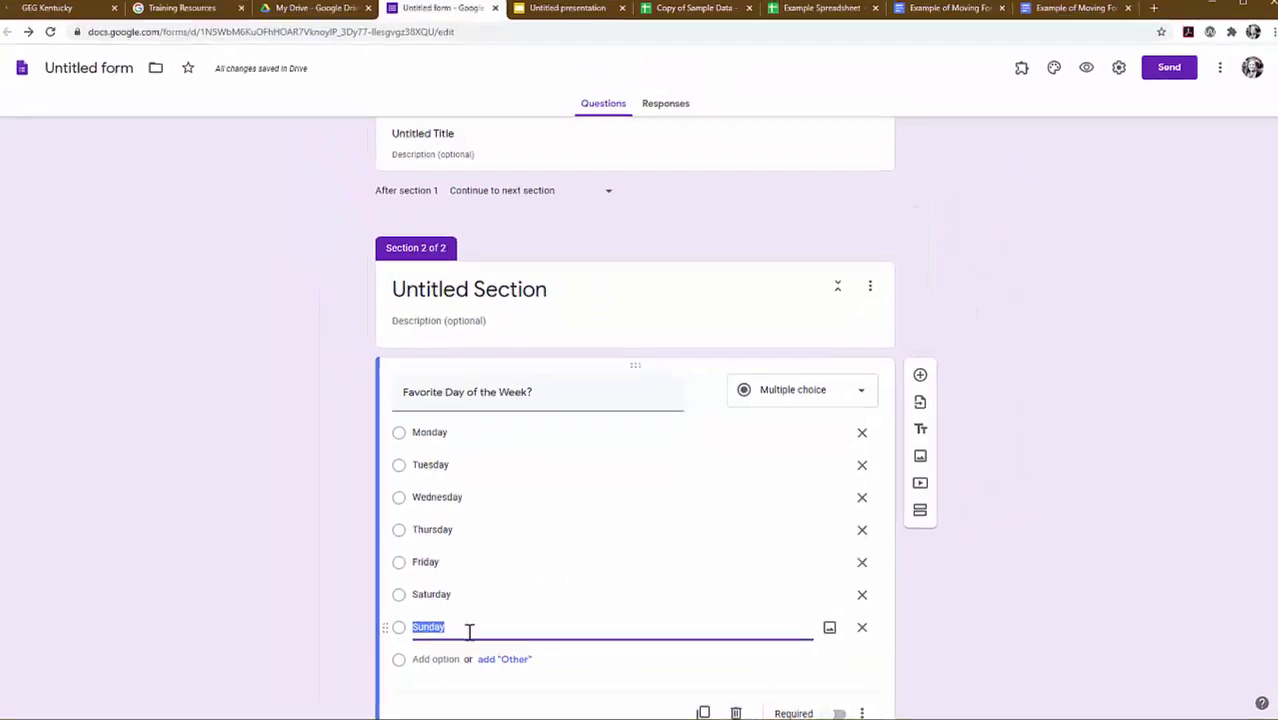
pyautogui.click(859, 629)
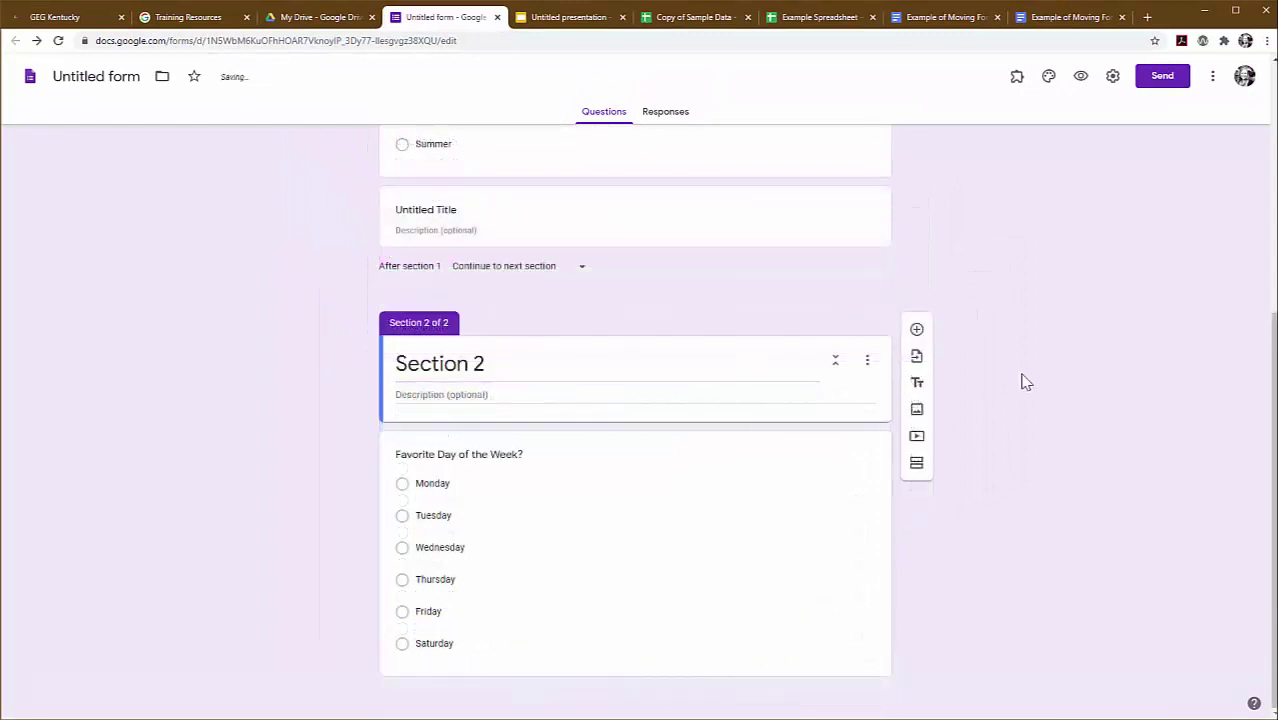
# - Preview the form and answer the first section with "Green" as favorite color and Christmas as favorite season
pyautogui.scroll(2, 1021, 380)
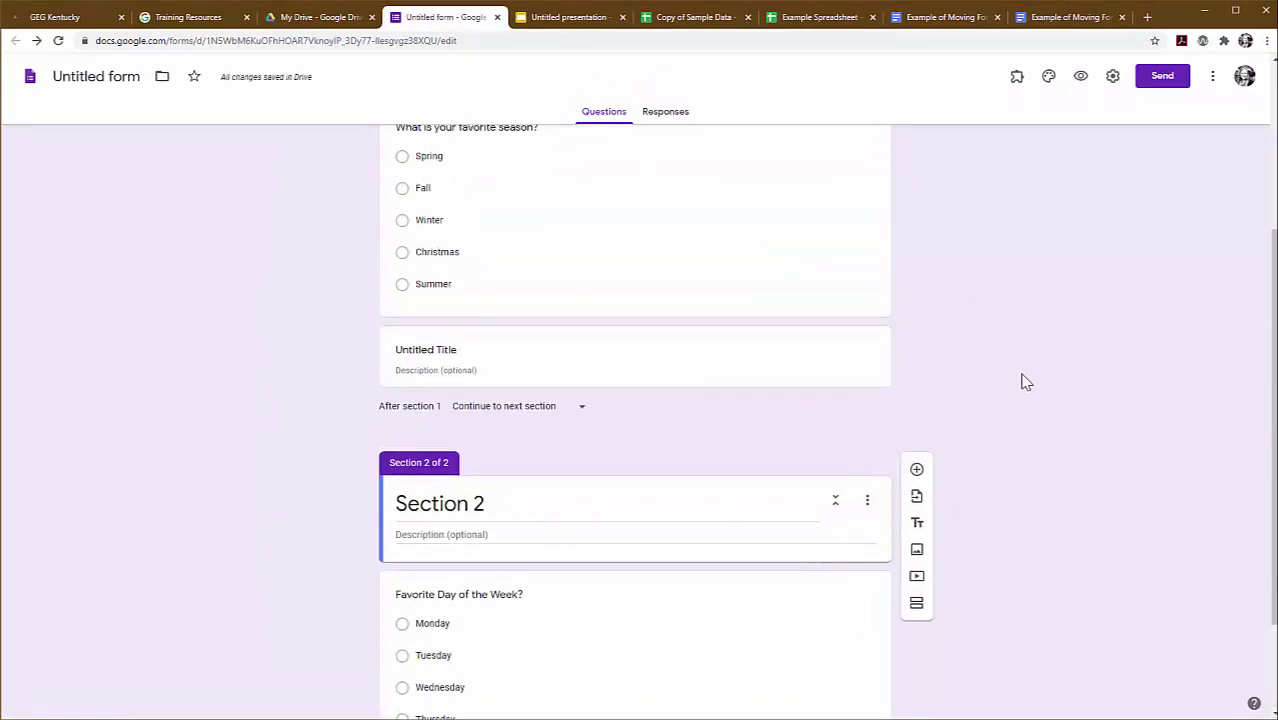
pyautogui.scroll(3, 1021, 380)
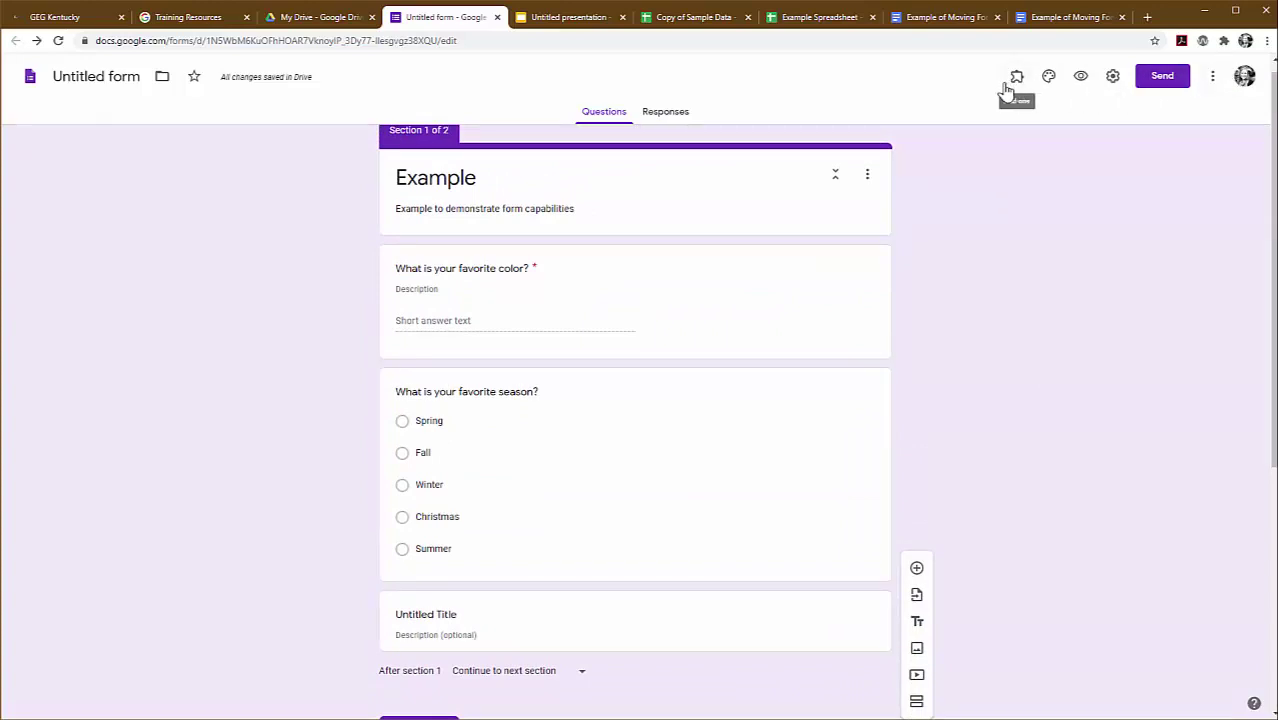
pyautogui.click(1081, 78)
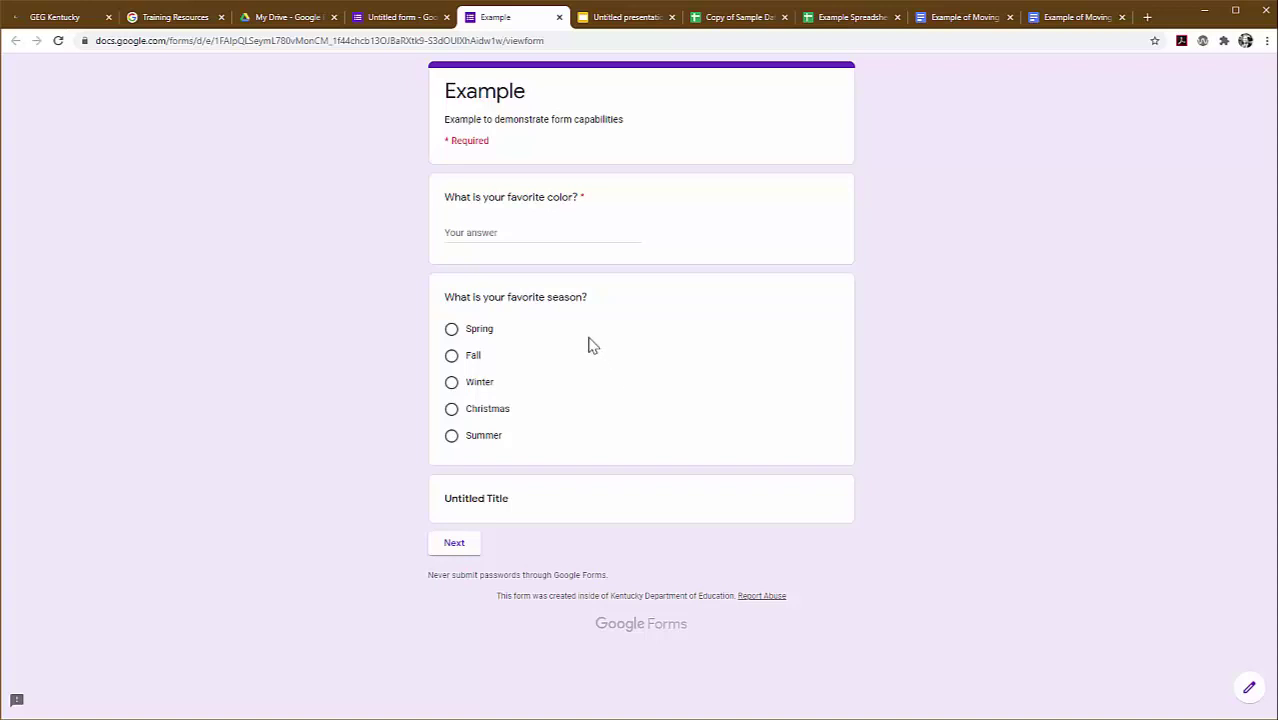
pyautogui.click(531, 234)
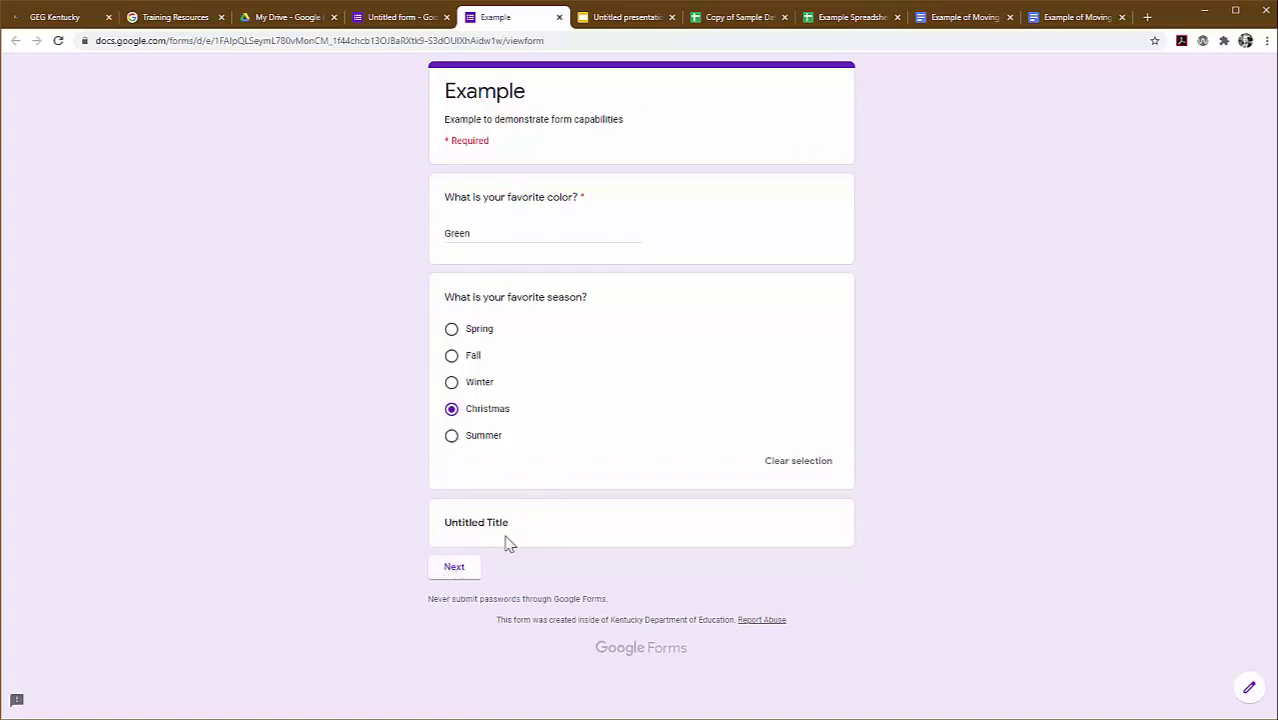
# - Continue to Section 2, choose Saturday as favorite day, submit the response and close the preview
pyautogui.click(447, 570)
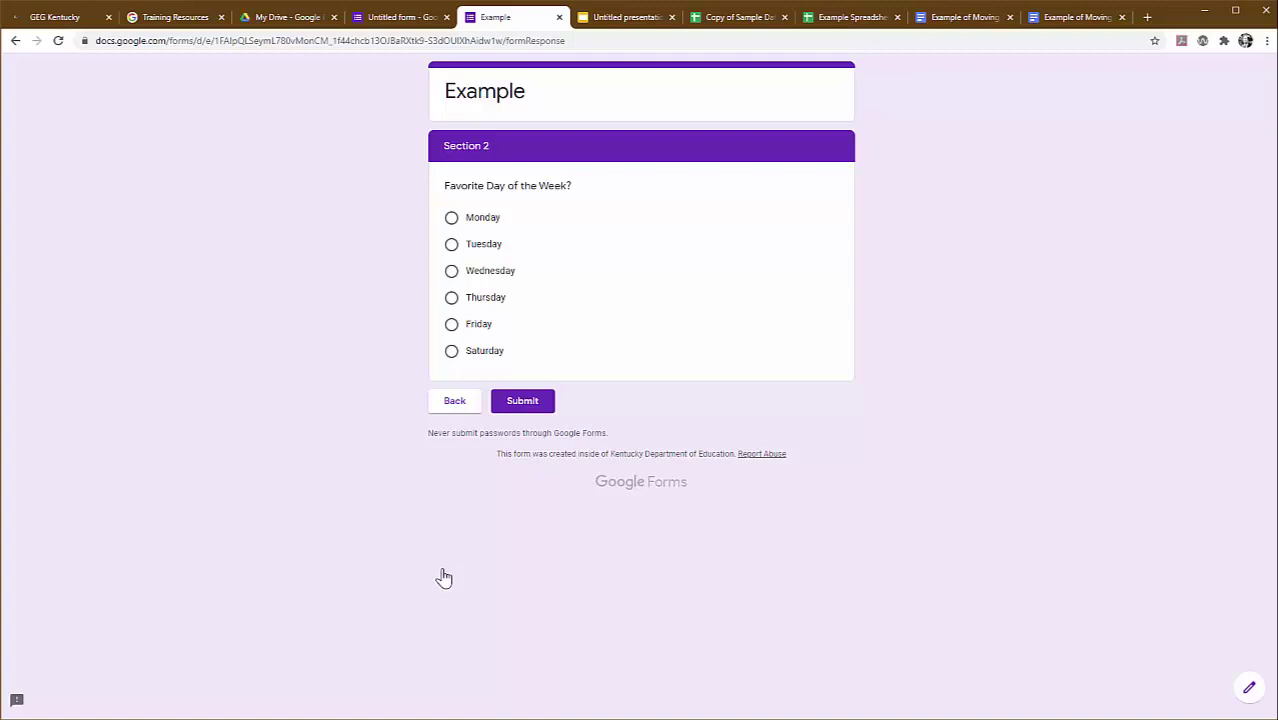
pyautogui.click(451, 352)
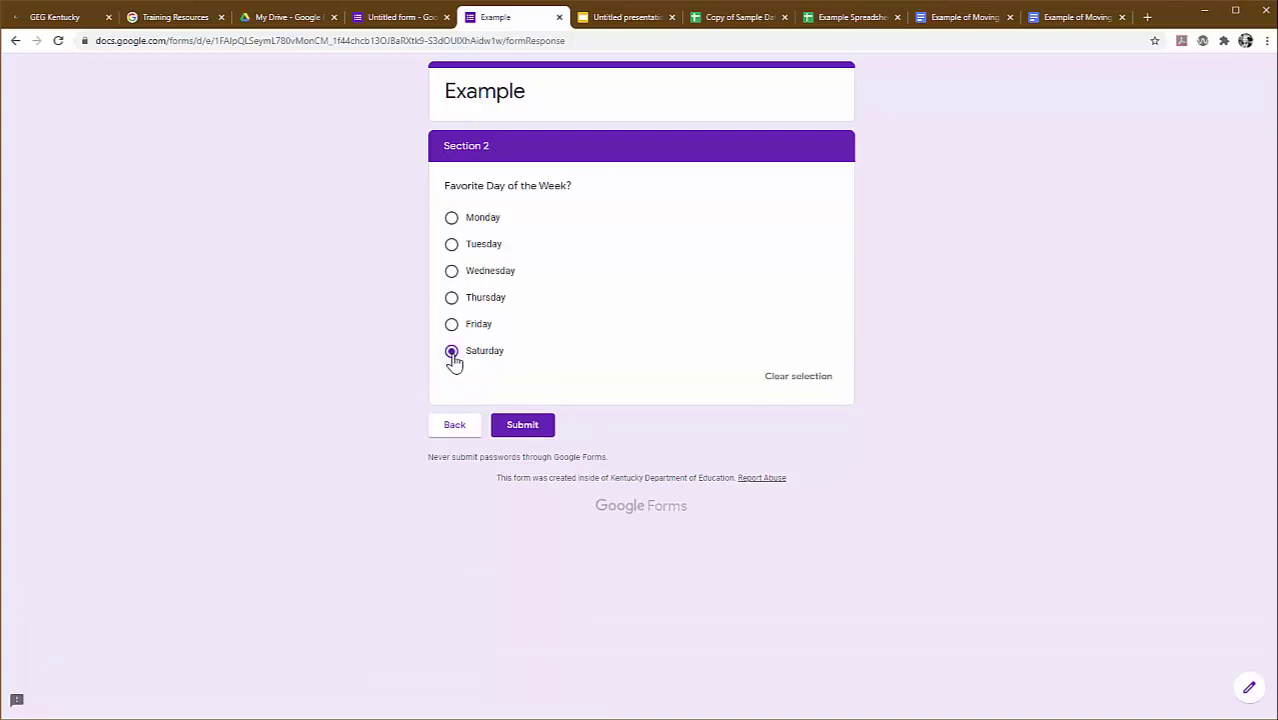
pyautogui.click(528, 430)
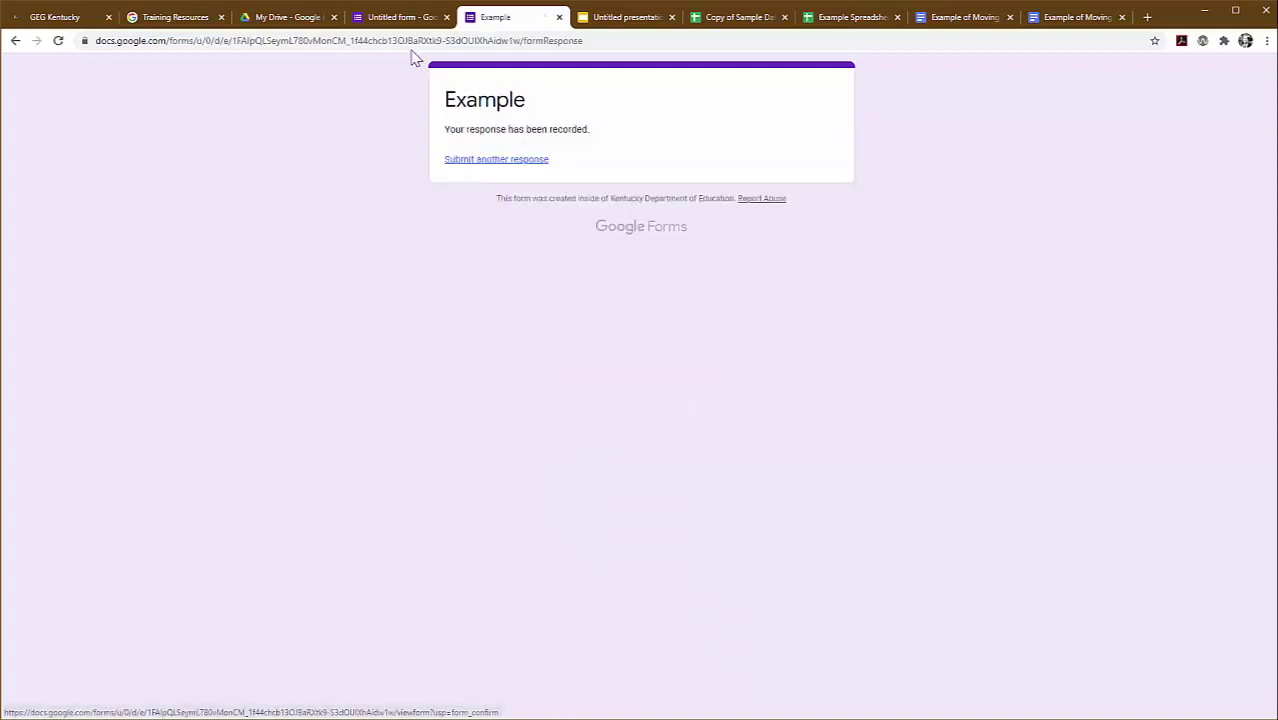
pyautogui.click(559, 18)
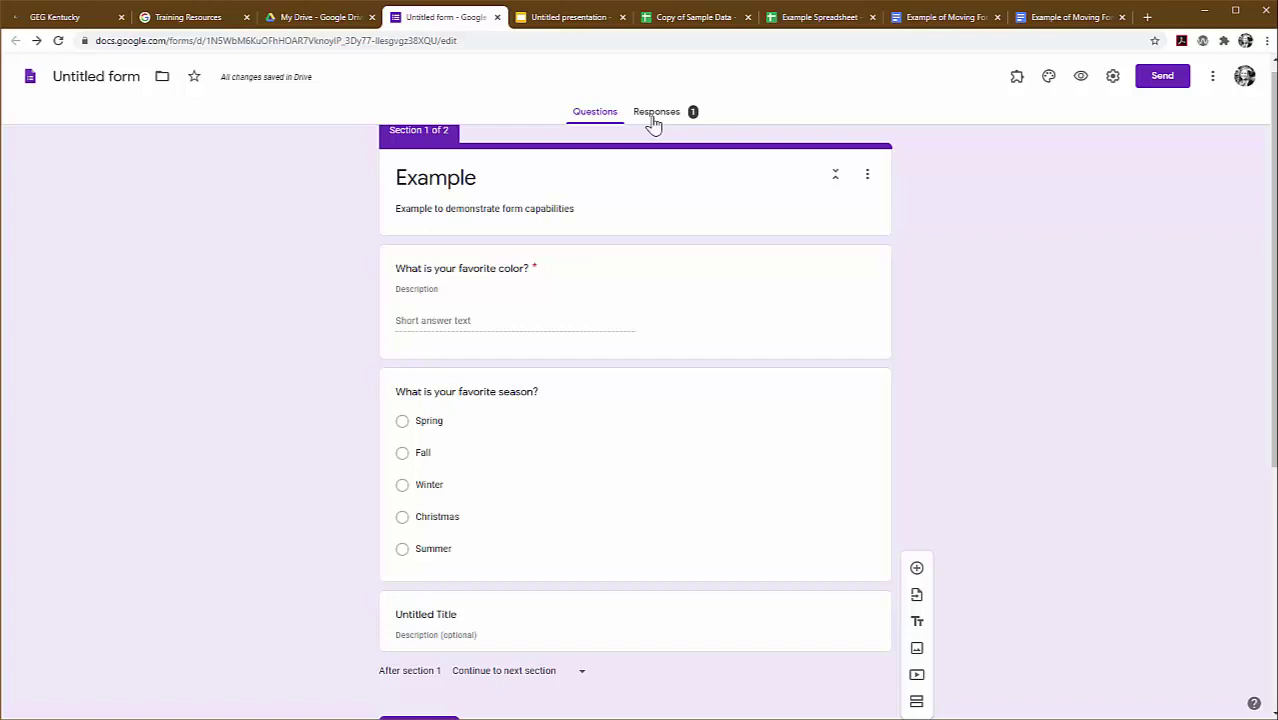
# - Review the form's collected responses in the Summary, Question and Individual views
pyautogui.scroll(1, 950, 360)
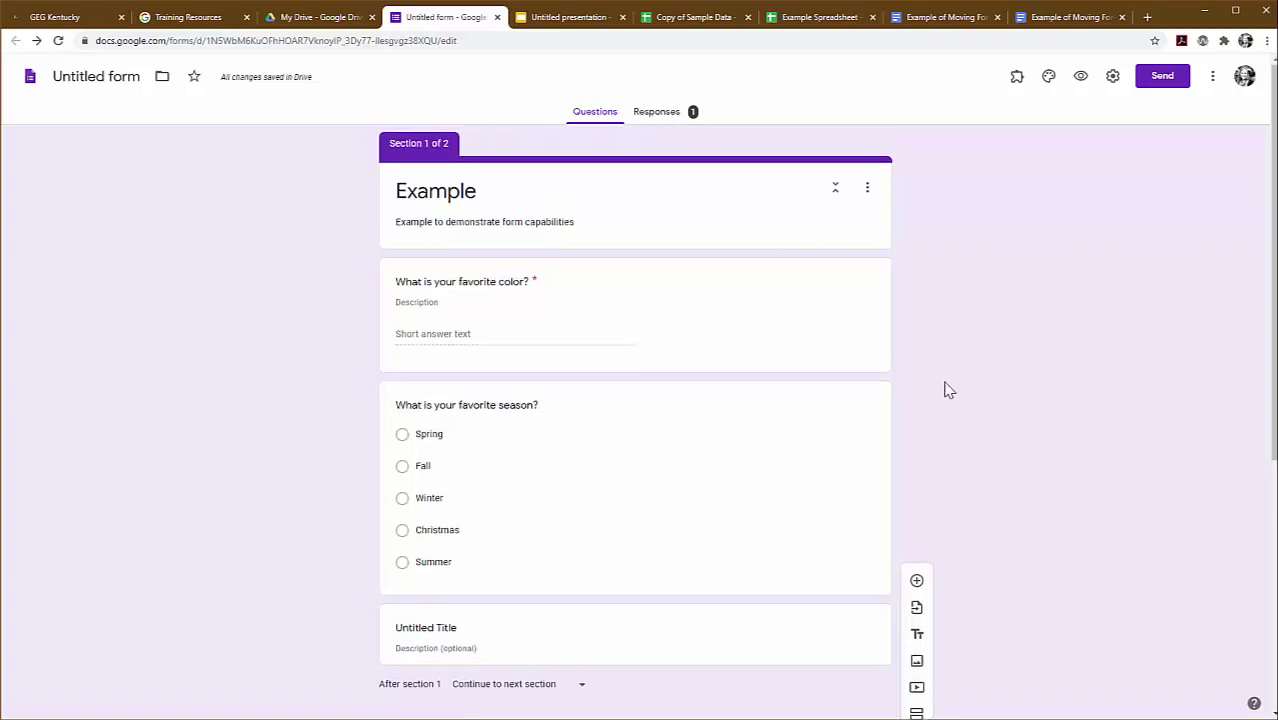
pyautogui.click(645, 116)
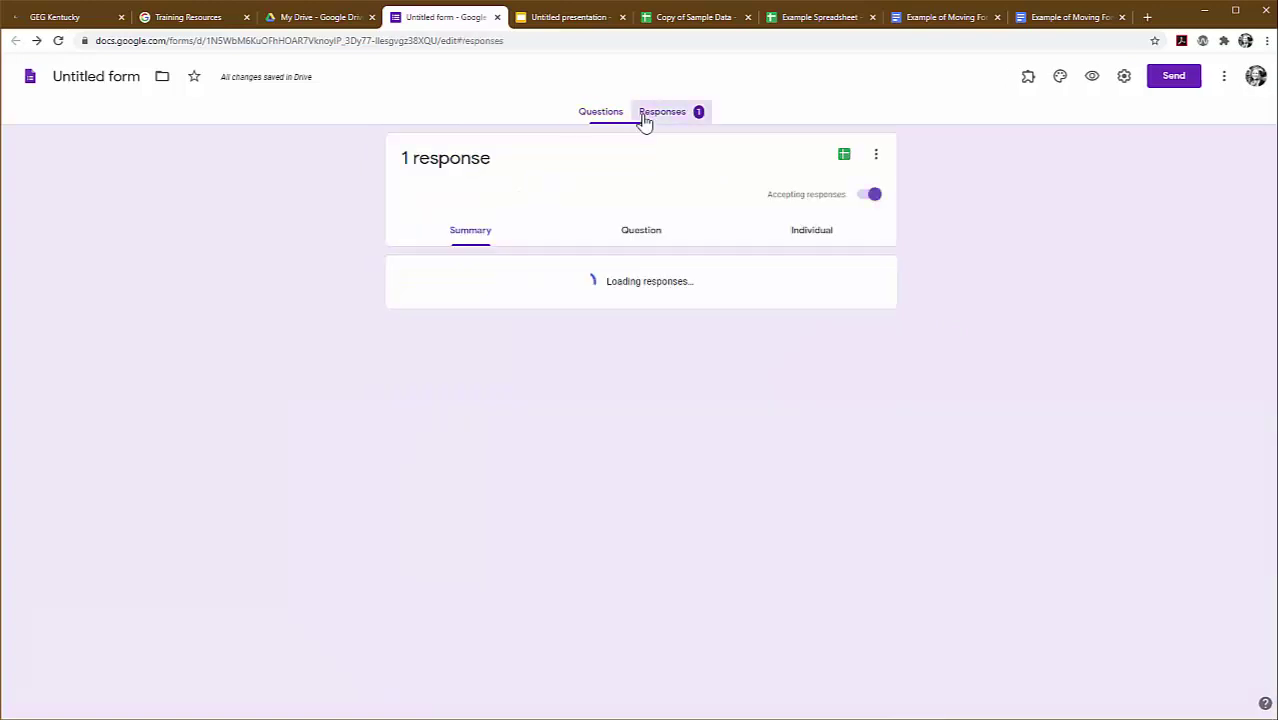
pyautogui.scroll(-1, 980, 607)
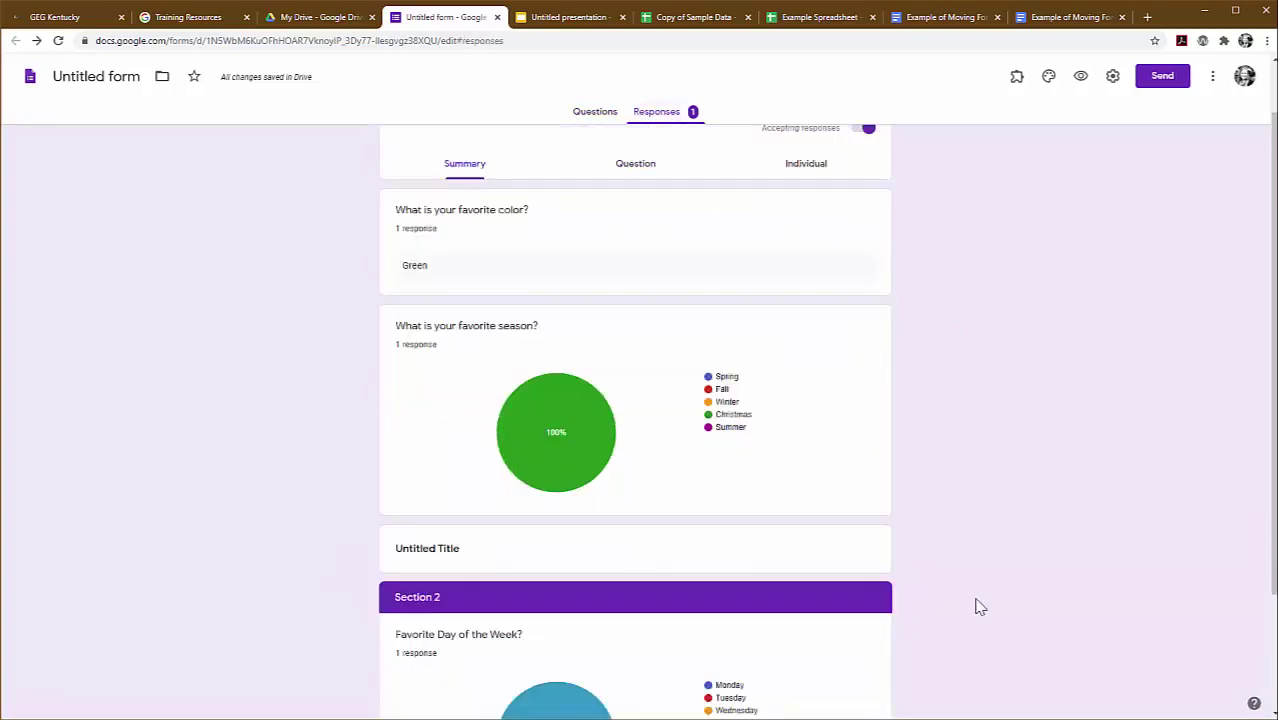
pyautogui.scroll(1, 980, 607)
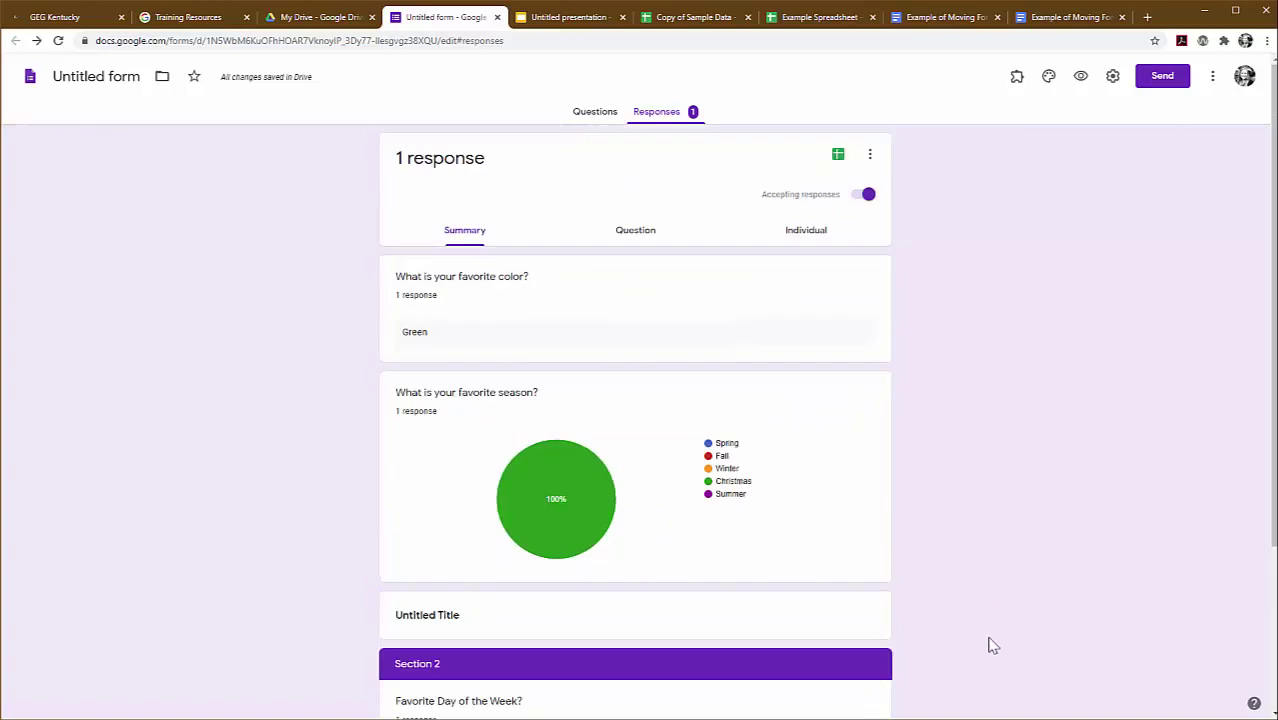
pyautogui.click(616, 232)
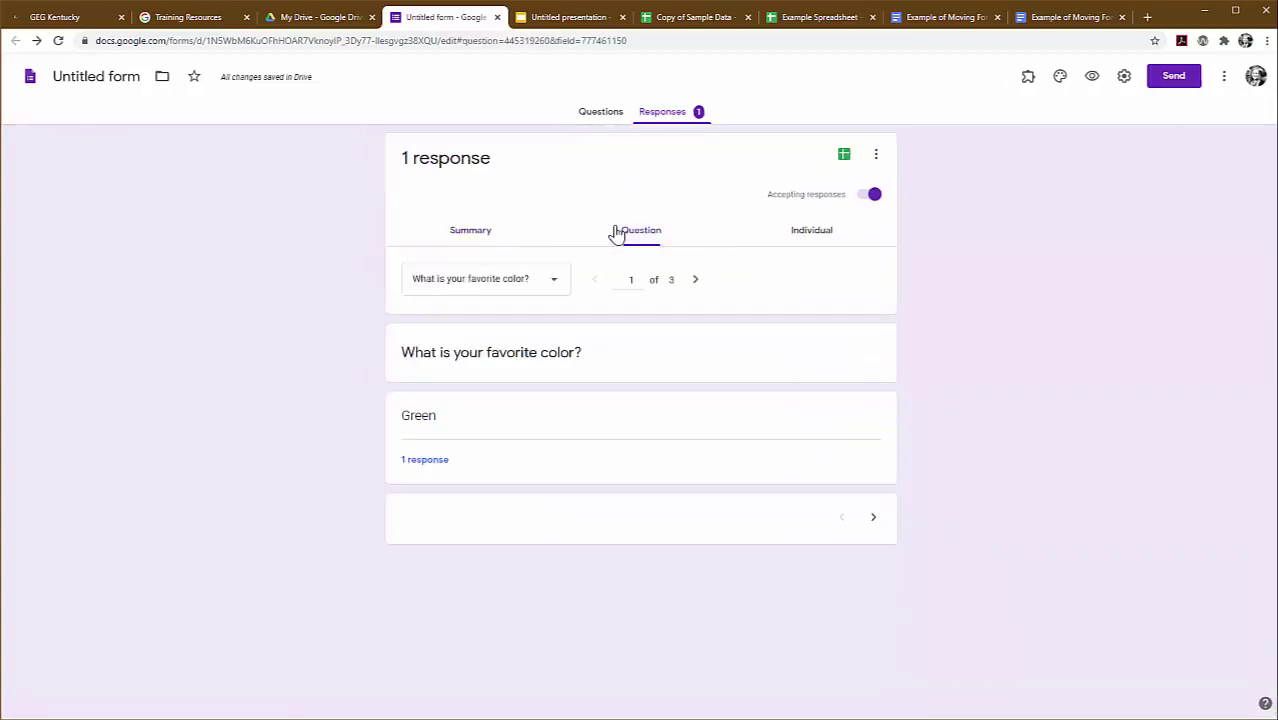
pyautogui.click(810, 234)
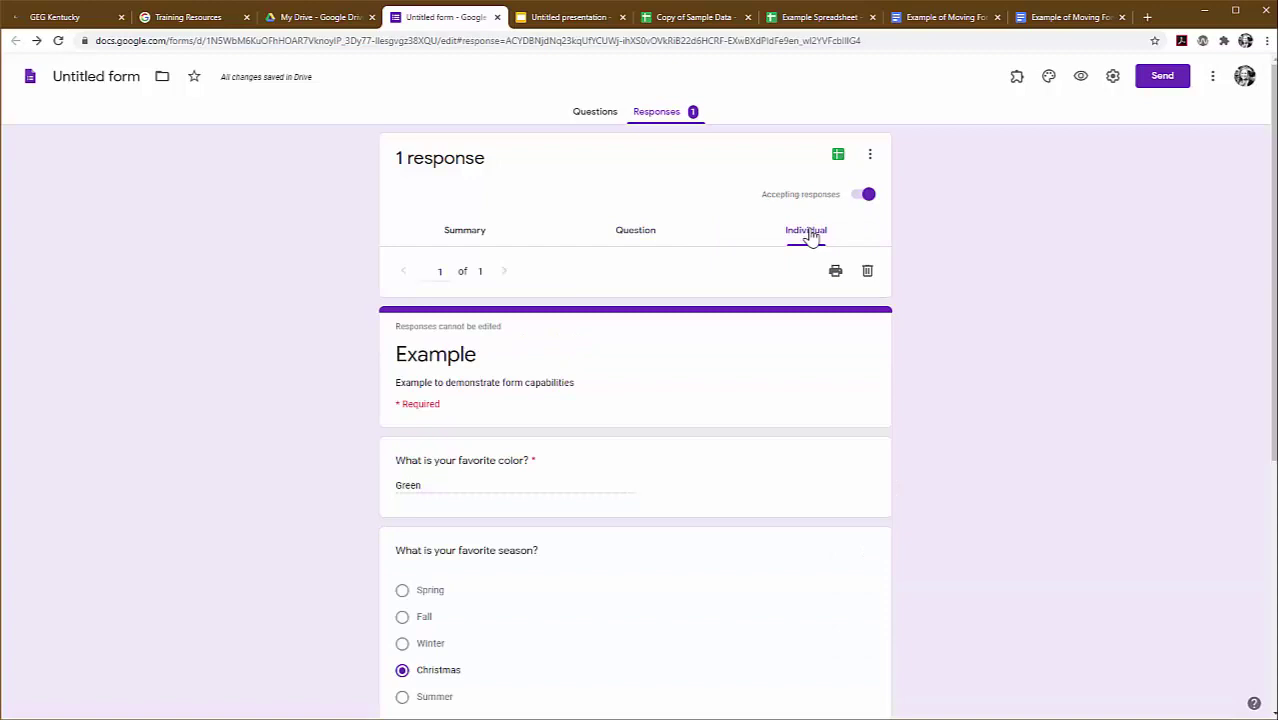
pyautogui.scroll(-1, 925, 612)
pyautogui.scroll(-2, 930, 615)
pyautogui.scroll(3, 930, 615)
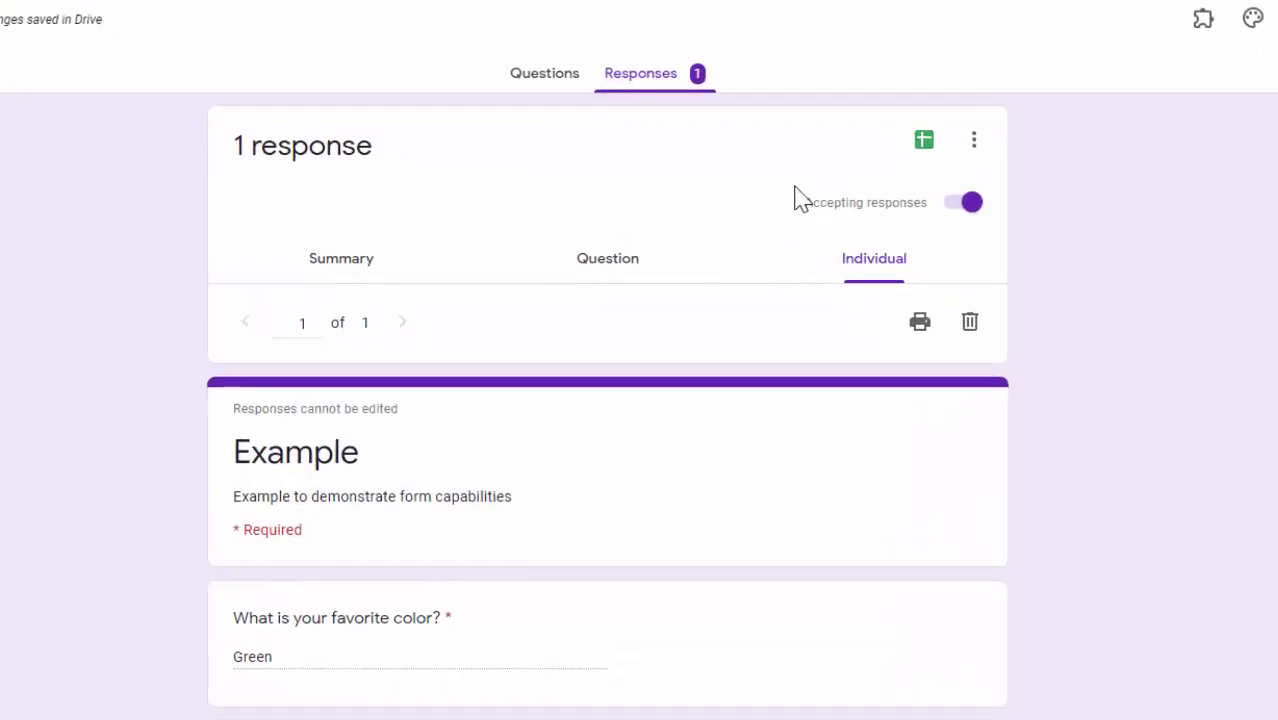
# - Link the form's responses to an existing spreadsheet, choosing Example Spreadsheet as the destination
pyautogui.click(925, 145)
pyautogui.click(607, 128)
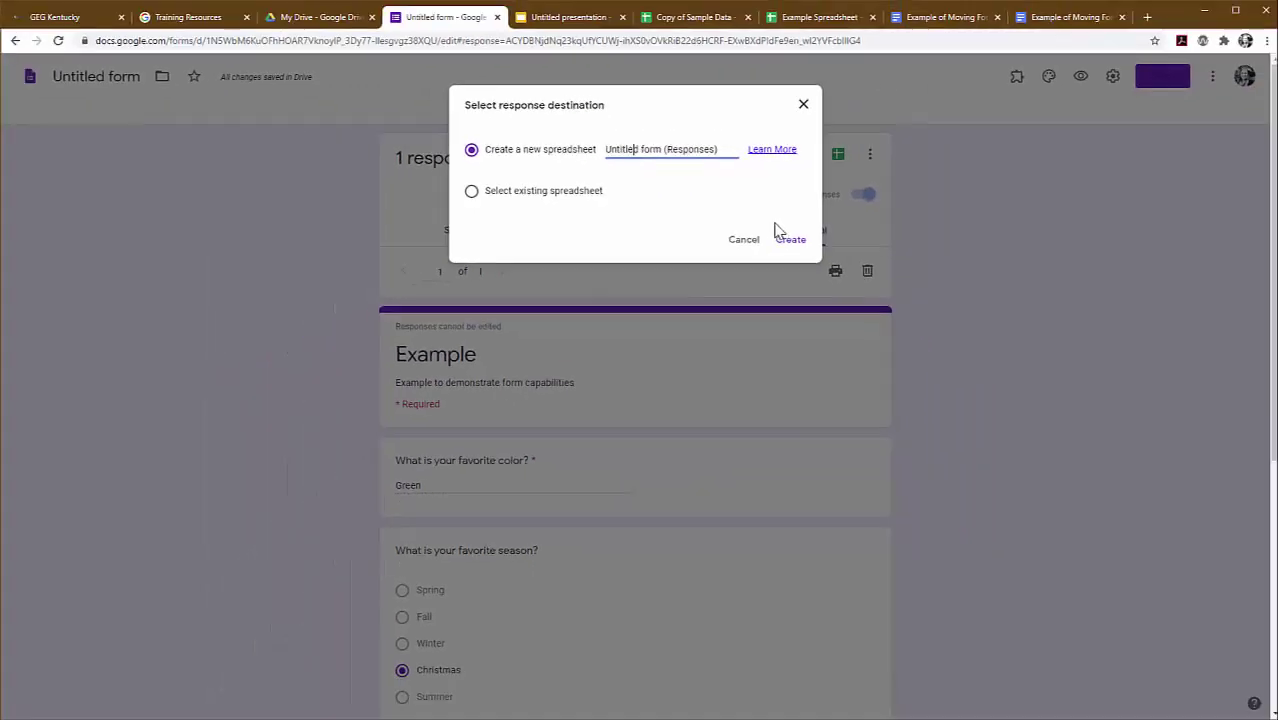
pyautogui.click(473, 195)
pyautogui.click(783, 243)
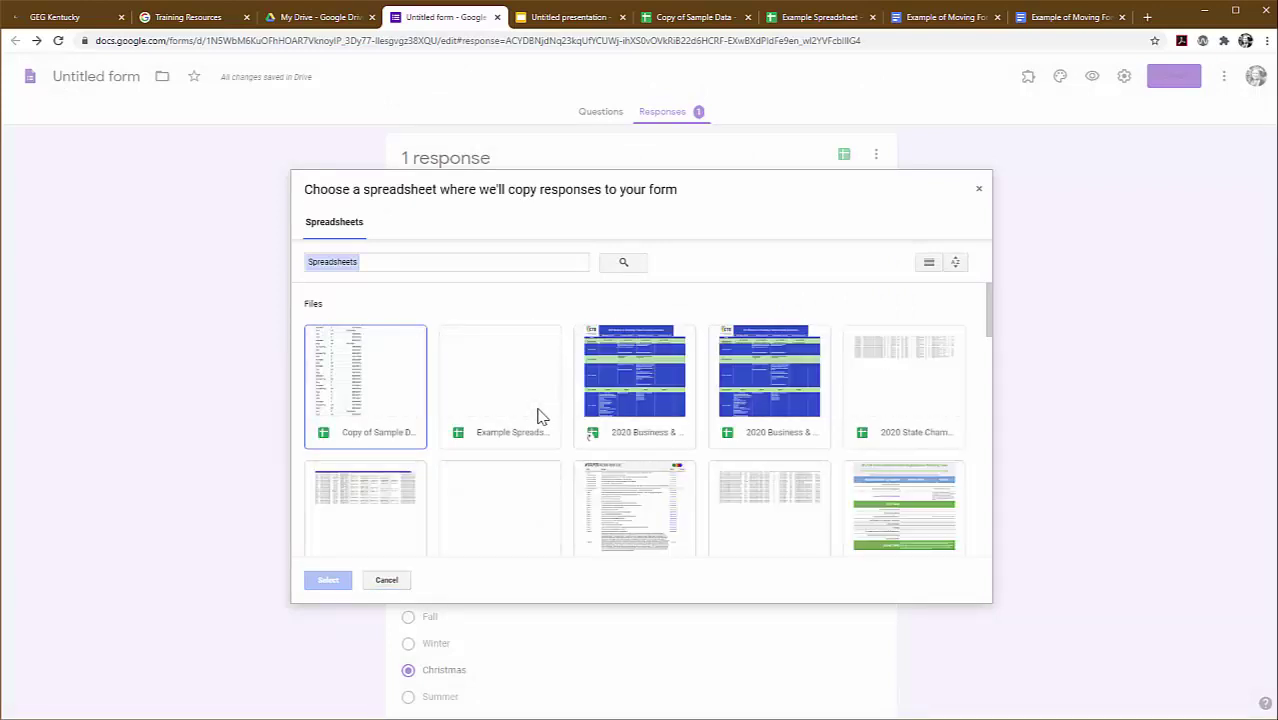
pyautogui.click(537, 415)
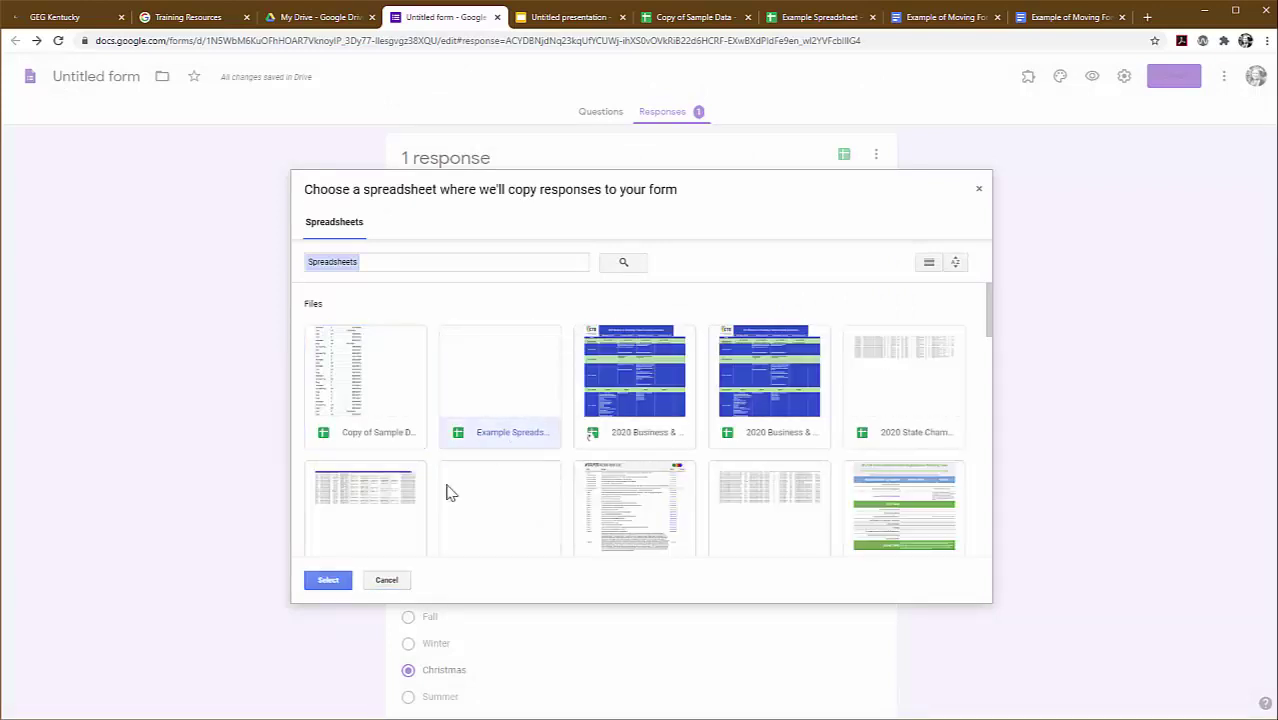
pyautogui.click(328, 580)
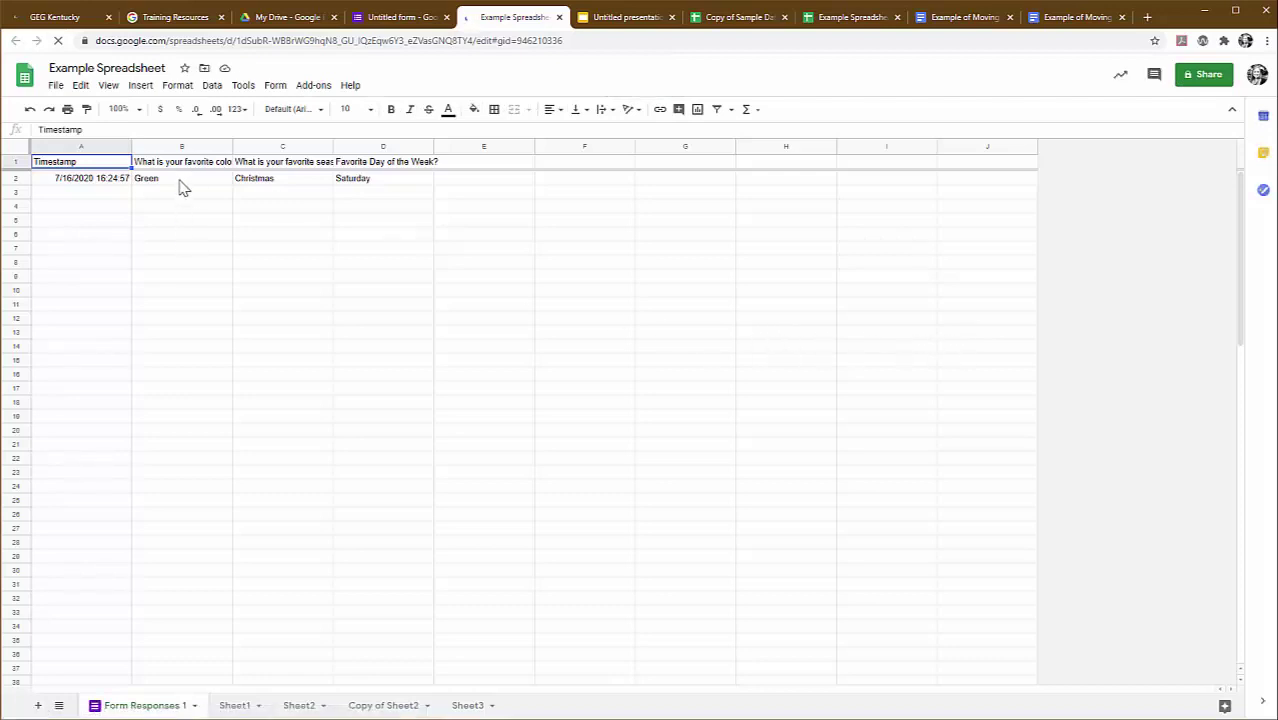
# - Examine the question columns and timestamp on the Form Responses 1 sheet, and return to the form
pyautogui.click(177, 148)
pyautogui.click(252, 148)
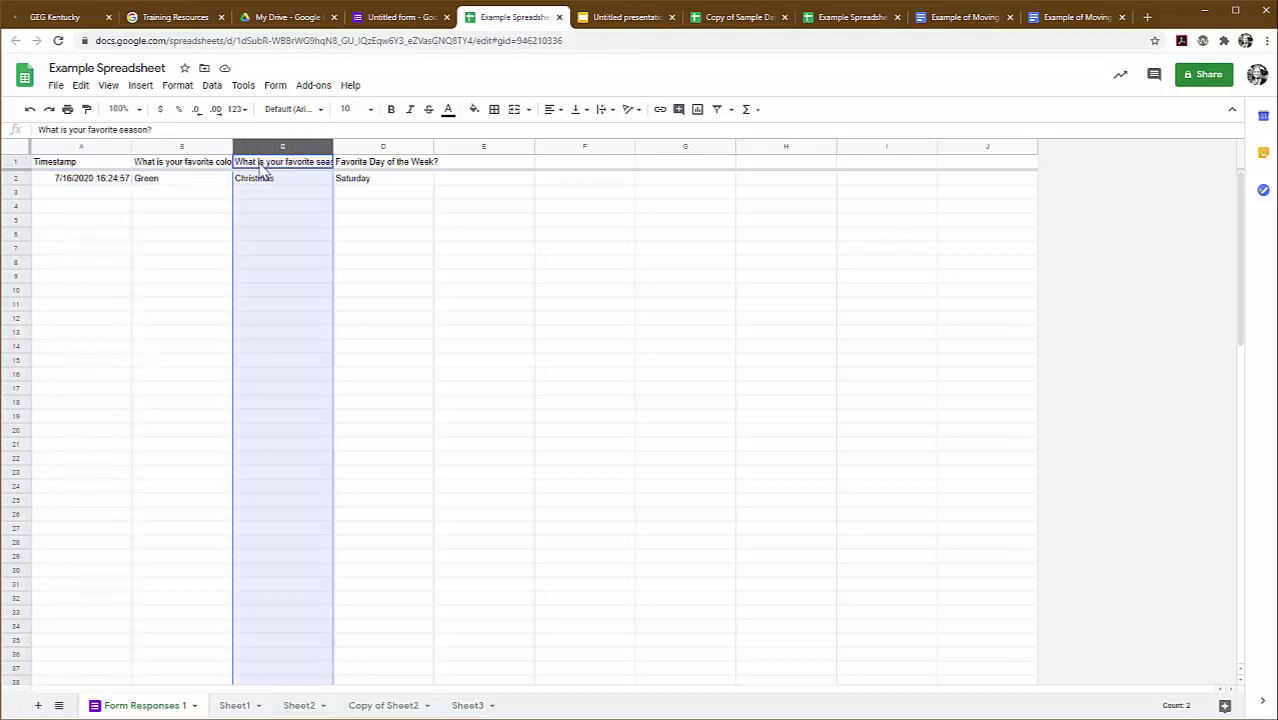
pyautogui.click(80, 192)
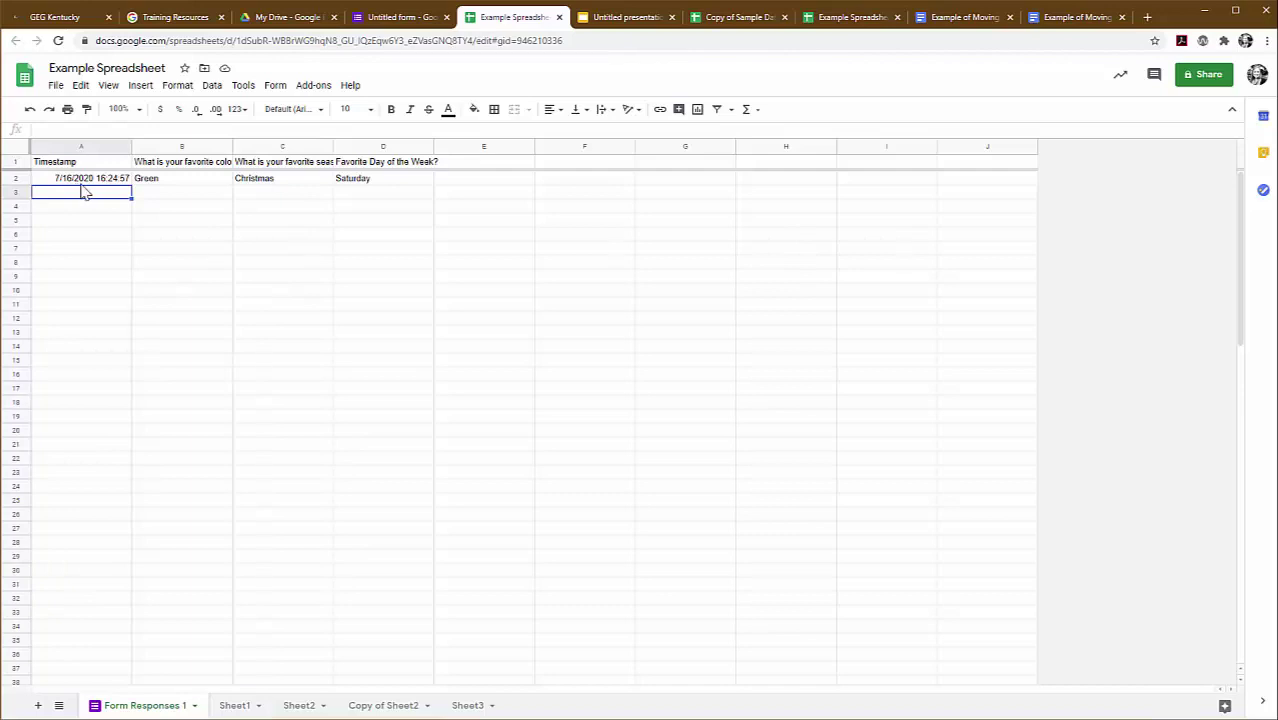
pyautogui.click(395, 17)
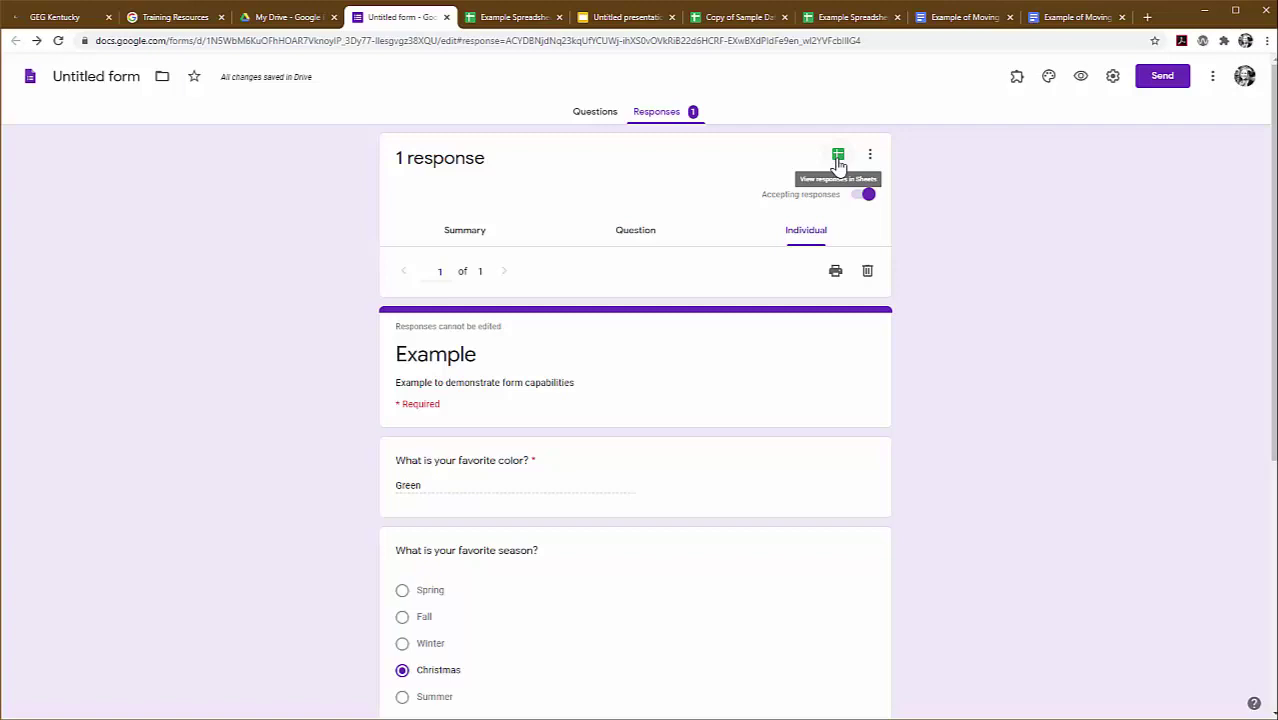
# - Show the theme options, and turn on email address collection with response receipts in the form's general settings
pyautogui.click(1049, 80)
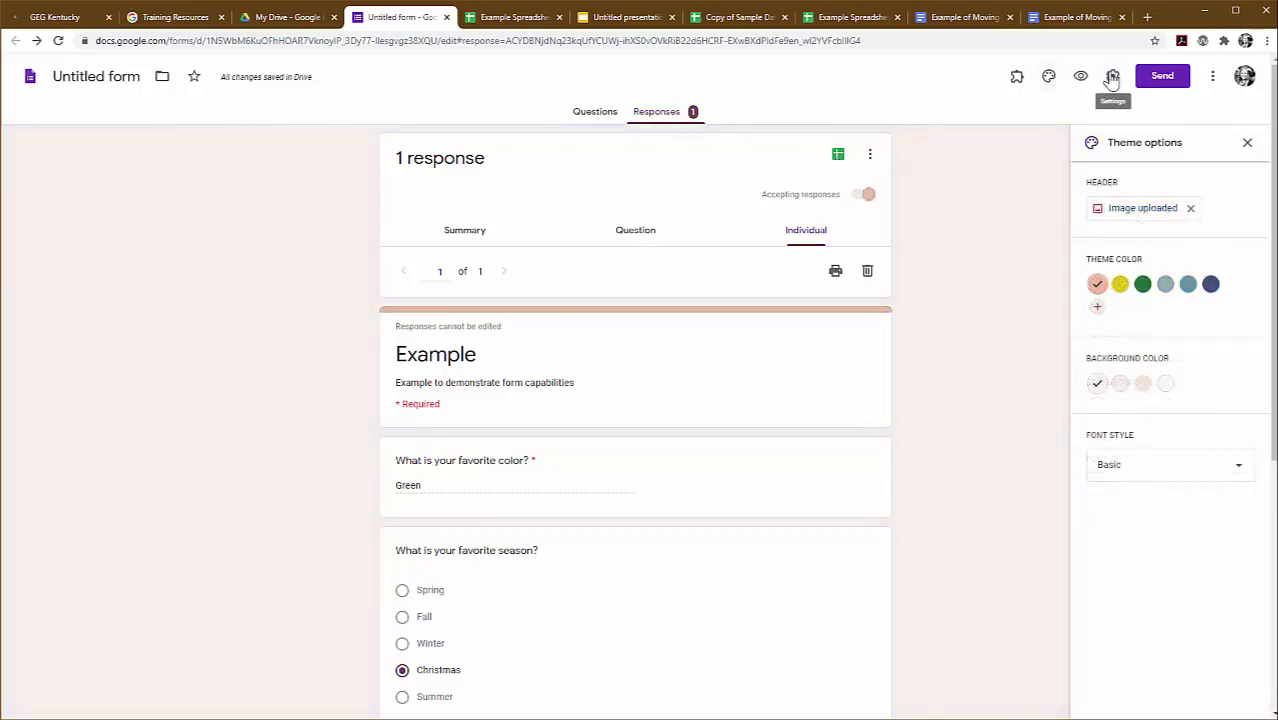
pyautogui.click(1113, 77)
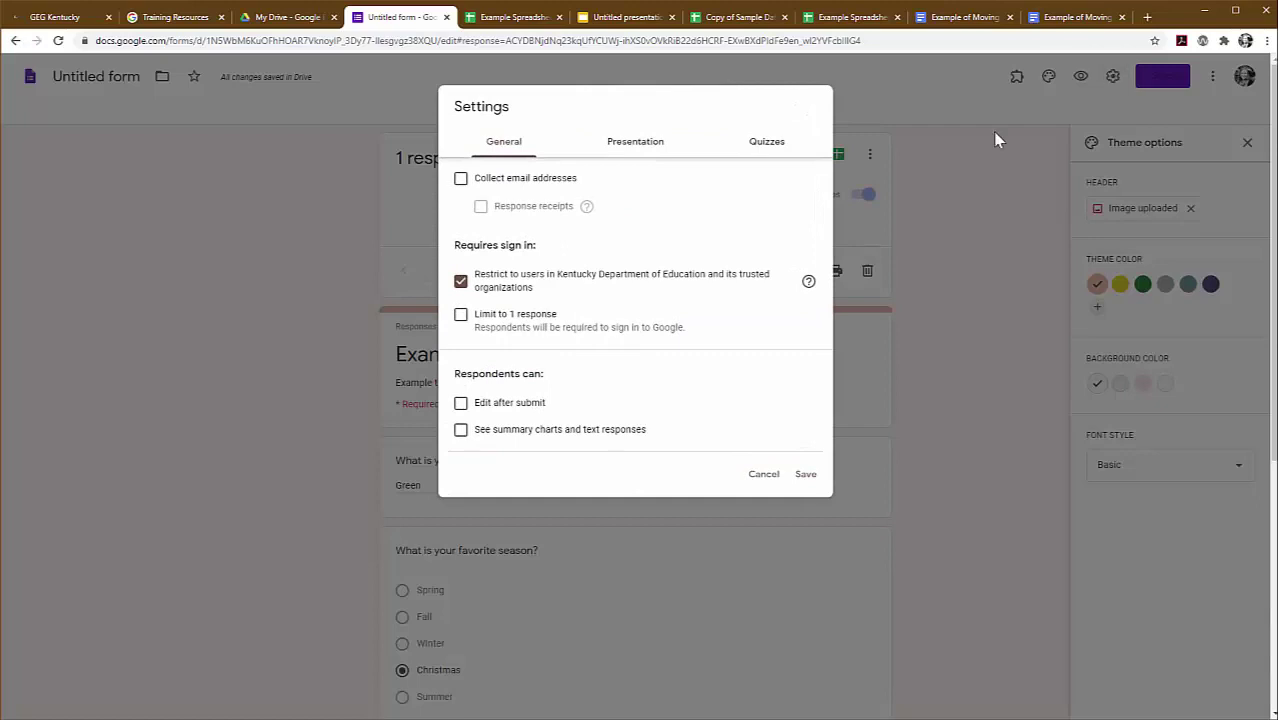
pyautogui.click(461, 180)
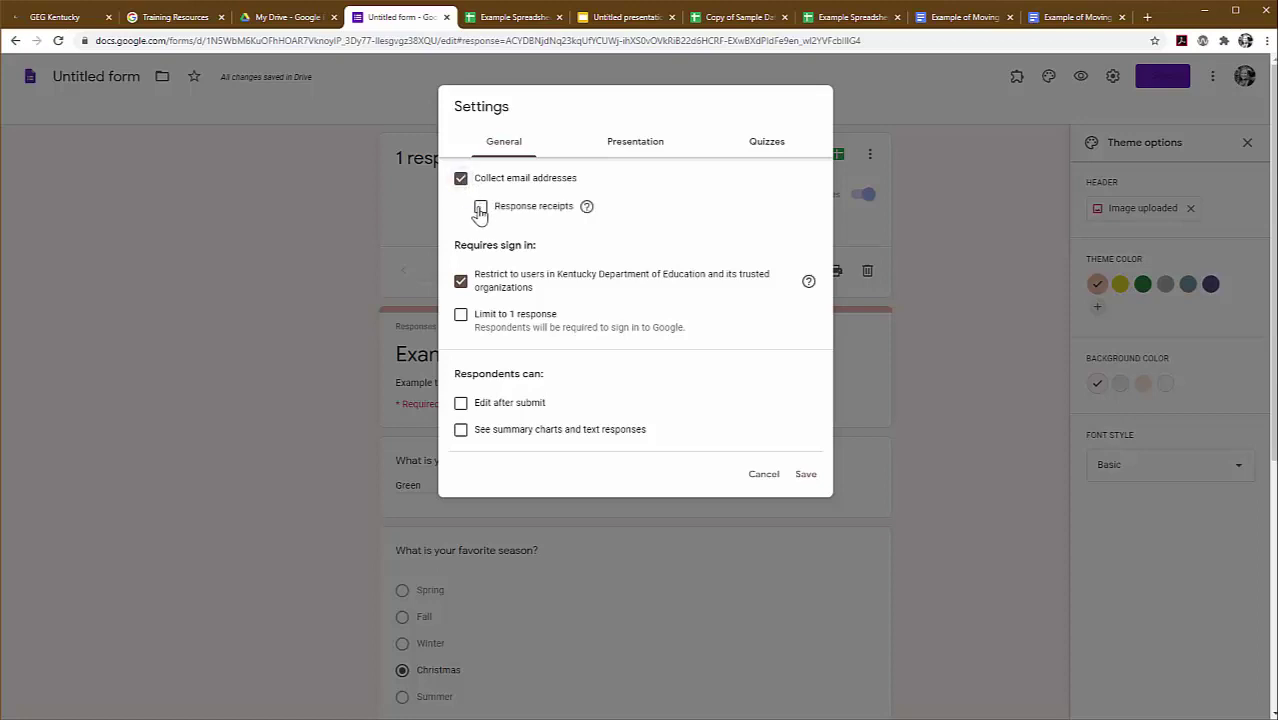
pyautogui.click(480, 208)
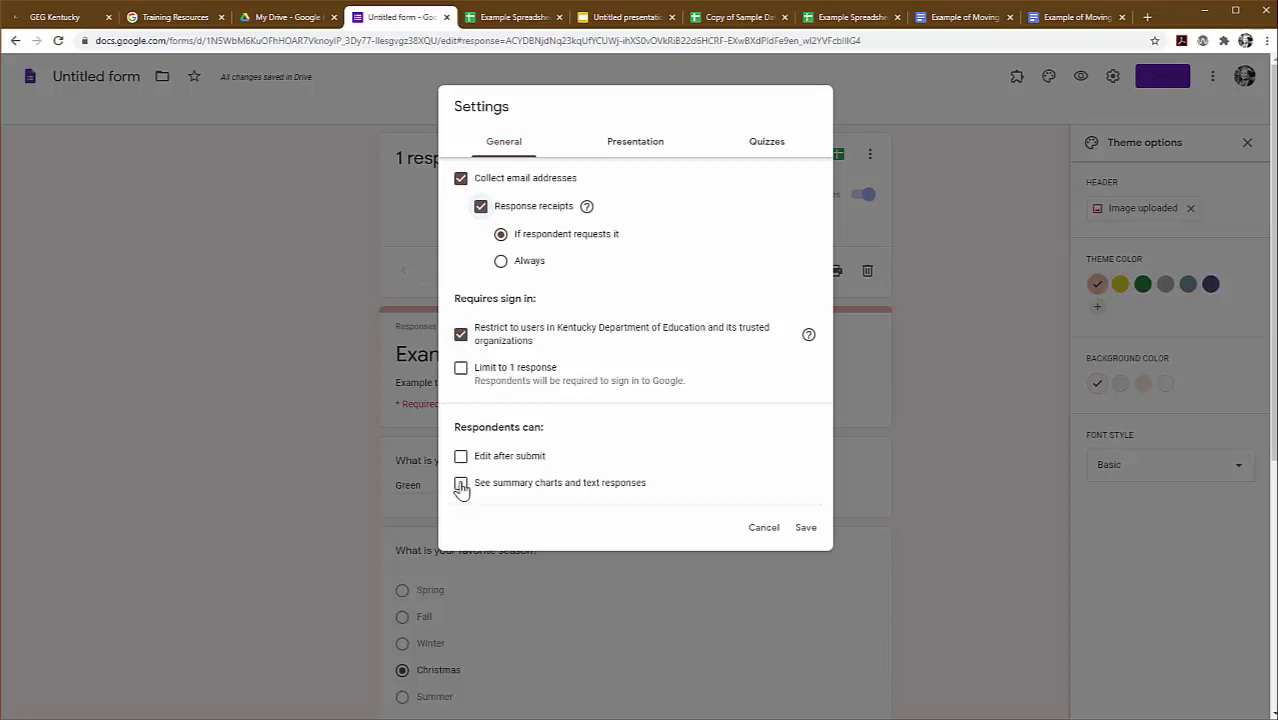
# - Turn on the progress bar and shuffled question order in the form's presentation settings
pyautogui.click(627, 152)
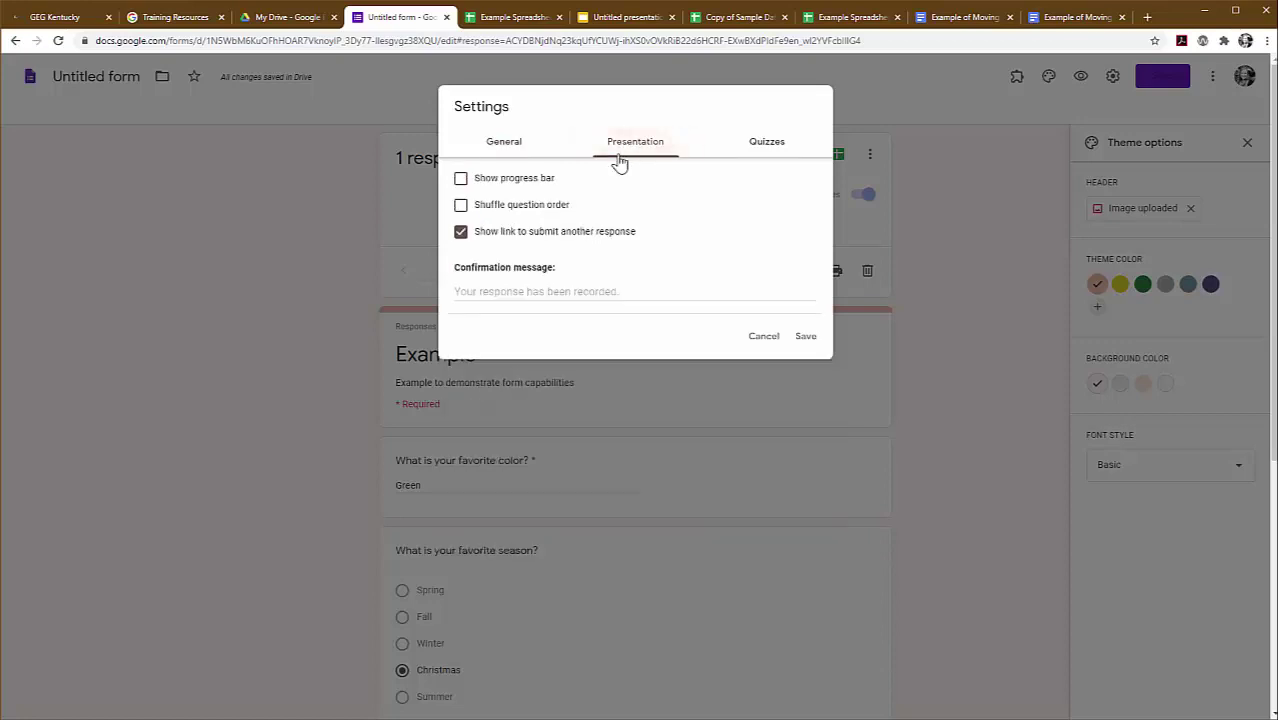
pyautogui.click(546, 182)
pyautogui.click(535, 212)
pyautogui.click(536, 288)
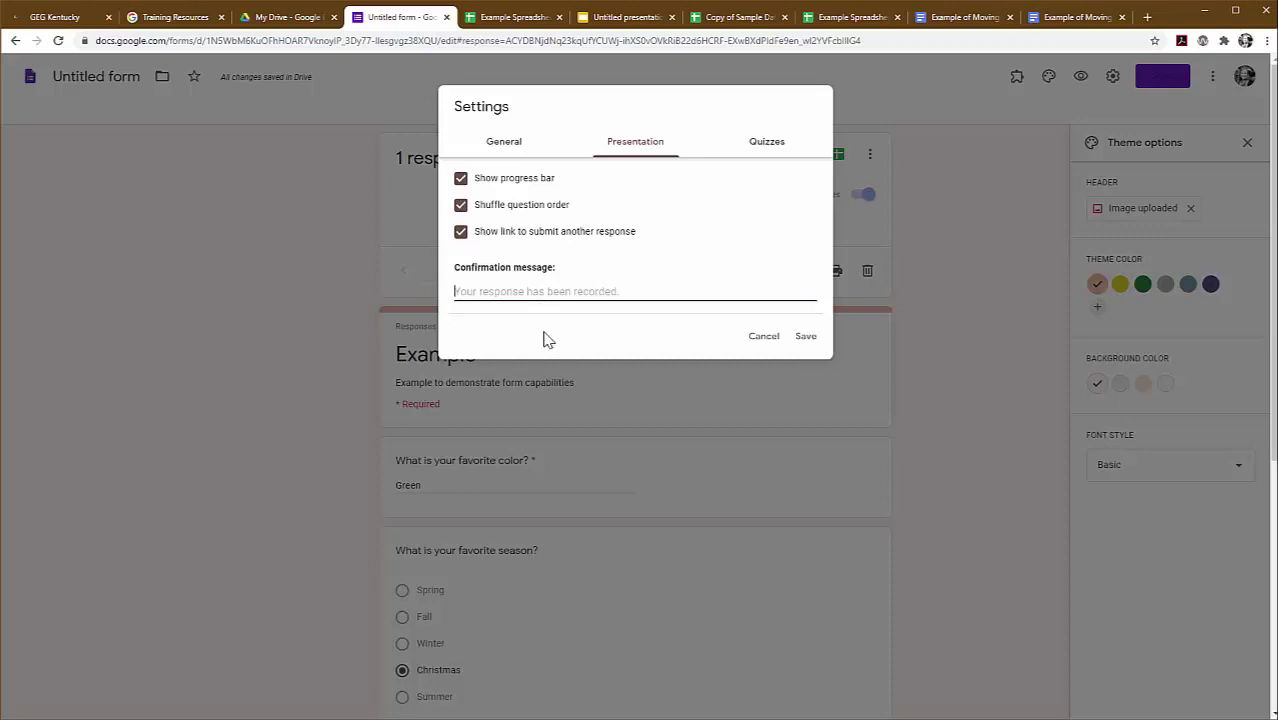
# - Make the form a quiz, save the settings and go back to the form's questions
pyautogui.click(741, 158)
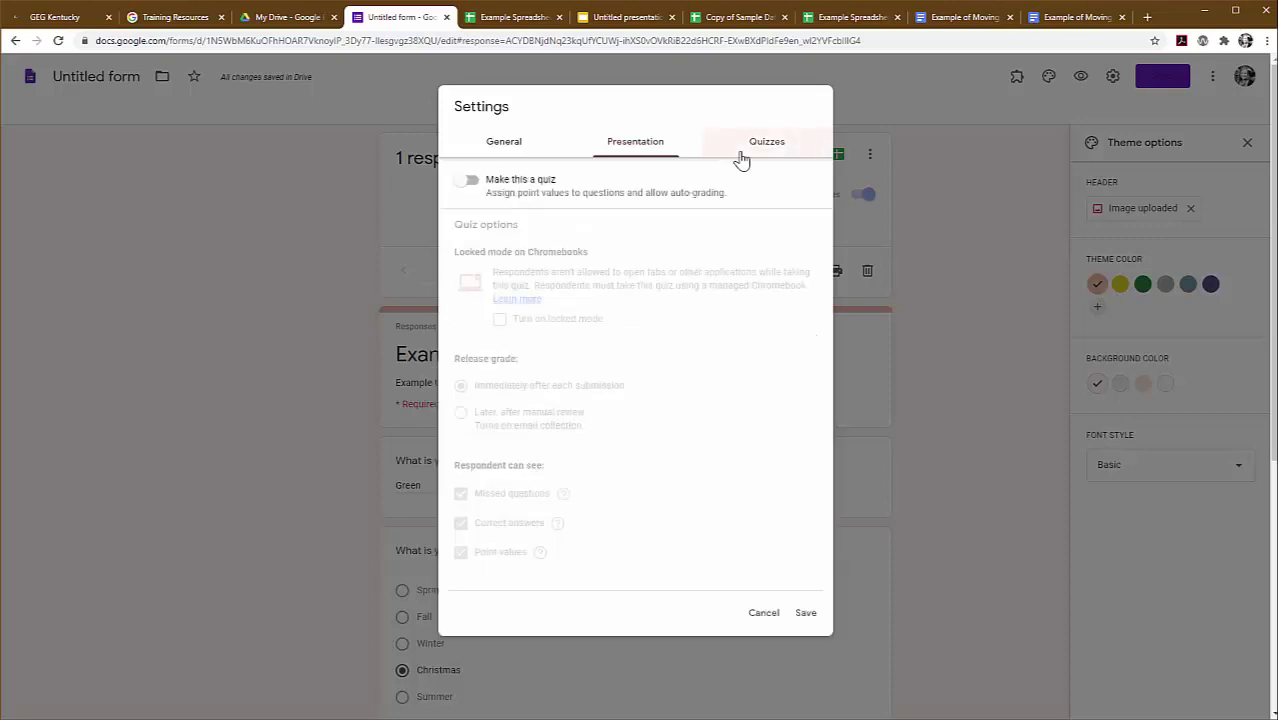
pyautogui.click(468, 183)
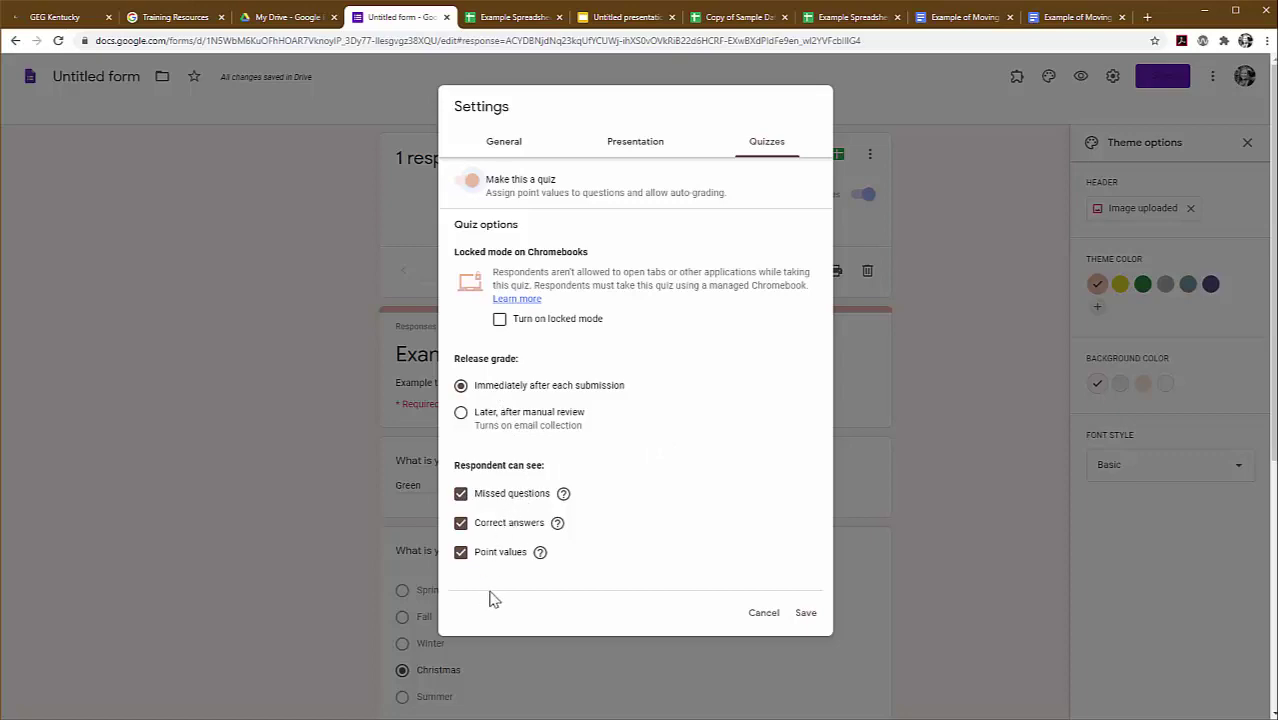
pyautogui.scroll(-1, 523, 509)
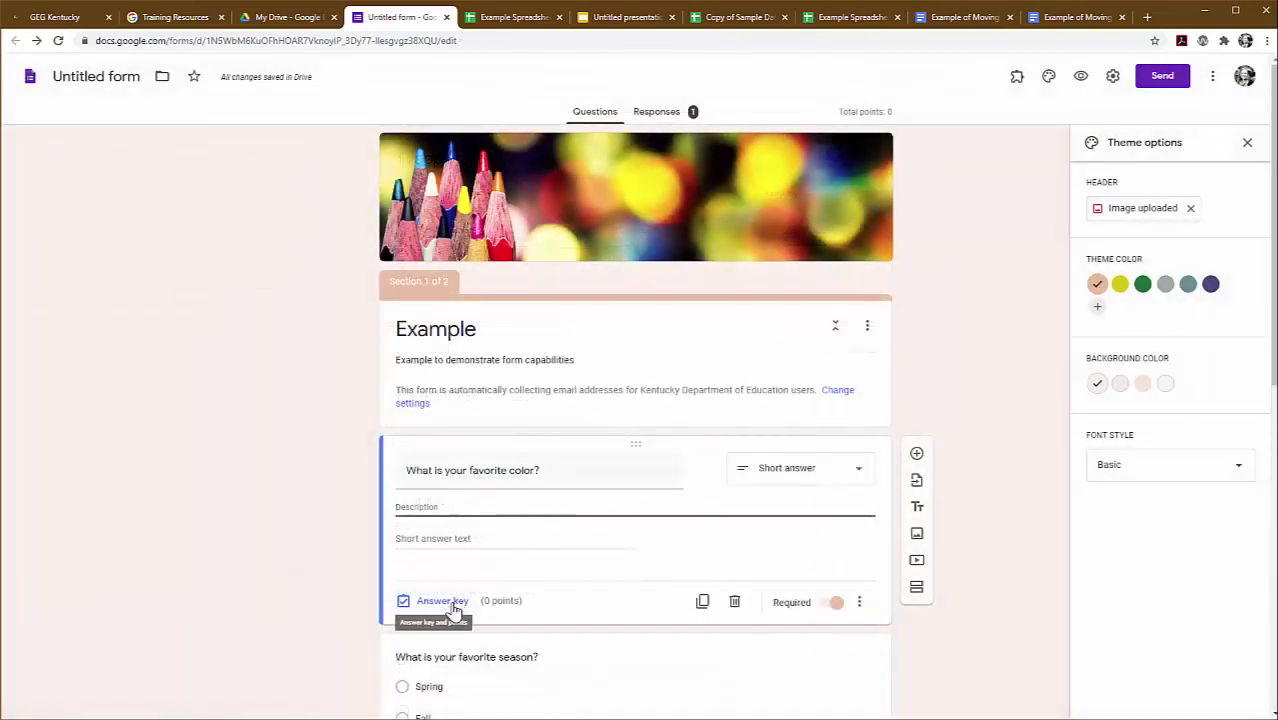
# - Add "Correct Answer" to the answer key of the favorite color question, leaving its points at 0
pyautogui.click(443, 601)
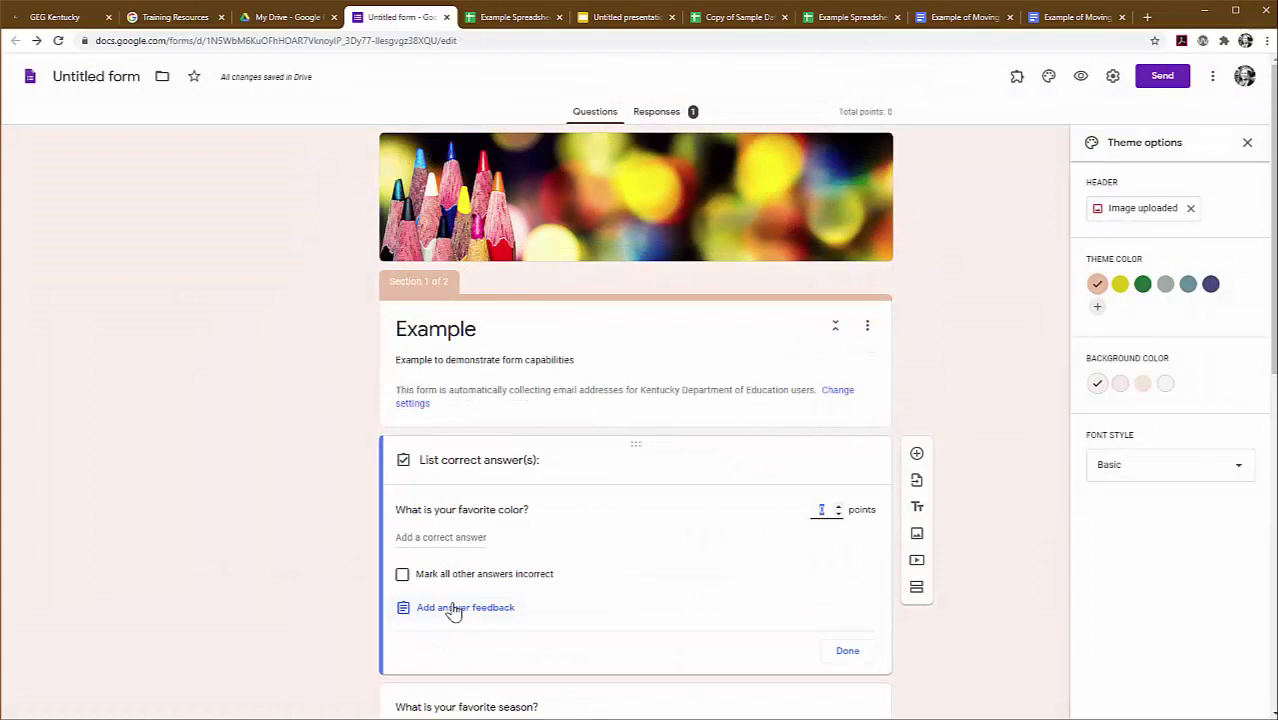
pyautogui.click(466, 539)
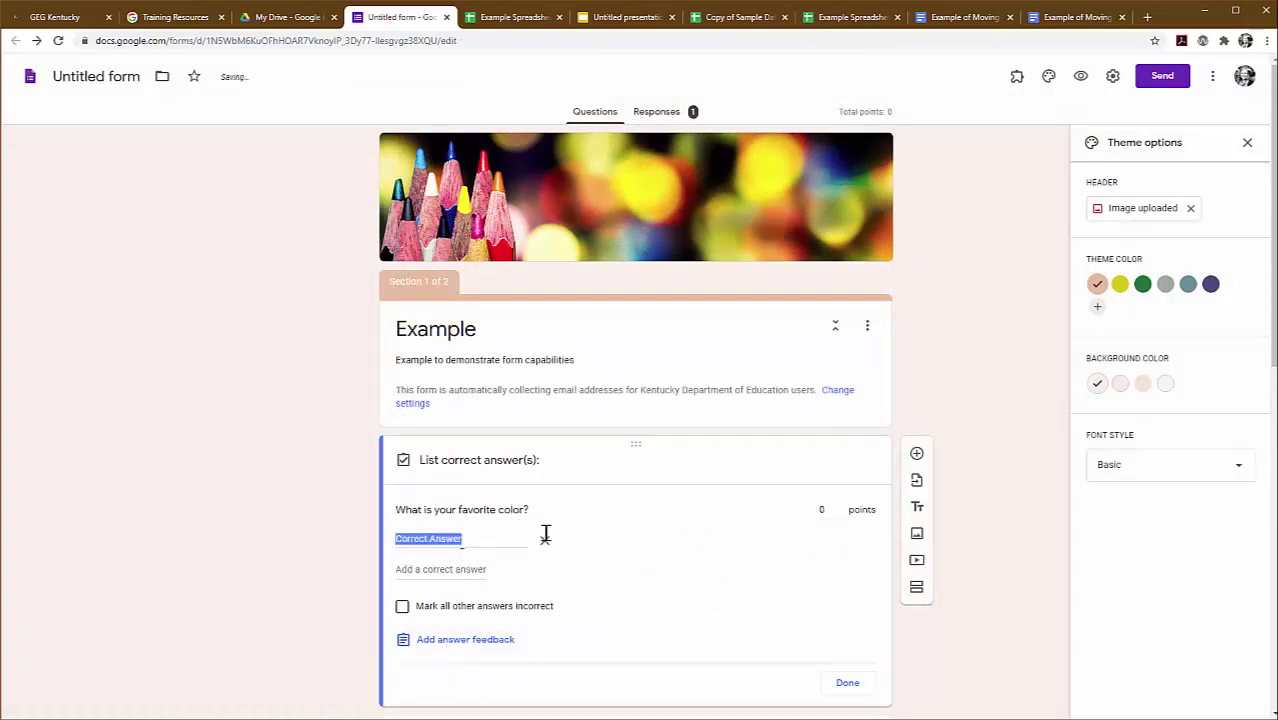
pyautogui.click(822, 510)
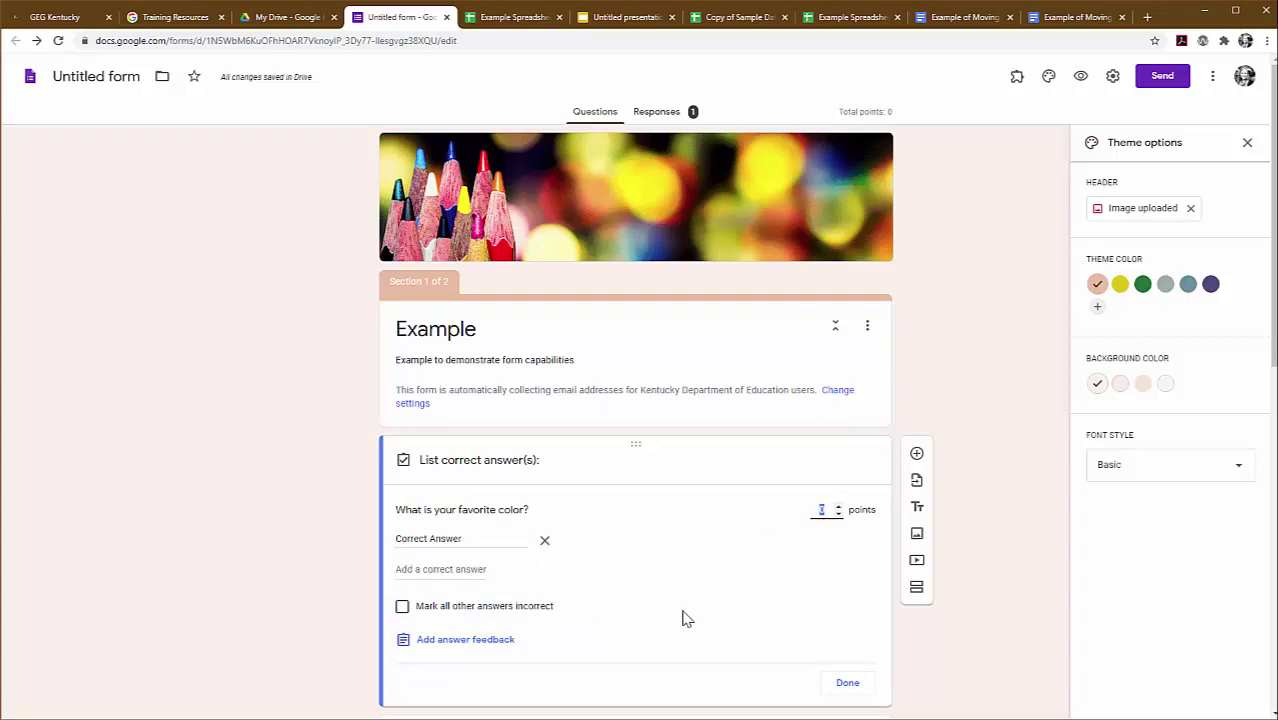
pyautogui.click(833, 686)
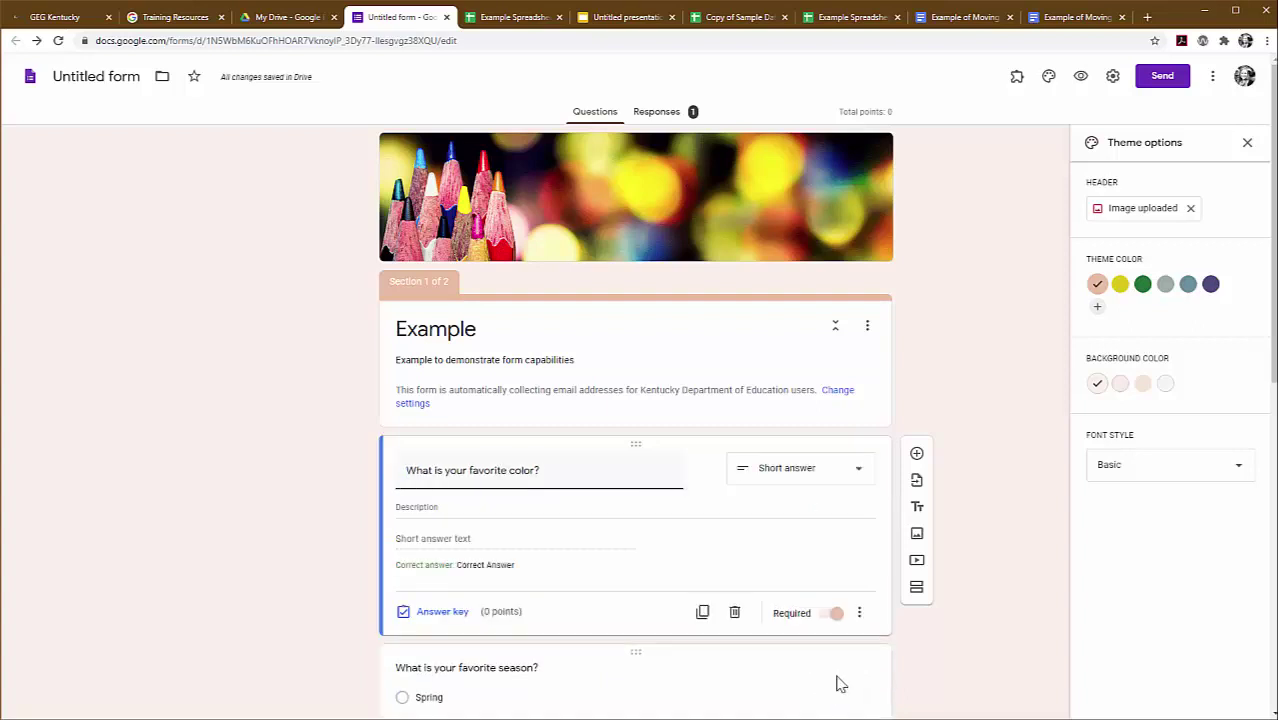
# - Select the favorite season question and look over the form's additional actions, including adding collaborators
pyautogui.scroll(-4, 968, 657)
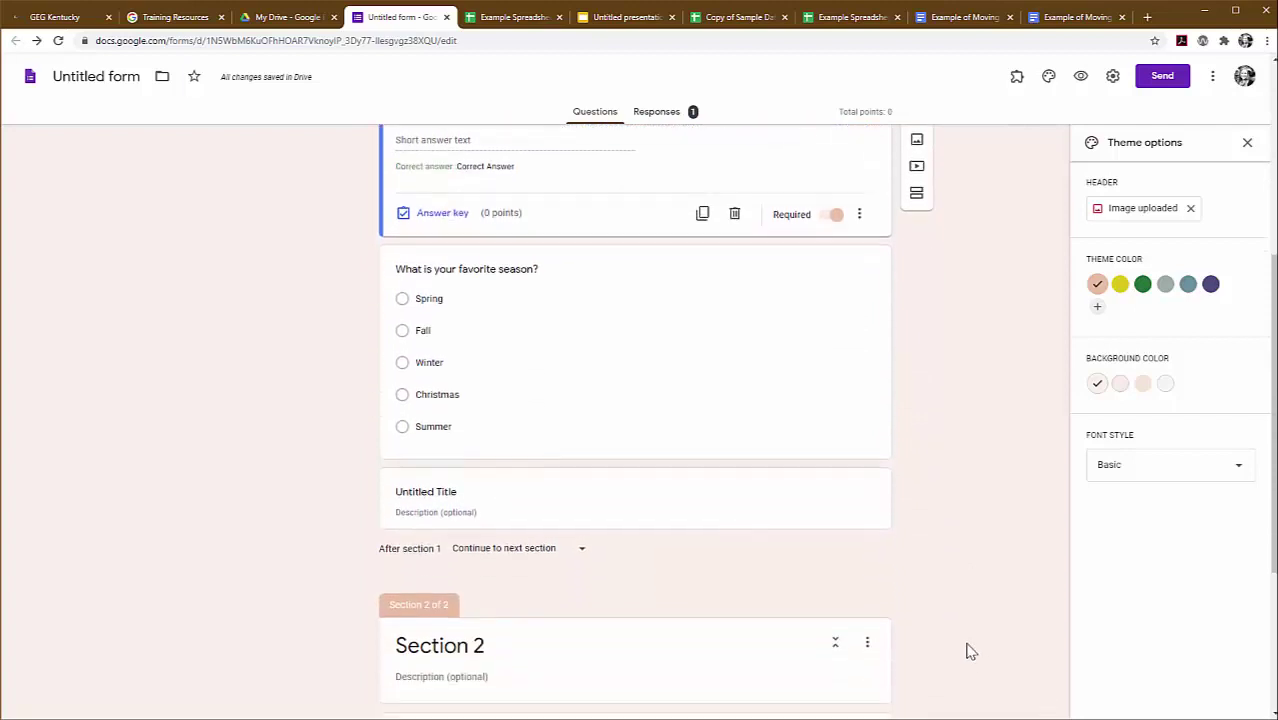
pyautogui.click(760, 399)
pyautogui.click(1212, 76)
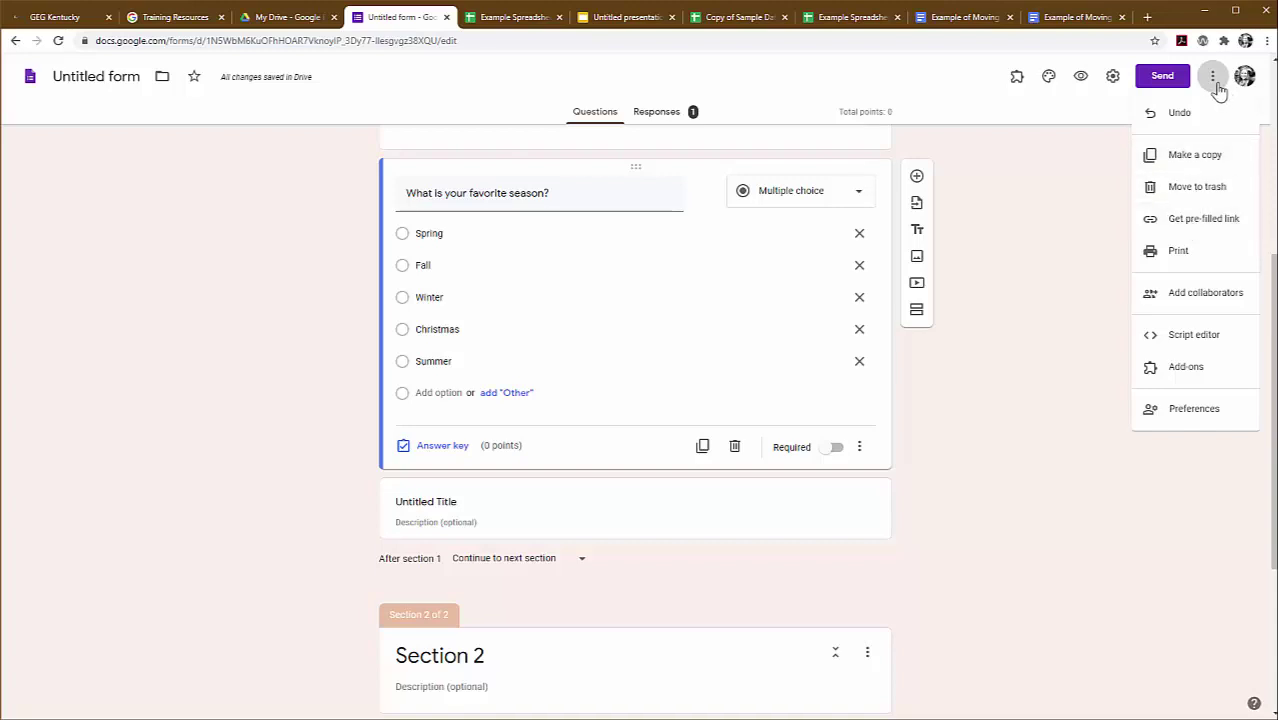
pyautogui.click(1183, 300)
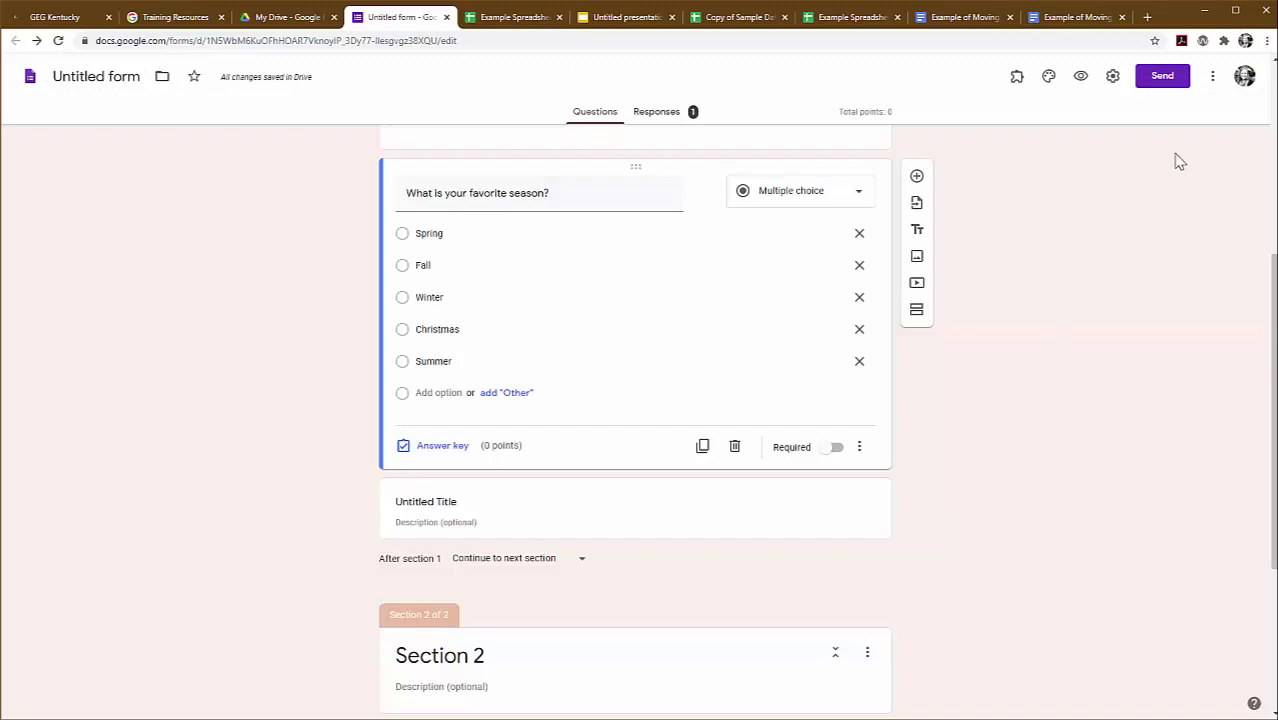
pyautogui.click(1212, 77)
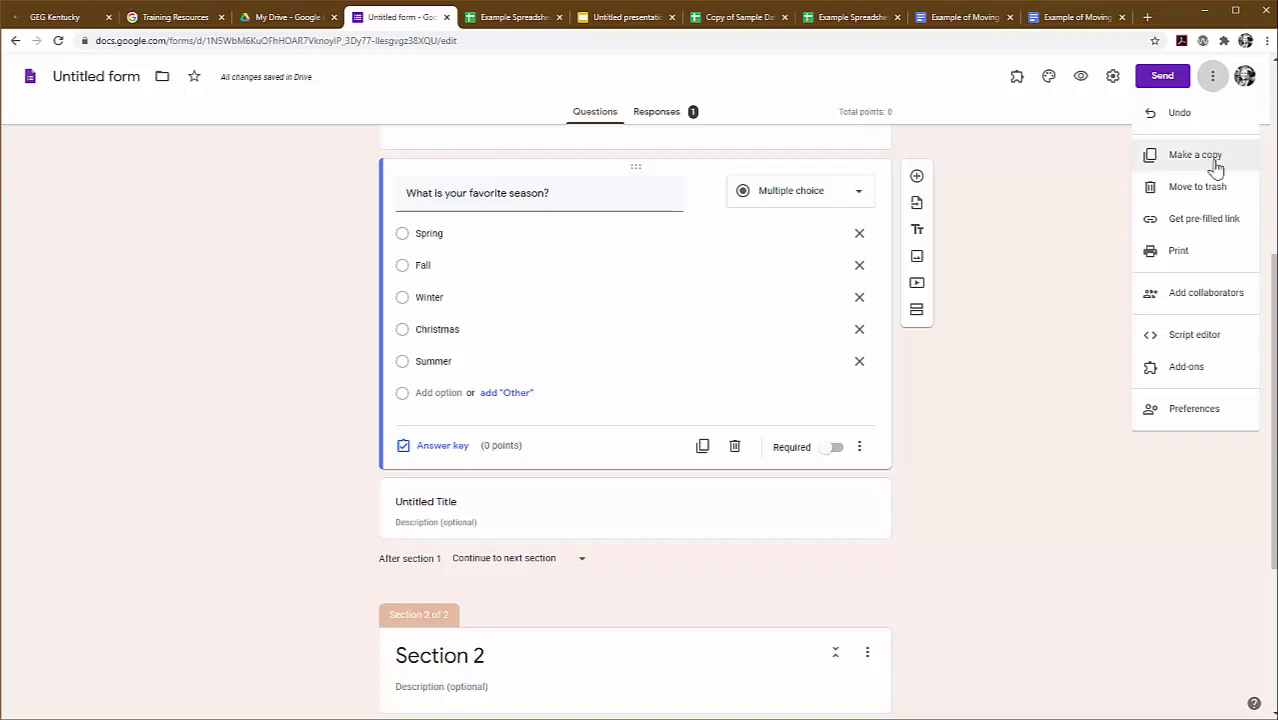
pyautogui.click(1210, 82)
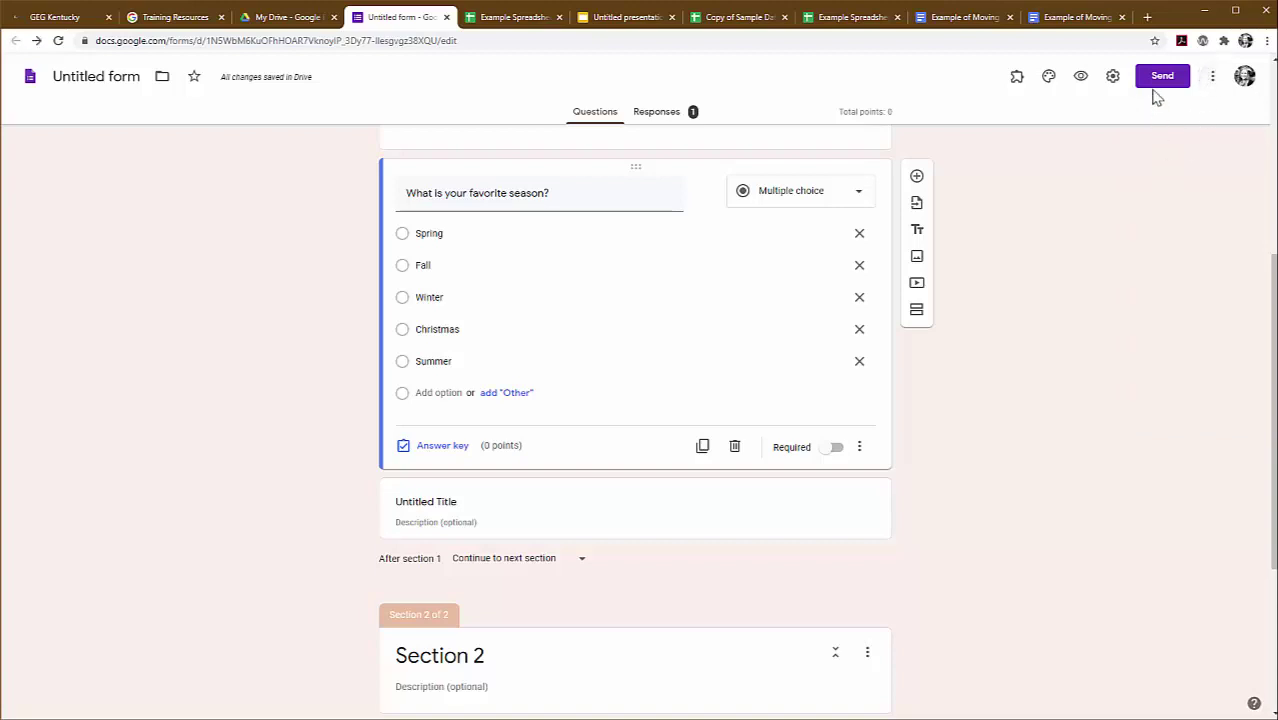
# - View the options for sending the form by email, and shorten the URL of its shareable link
pyautogui.click(1157, 84)
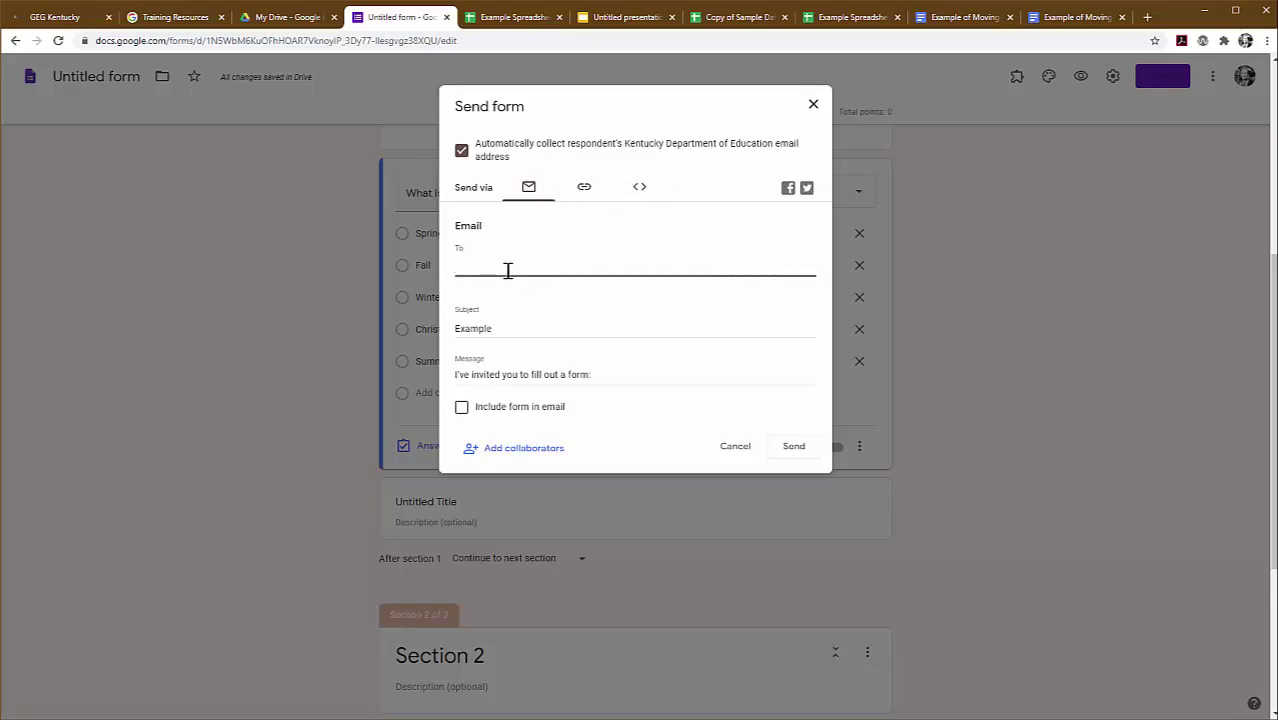
pyautogui.click(461, 409)
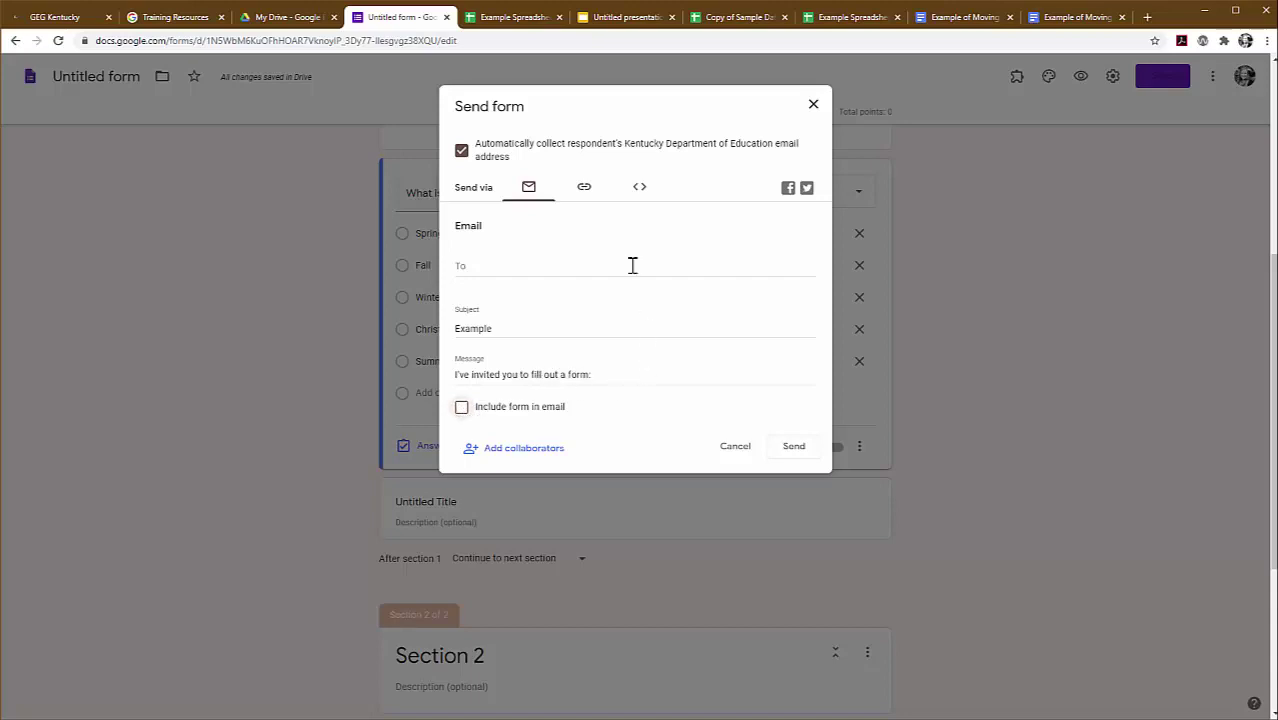
pyautogui.click(586, 190)
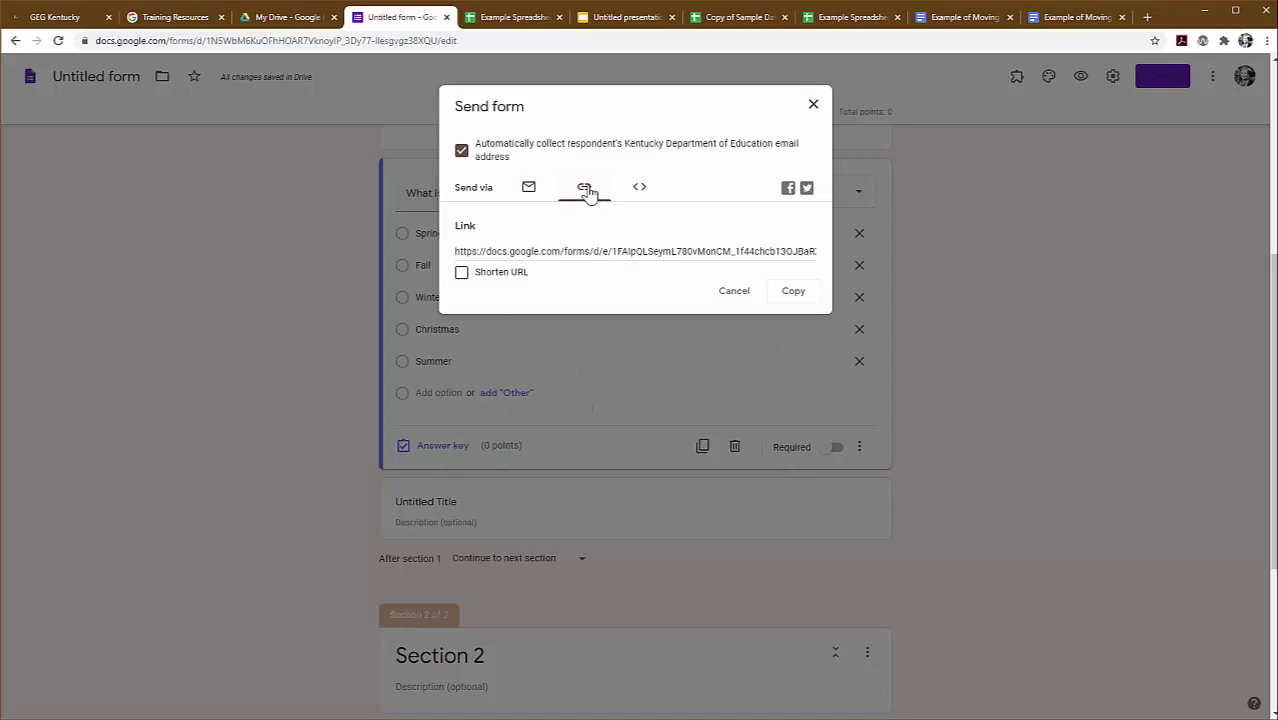
pyautogui.click(576, 255)
pyautogui.click(461, 273)
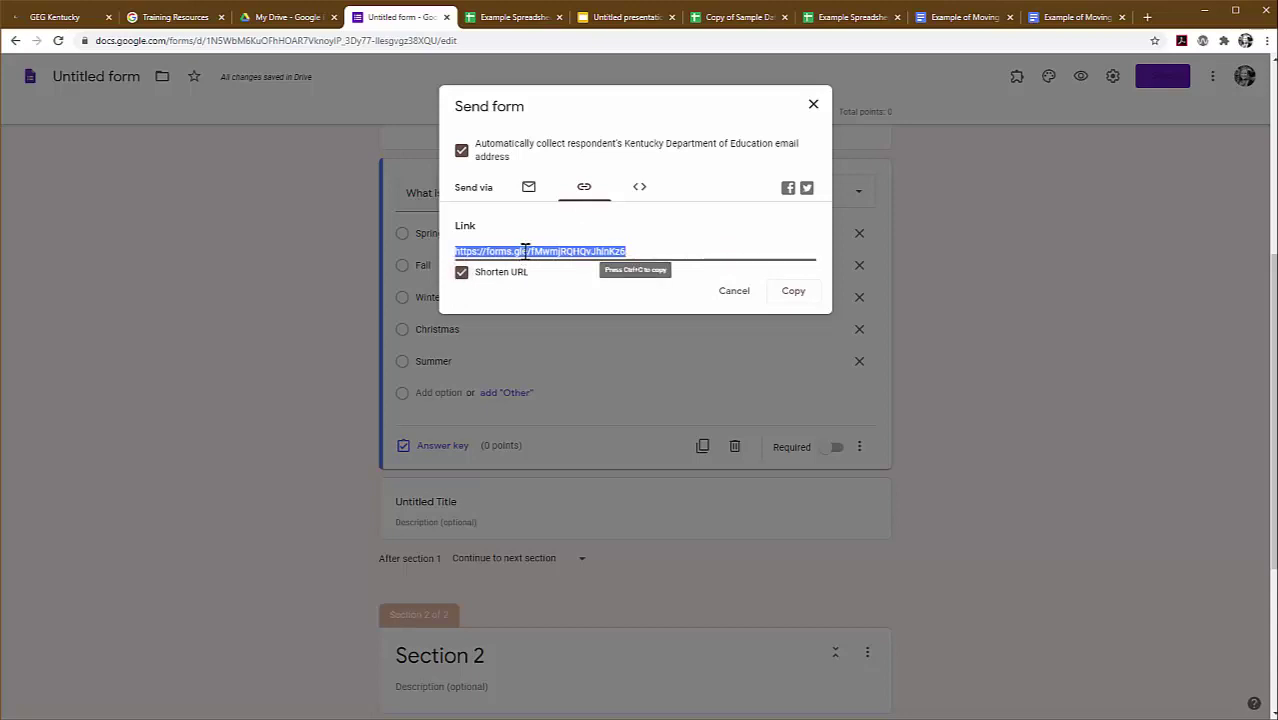
# - Copy the form's embed HTML code at 640 by 831 px and return to the shareable link
pyautogui.click(643, 191)
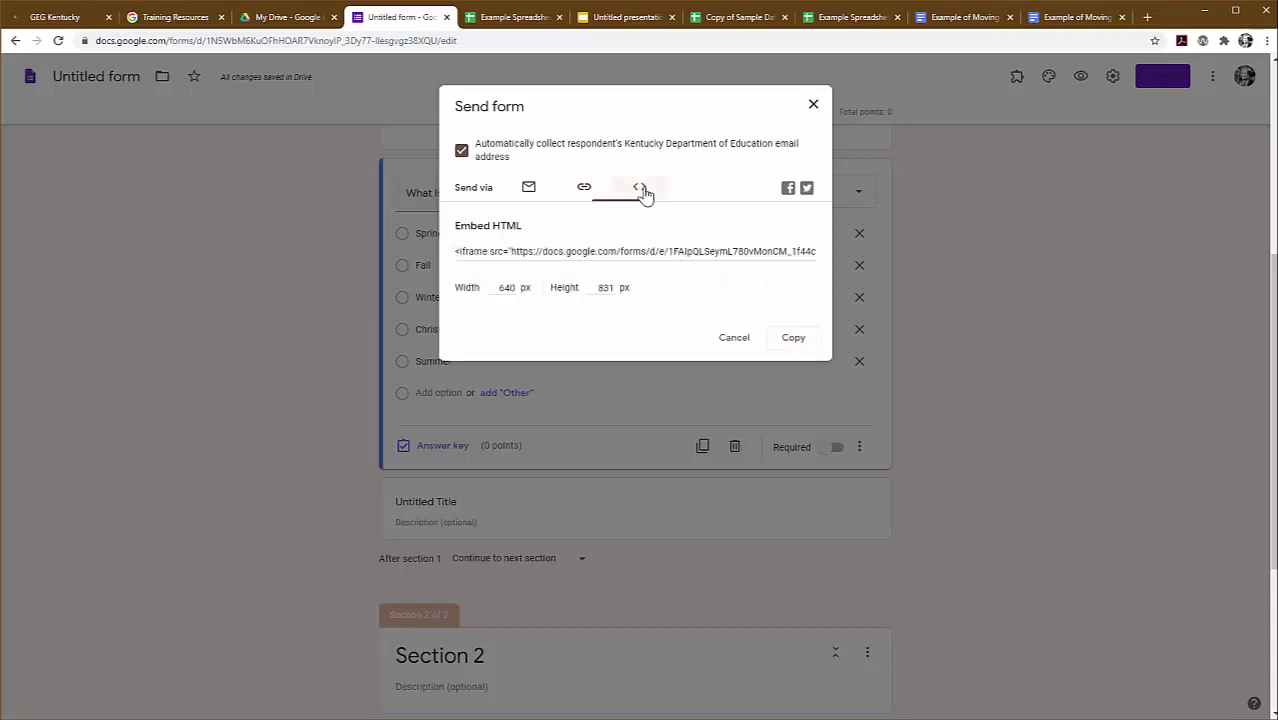
pyautogui.click(632, 253)
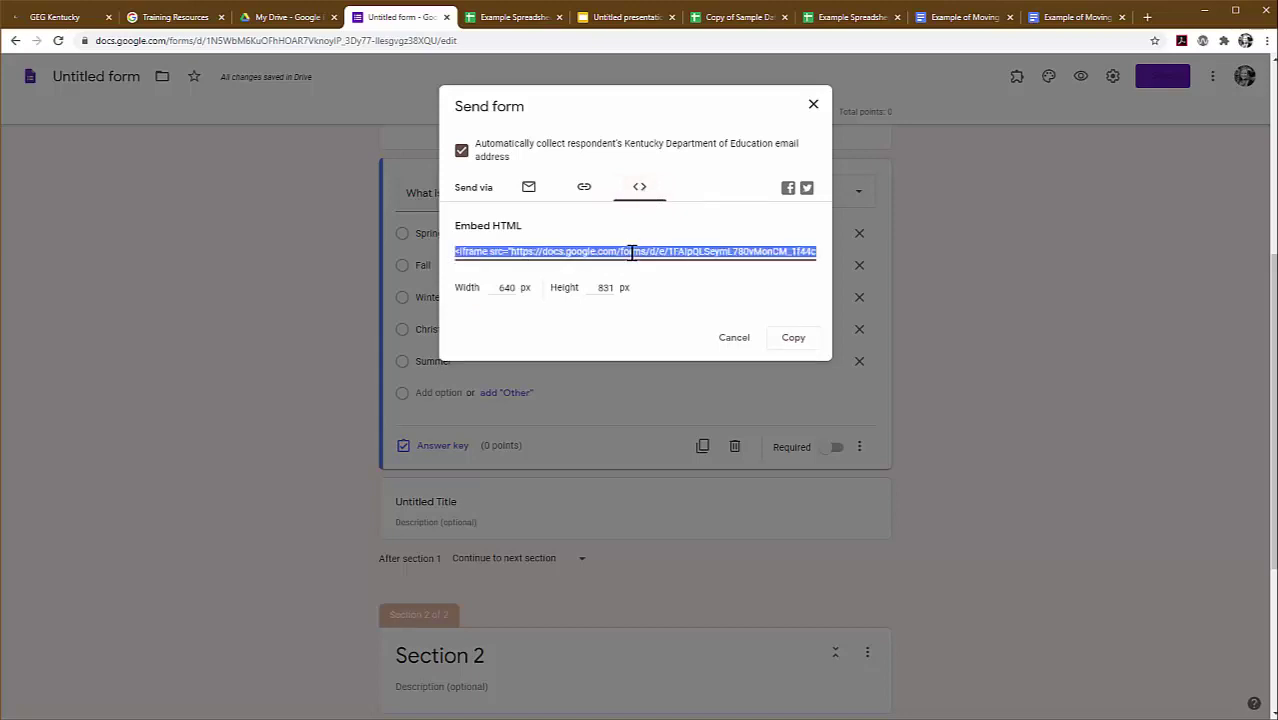
pyautogui.rightClick(632, 253)
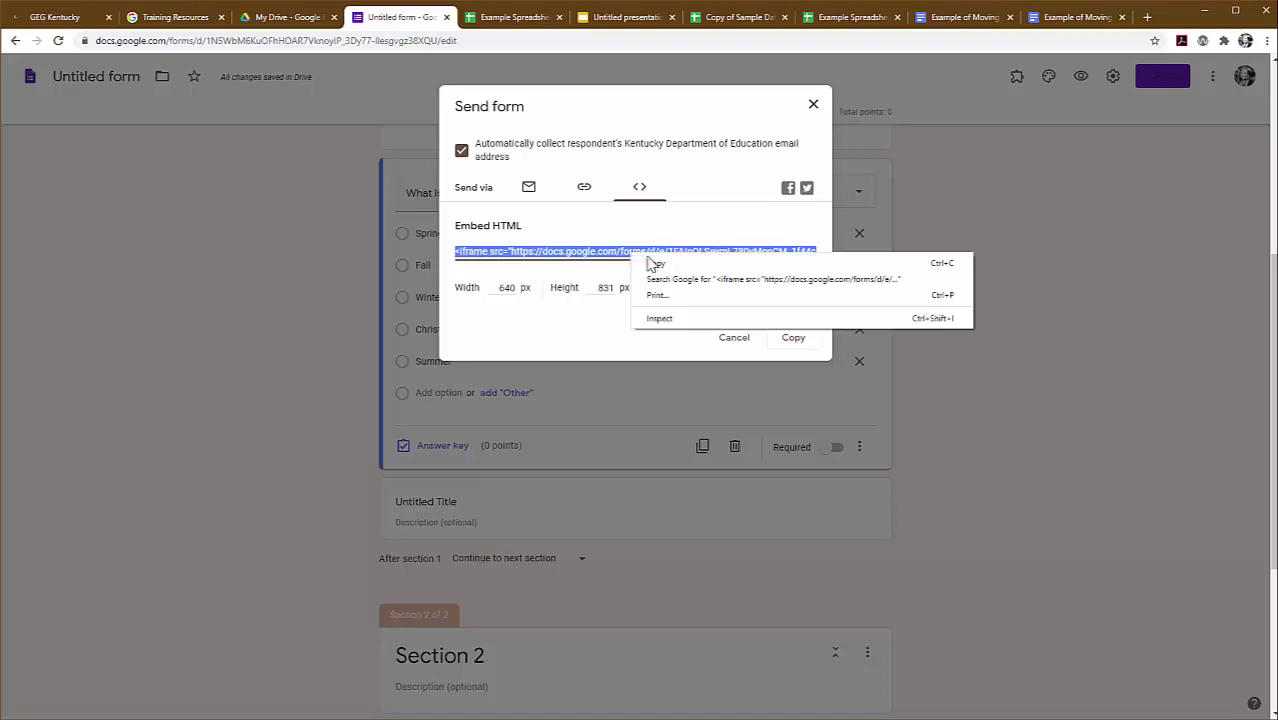
pyautogui.click(654, 261)
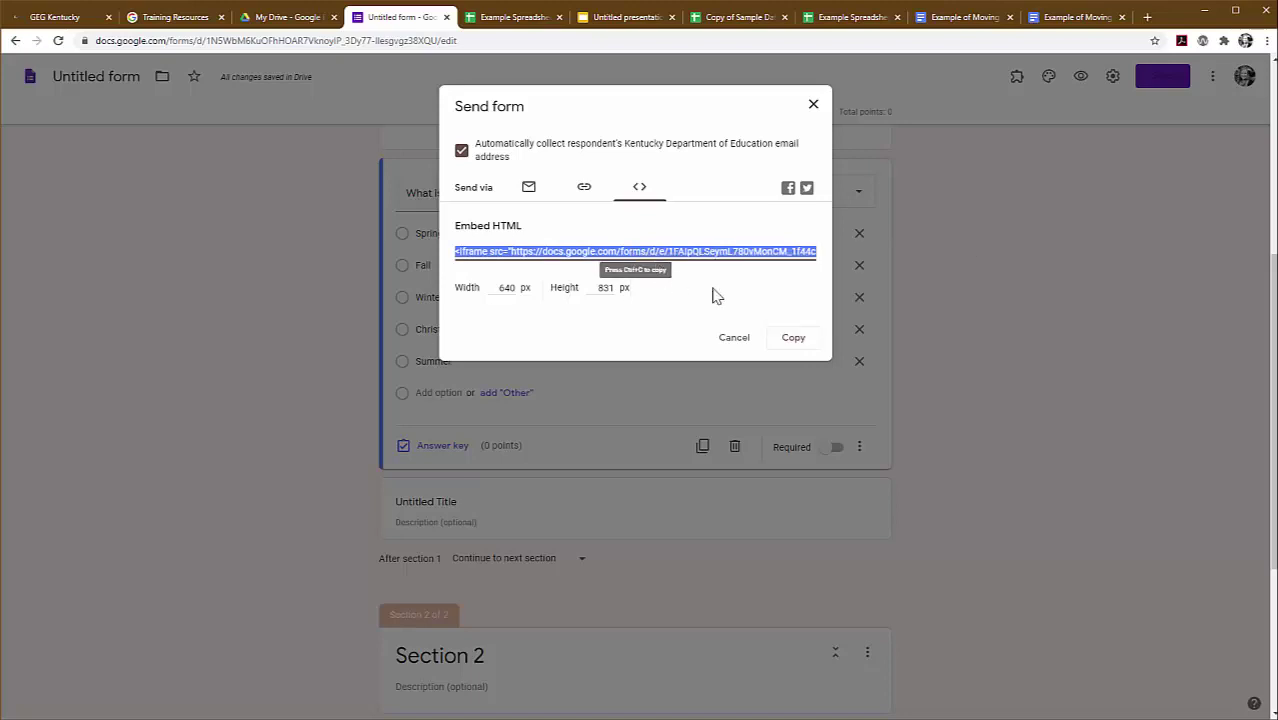
pyautogui.click(785, 341)
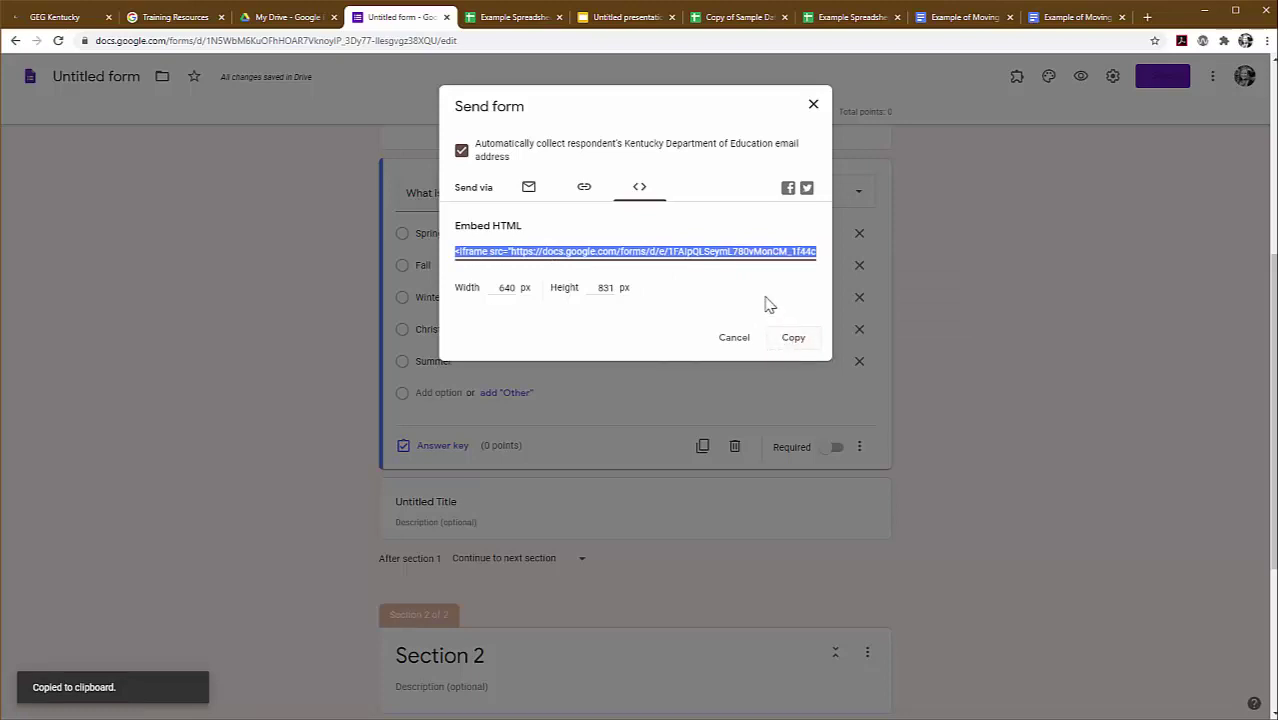
pyautogui.click(584, 188)
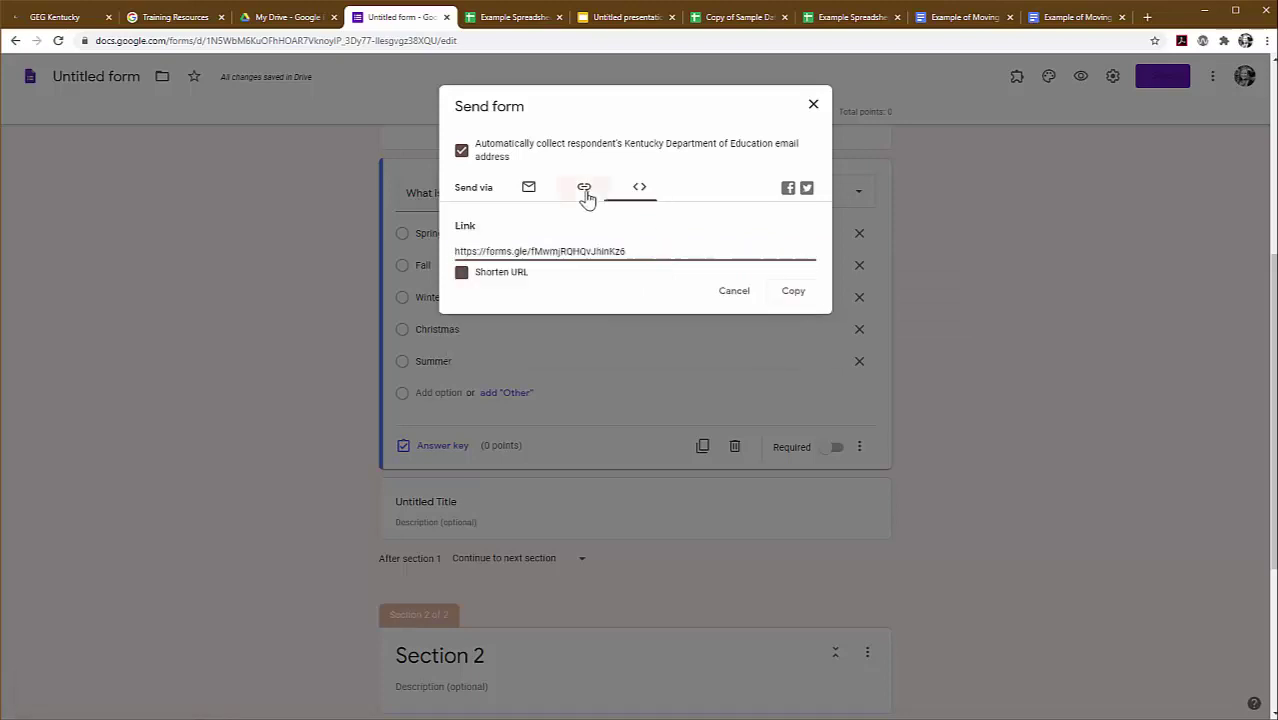
# - Close the form's sending options, preview the form as respondents see it, and close the preview
pyautogui.click(813, 105)
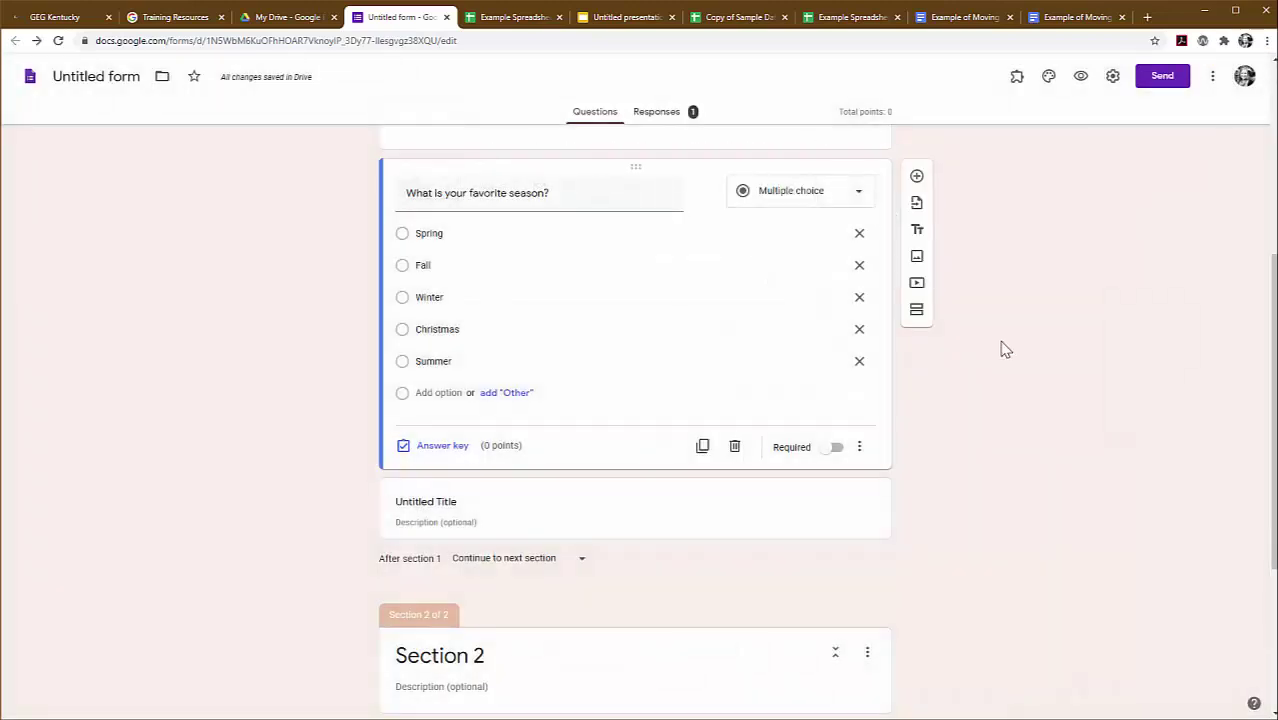
pyautogui.click(1082, 86)
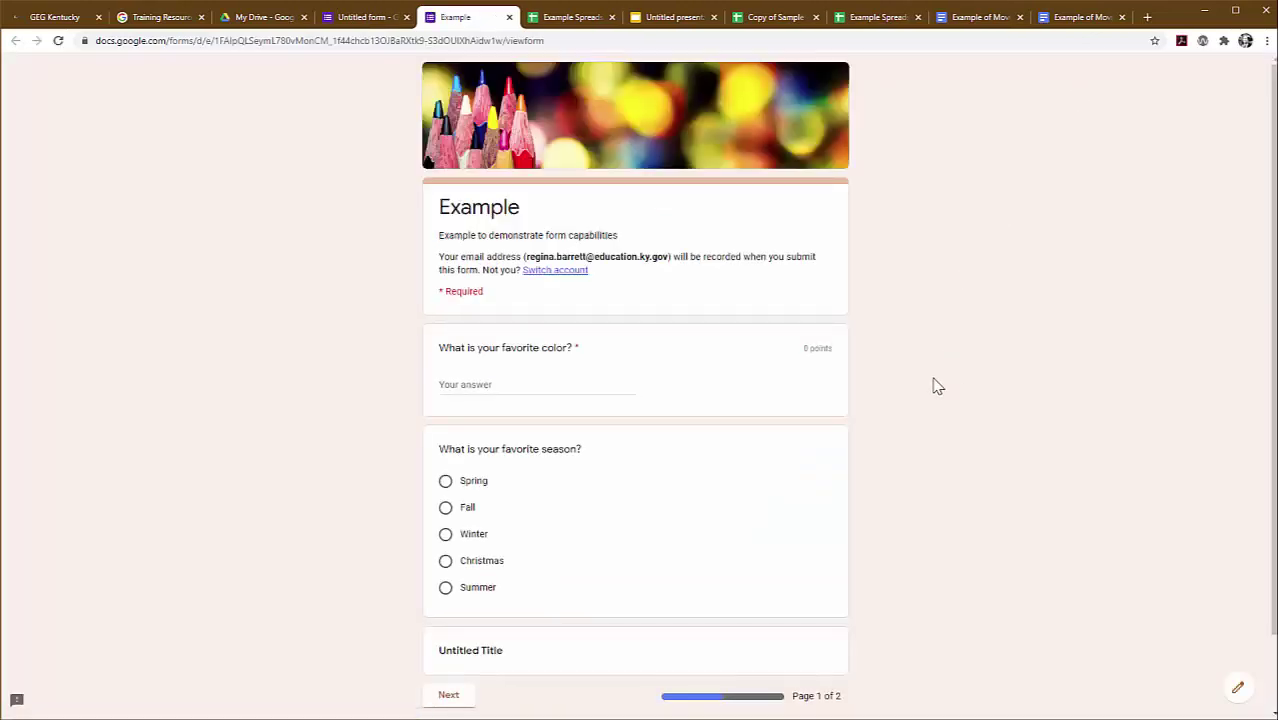
pyautogui.hotkey('ctrl', 'w')
# - Return to My Drive and create a new blank Google Sites website
pyautogui.click(265, 17)
pyautogui.click(58, 125)
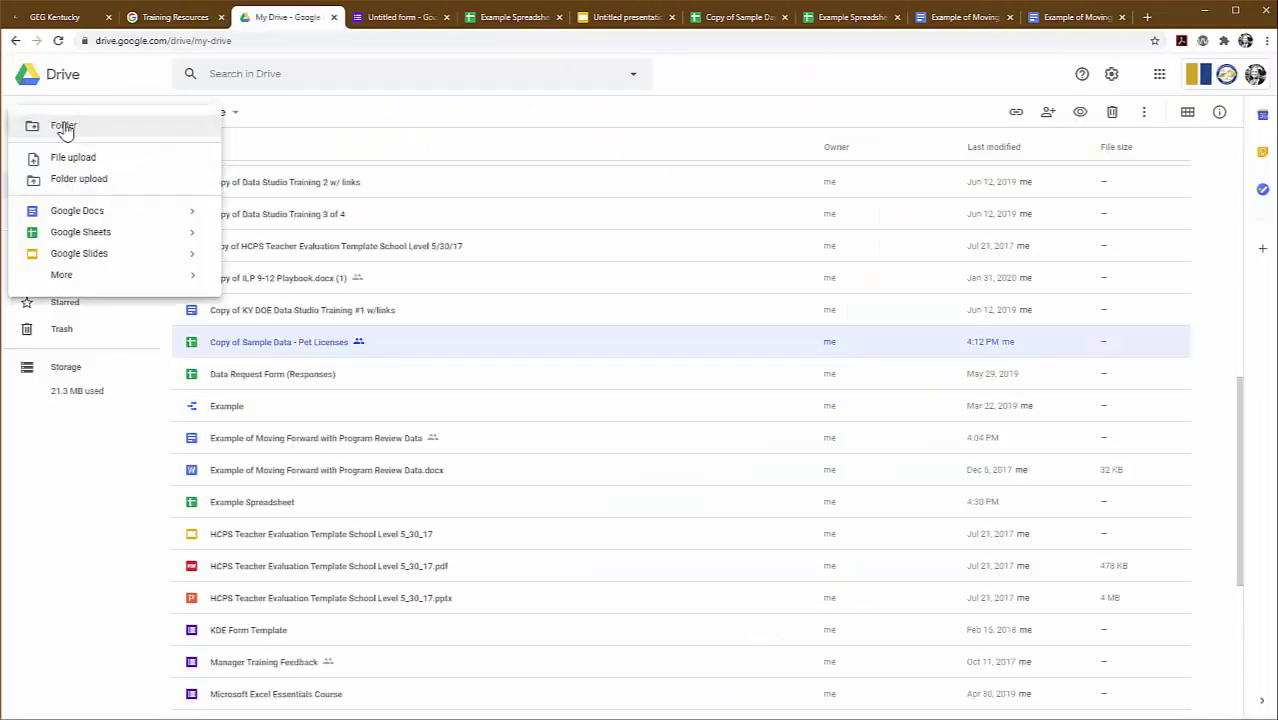
pyautogui.moveTo(106, 277)
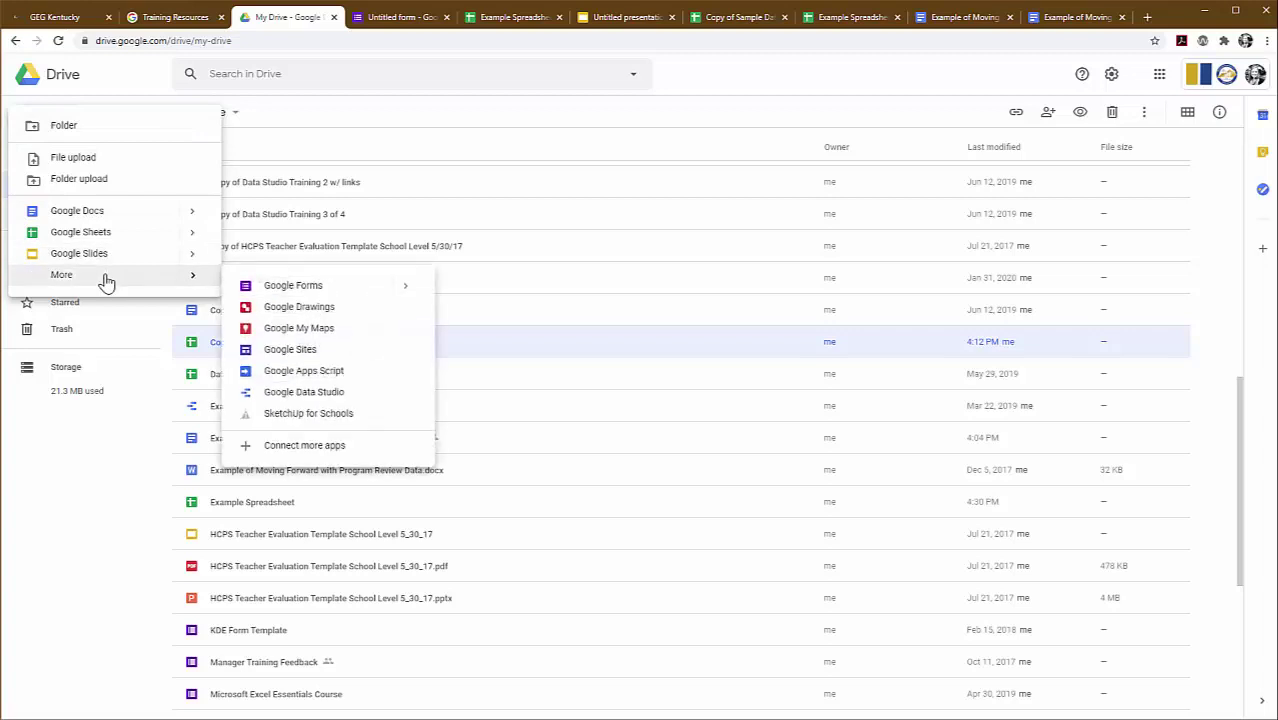
pyautogui.click(273, 351)
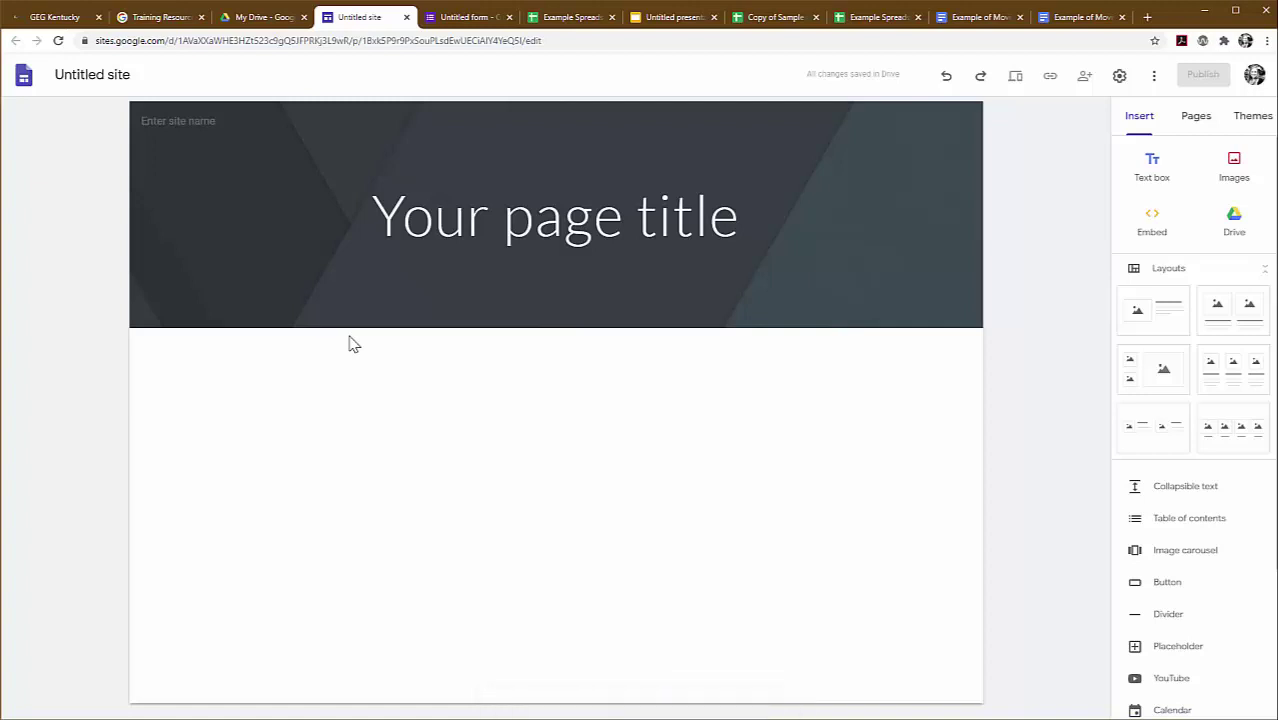
# - Change the page title in the header to "Site Title Here" and dismiss the announcement banner tip
pyautogui.moveTo(529, 262)
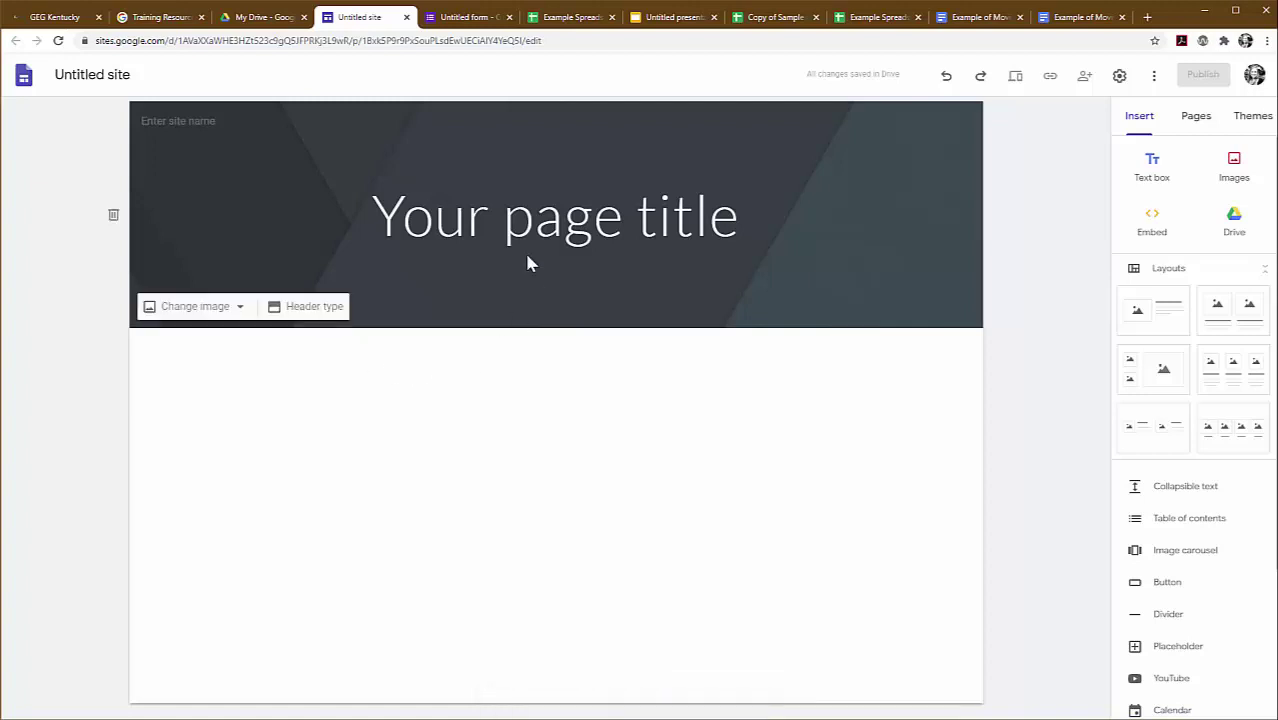
pyautogui.click(540, 218)
pyautogui.tripleClick(541, 218)
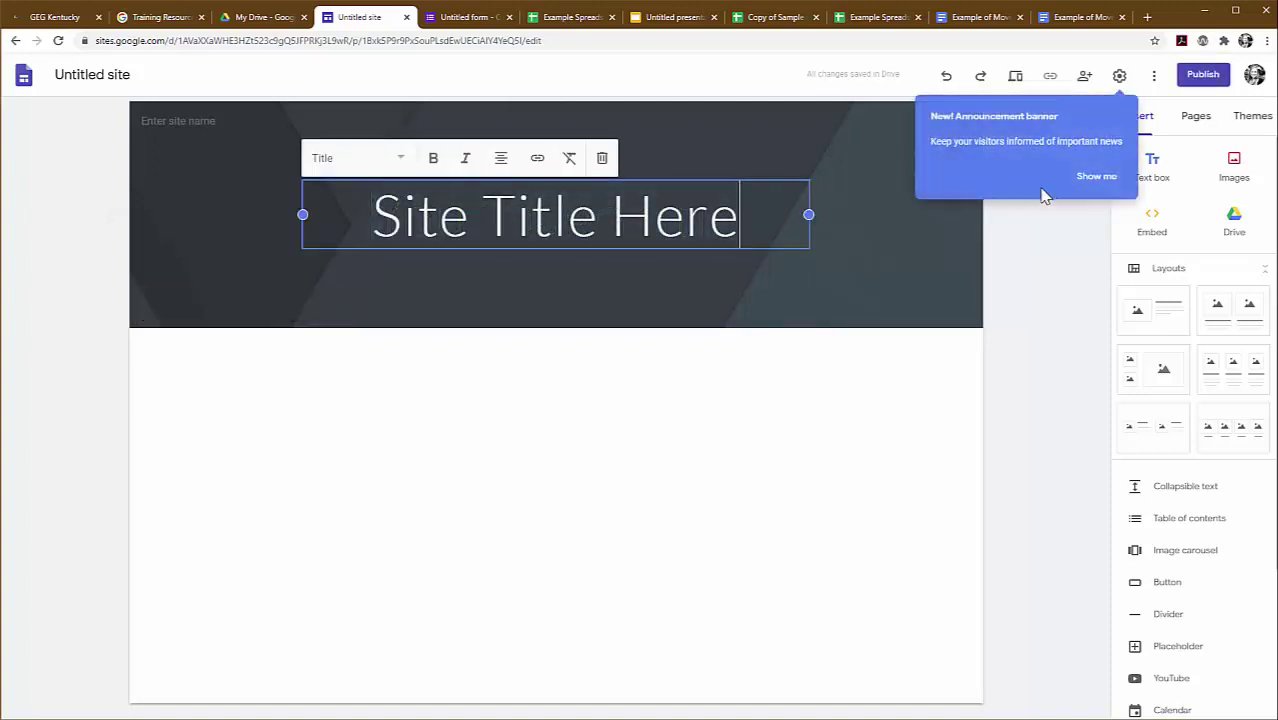
pyautogui.click(1119, 110)
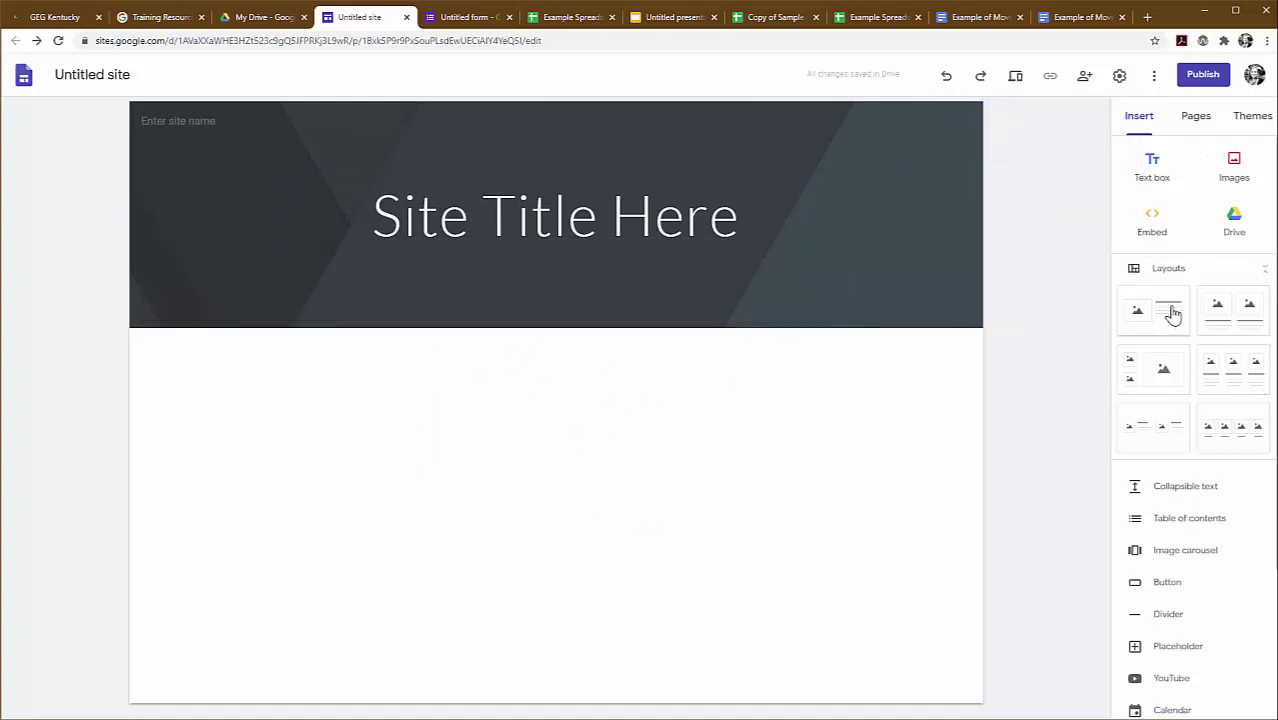
# - Embed the form beneath the header using its copied HTML code, and widen the embedded block across most of the page
pyautogui.click(1153, 224)
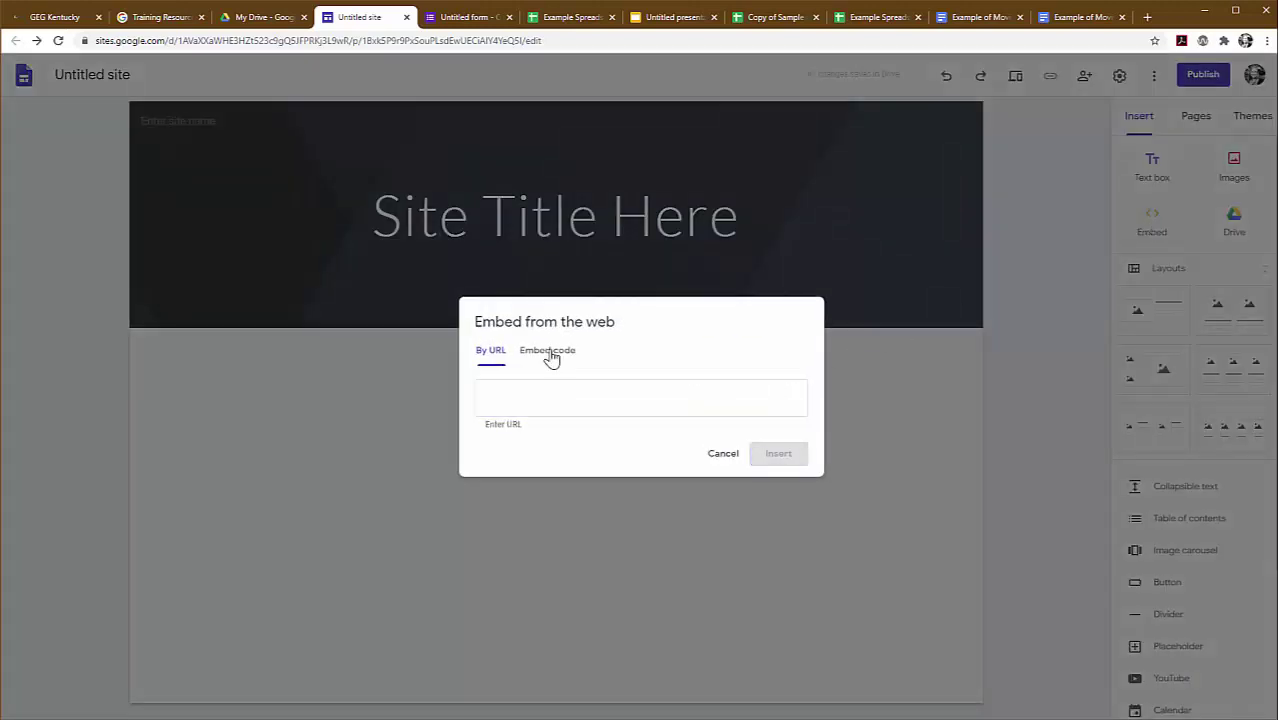
pyautogui.click(549, 353)
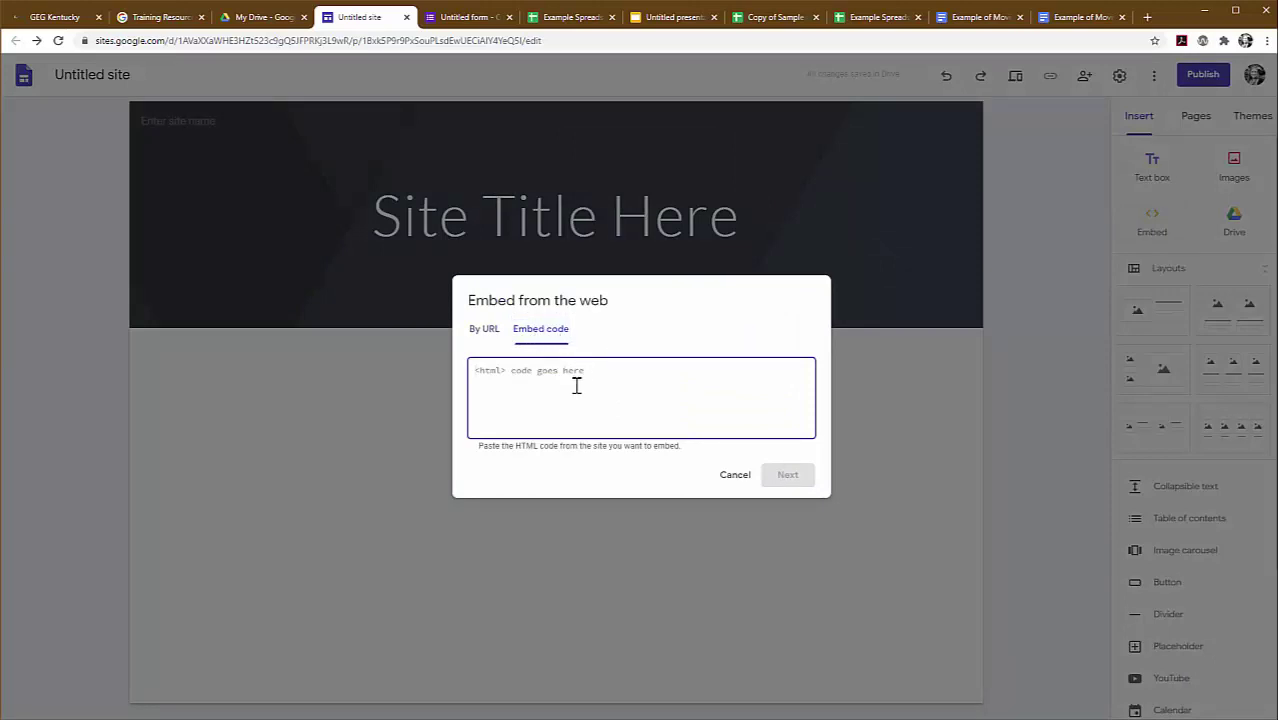
pyautogui.hotkey('ctrl', 'v')
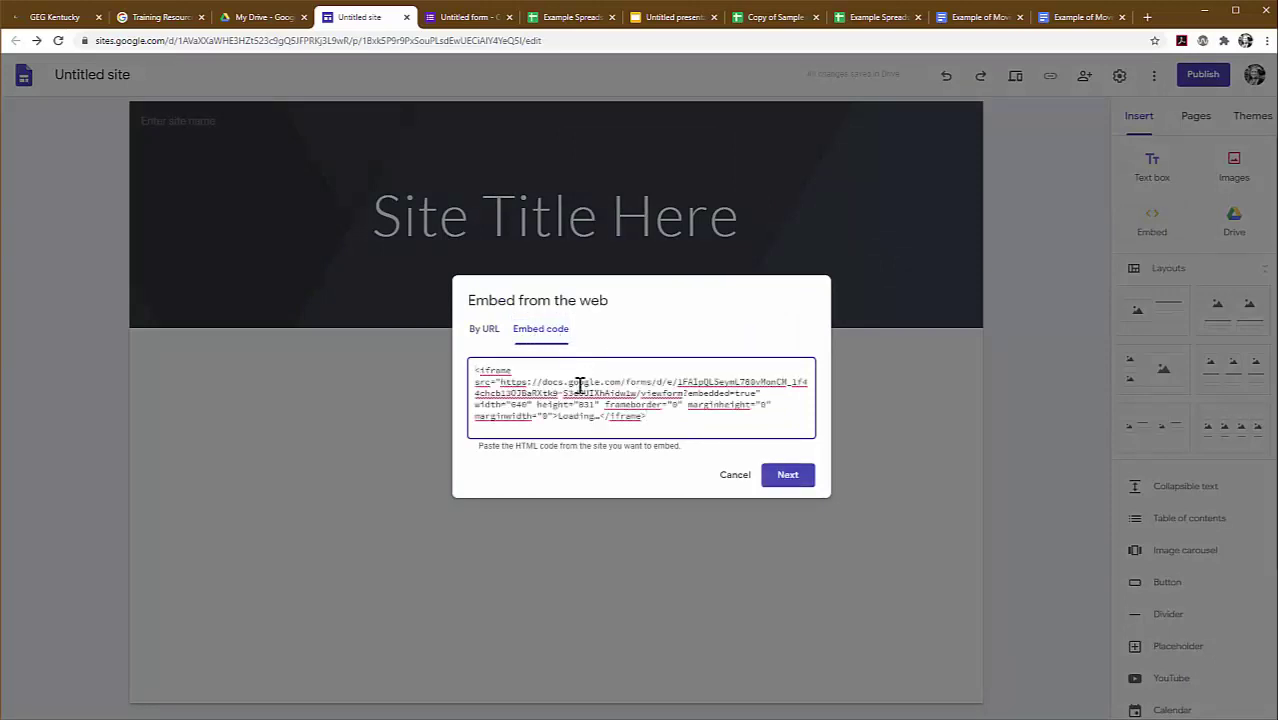
pyautogui.click(783, 474)
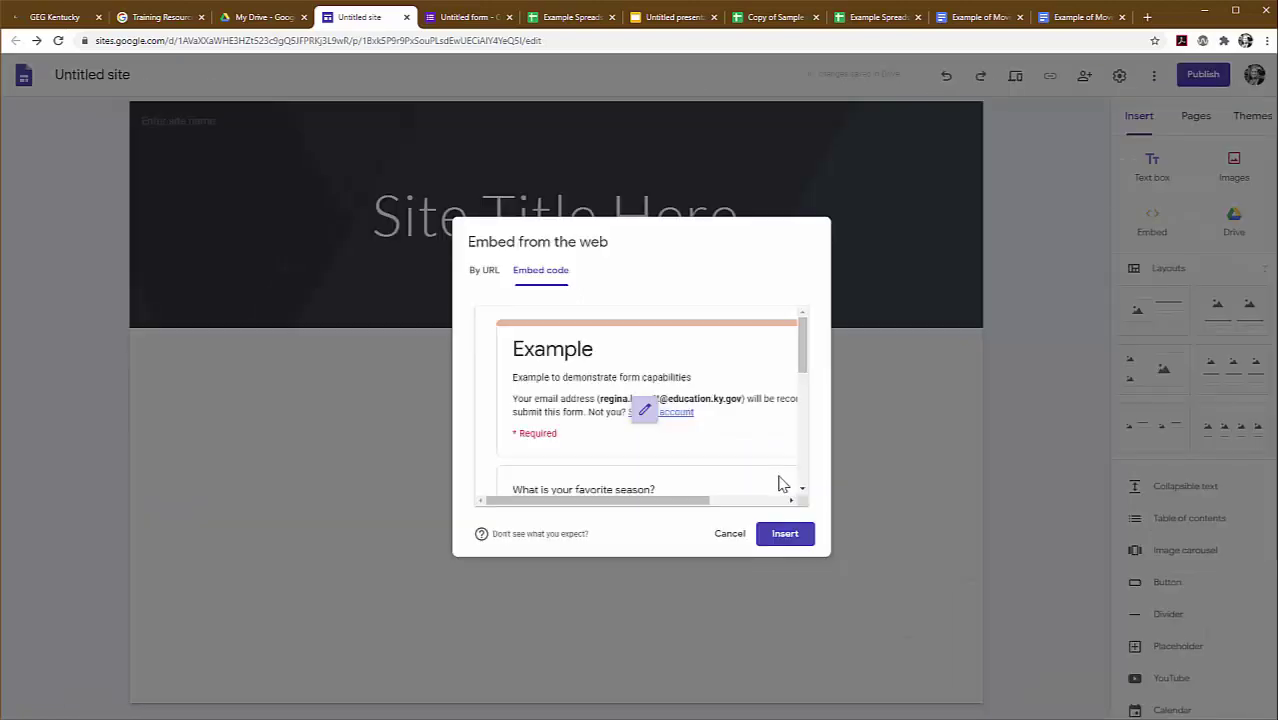
pyautogui.click(777, 541)
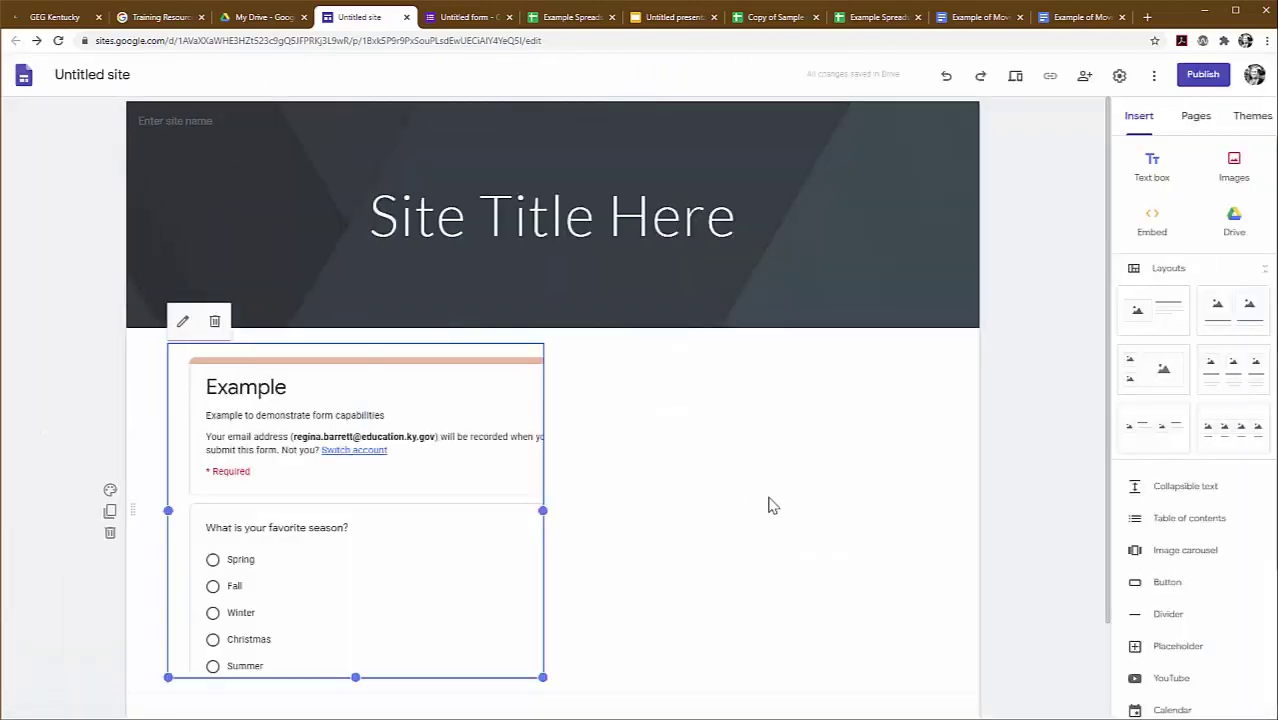
pyautogui.moveTo(543, 510); pyautogui.dragTo(896, 515)
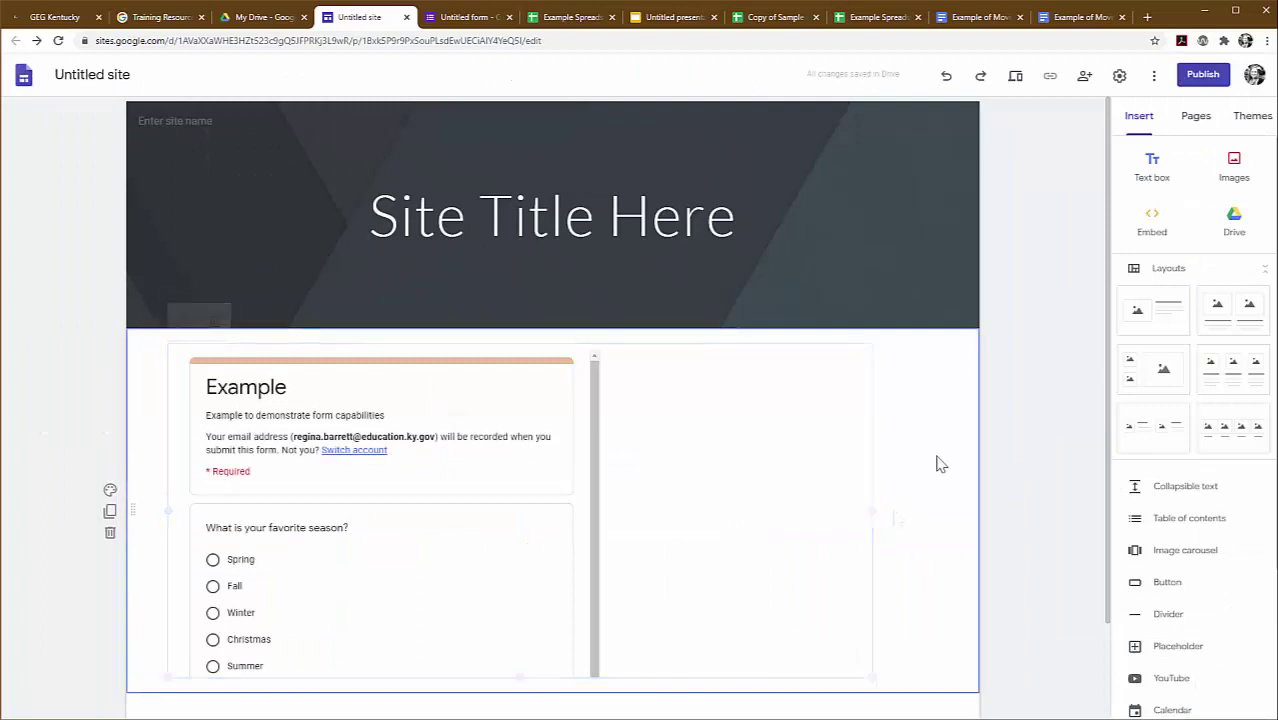
# - Look over the insertable content types, and add a new page named "Fall 2020" to the site
pyautogui.scroll(-2, 1200, 620)
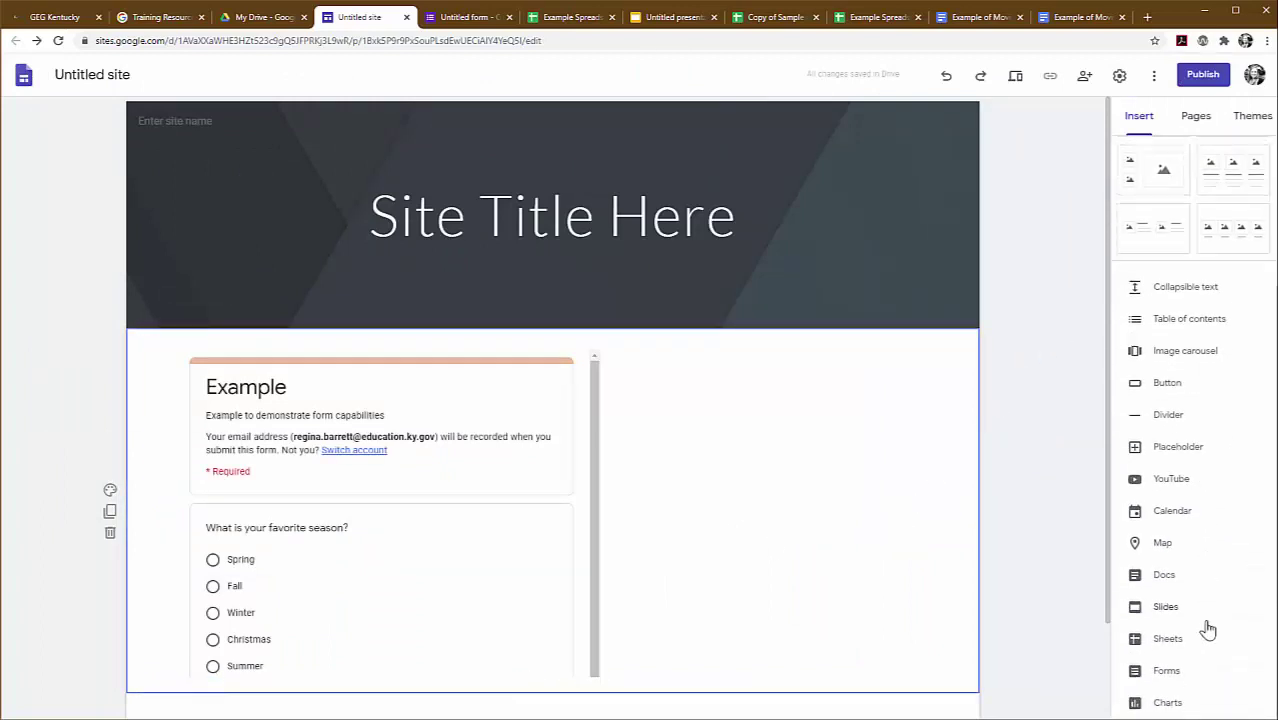
pyautogui.scroll(2, 1210, 645)
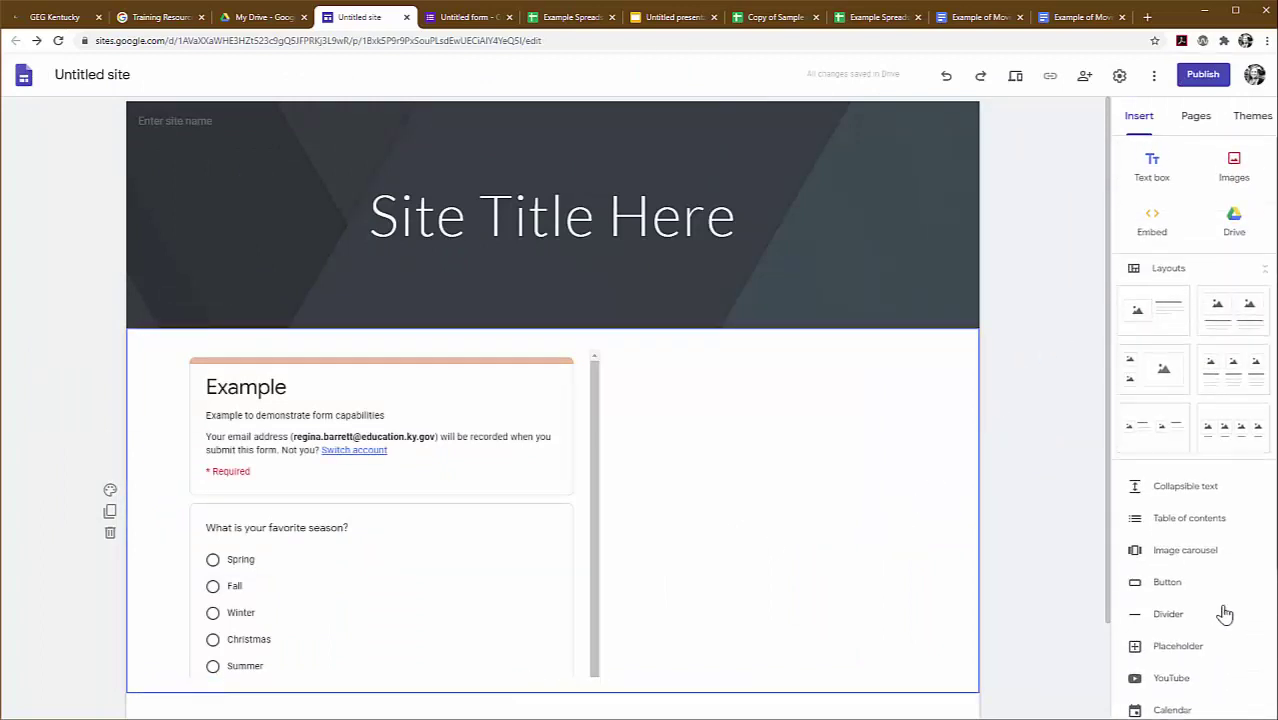
pyautogui.click(1195, 120)
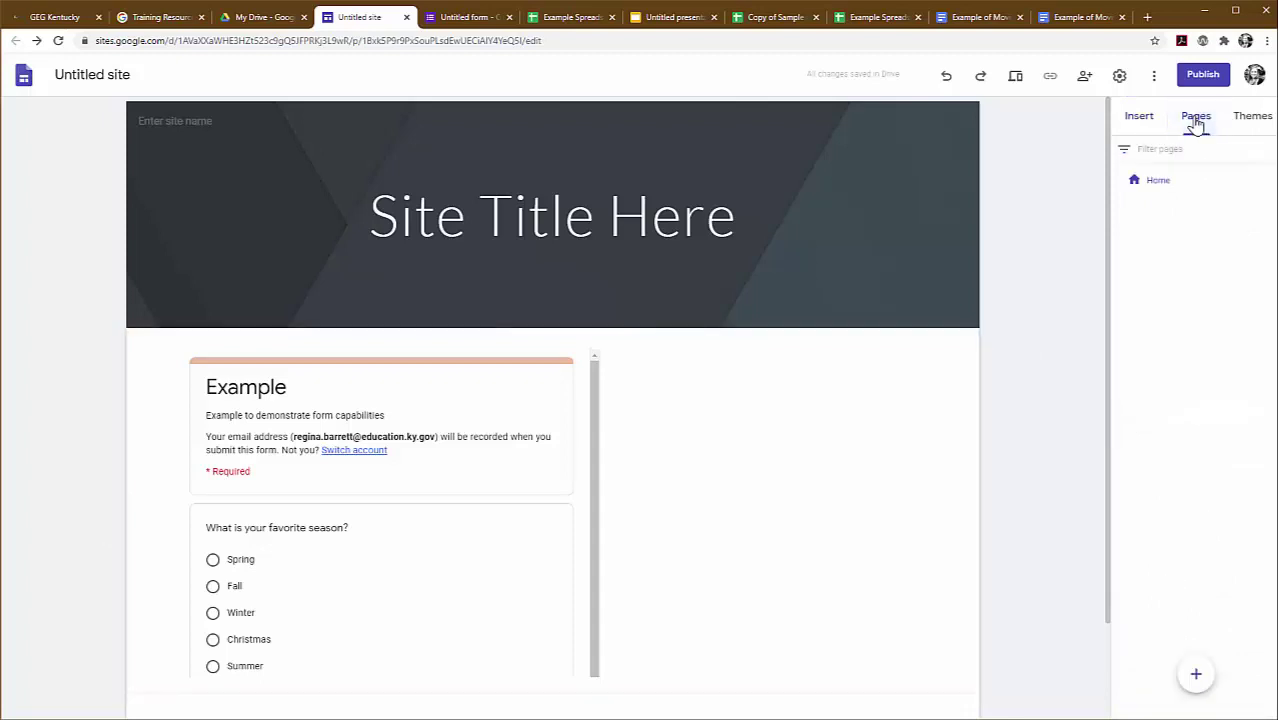
pyautogui.click(1196, 677)
pyautogui.write('Fall 2020')
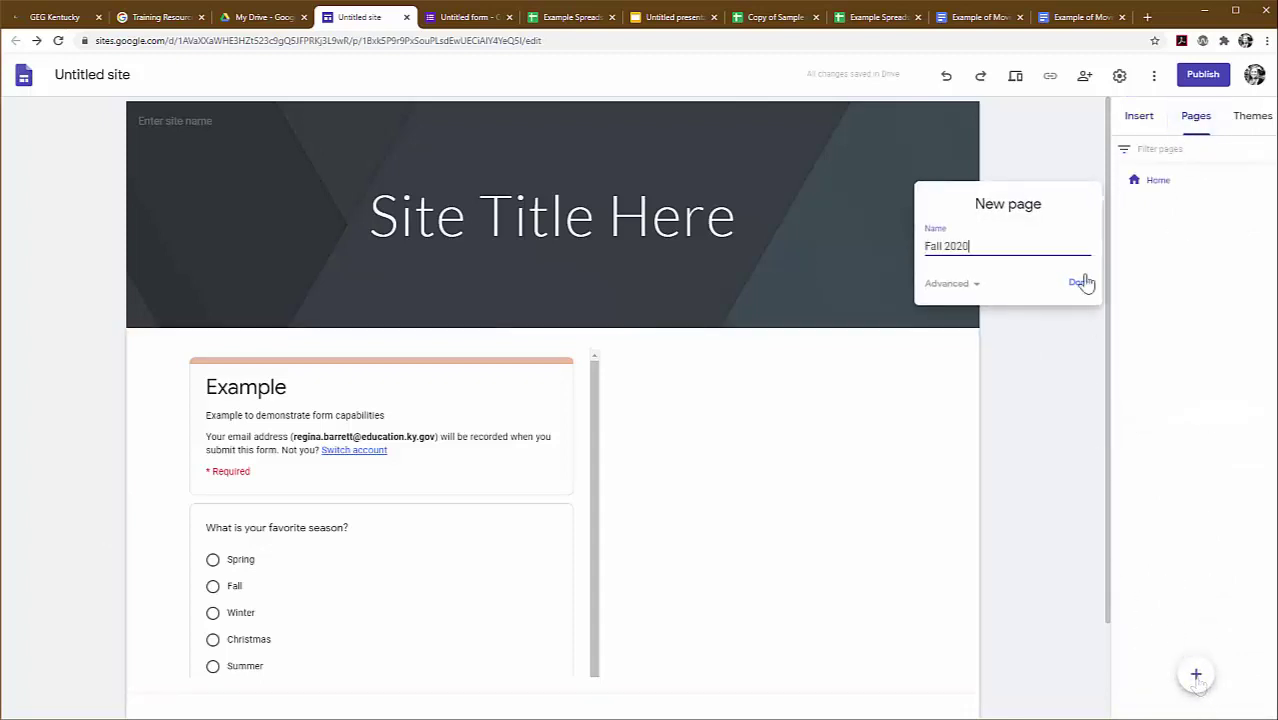
pyautogui.click(1082, 284)
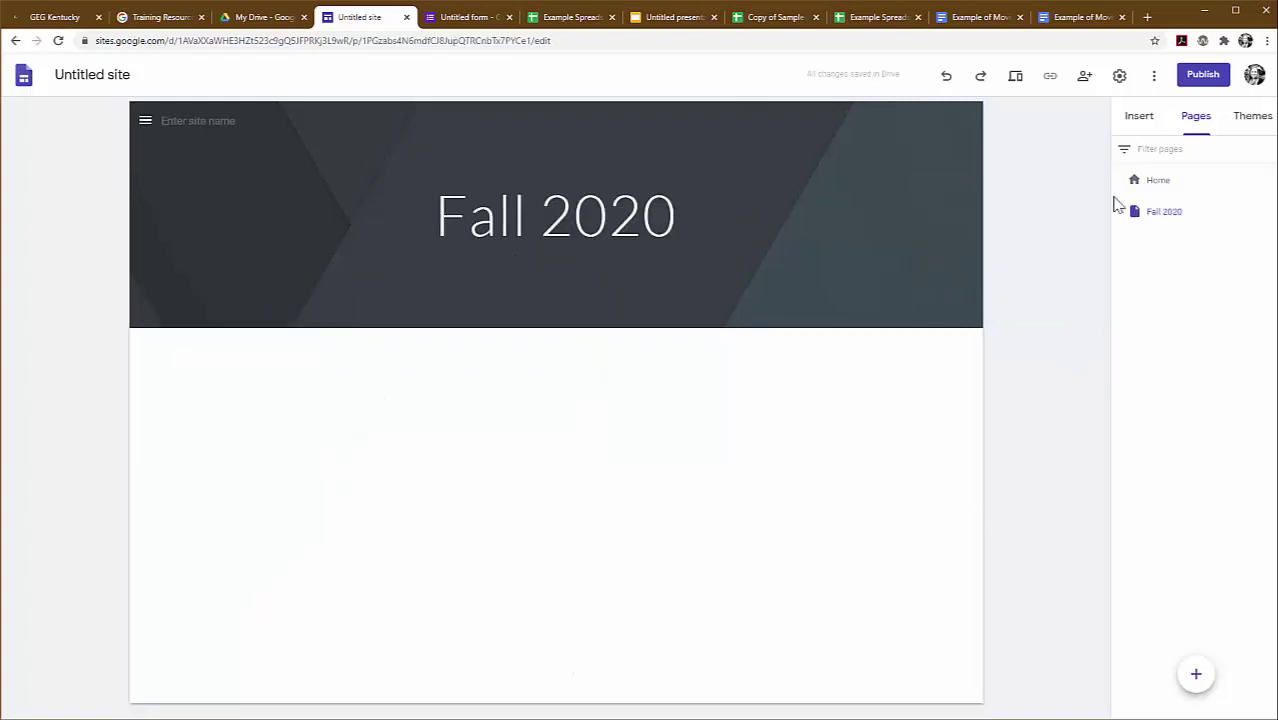
# - Apply the Level theme to the site, and view the options for sharing it with people and groups
pyautogui.click(1247, 130)
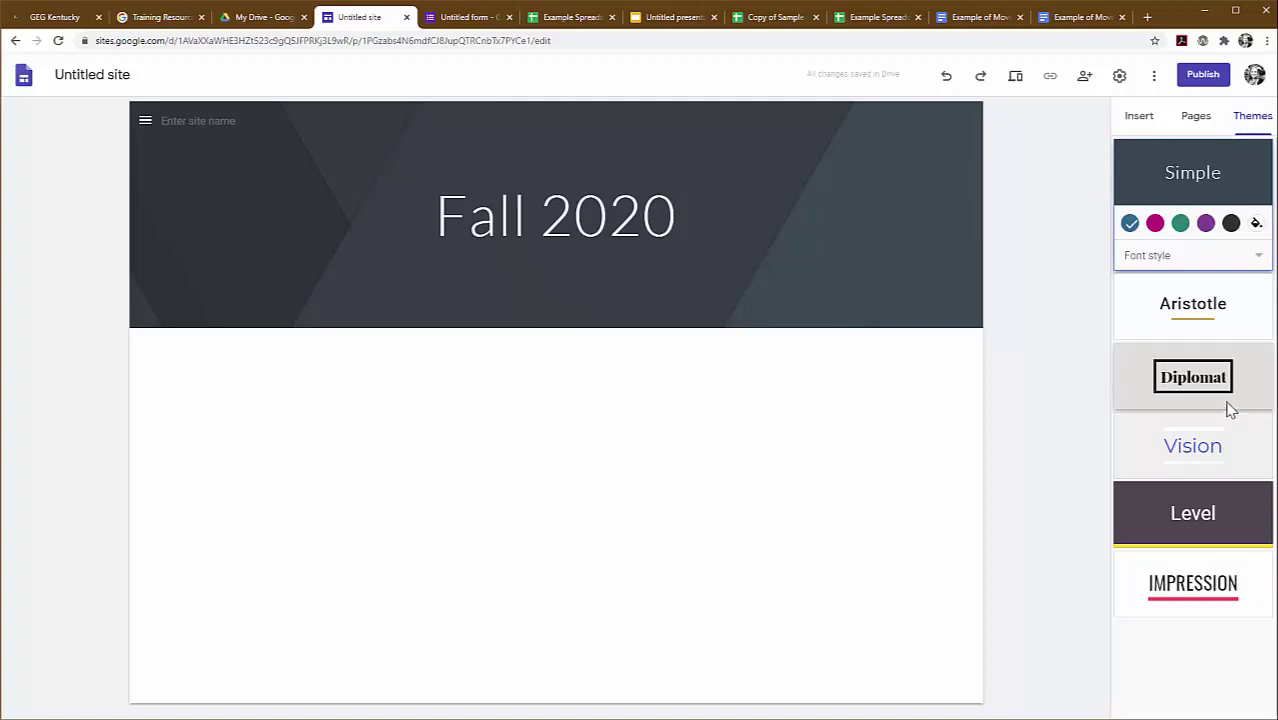
pyautogui.click(1207, 522)
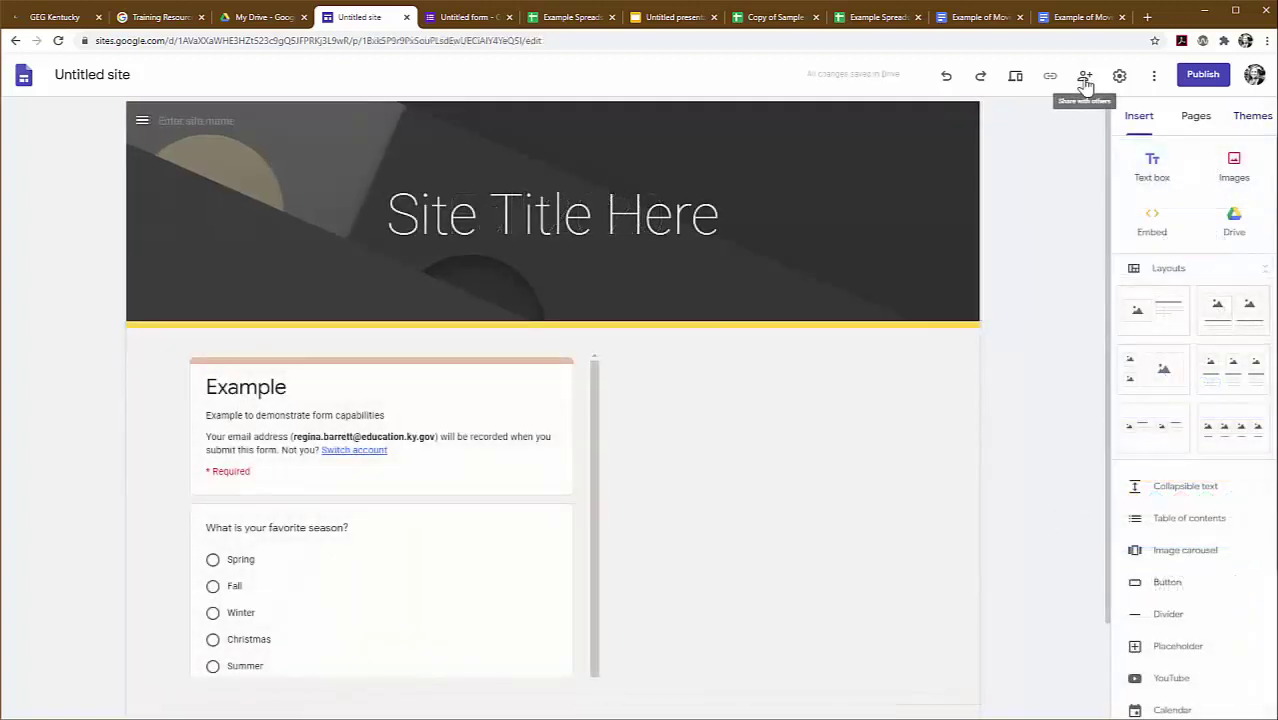
pyautogui.click(1085, 78)
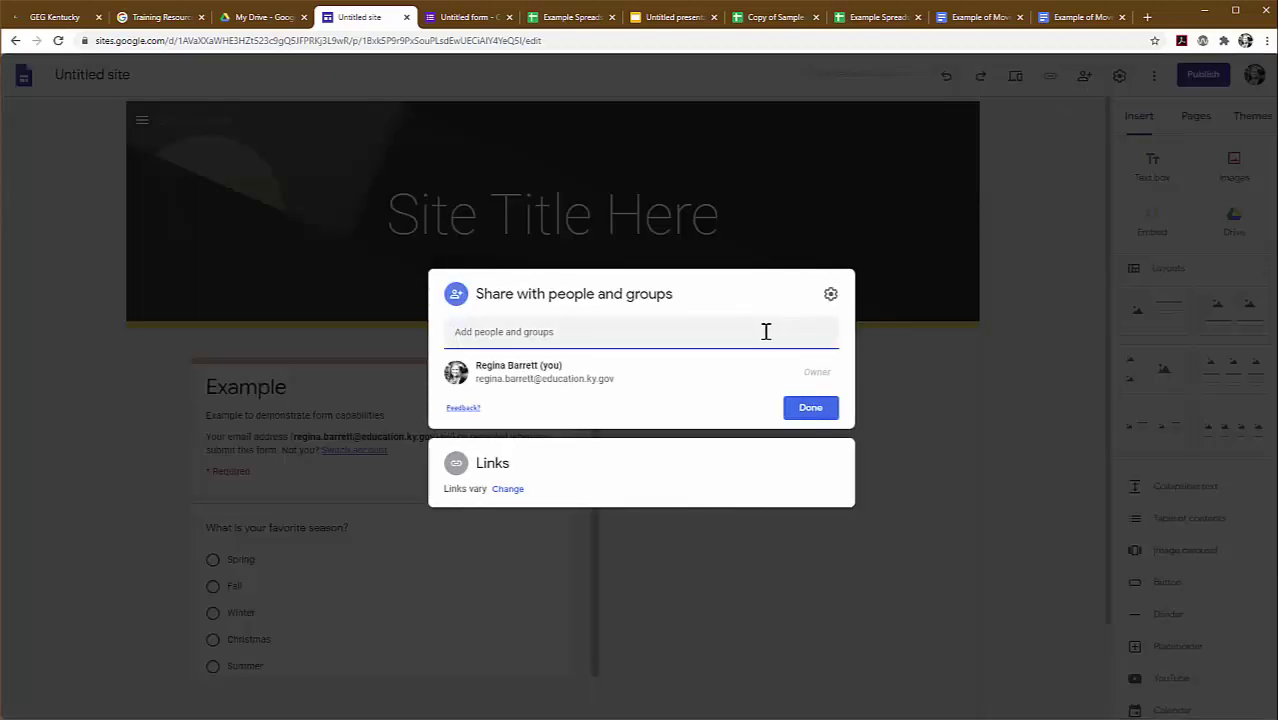
pyautogui.click(922, 372)
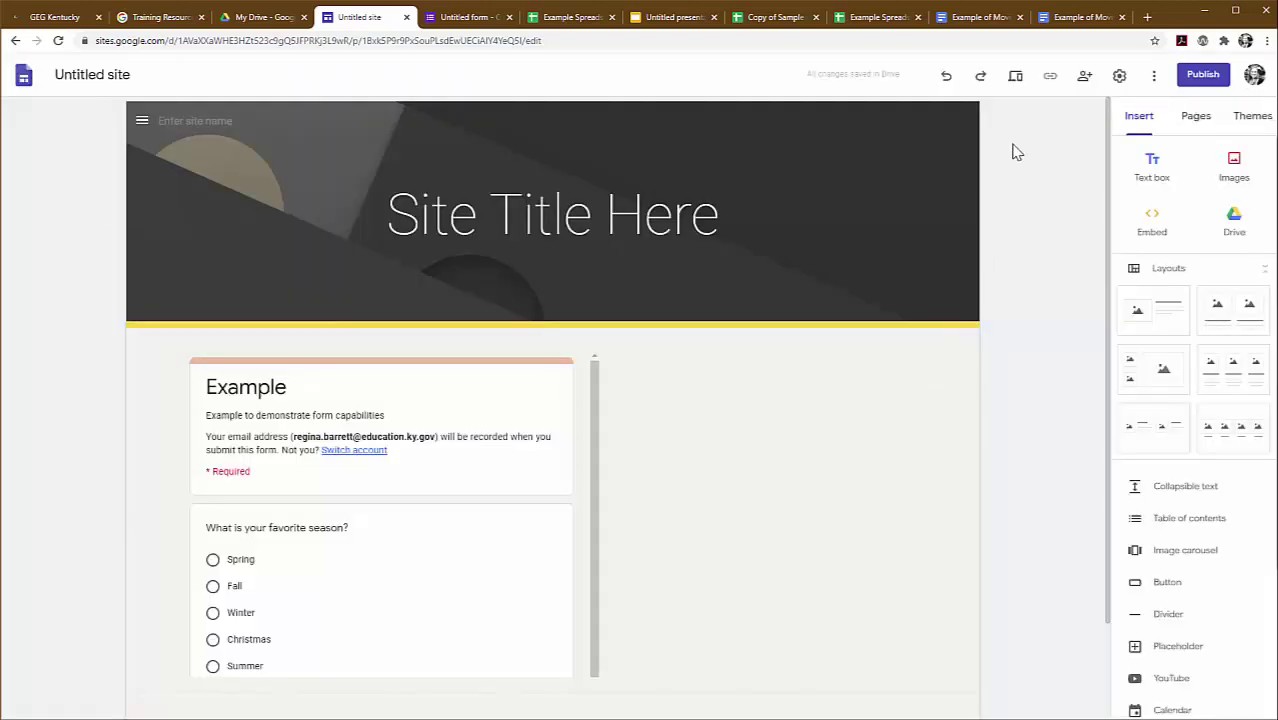
# - Preview the site's home page at phone, tablet and large screen sizes, and exit the preview
pyautogui.click(1014, 82)
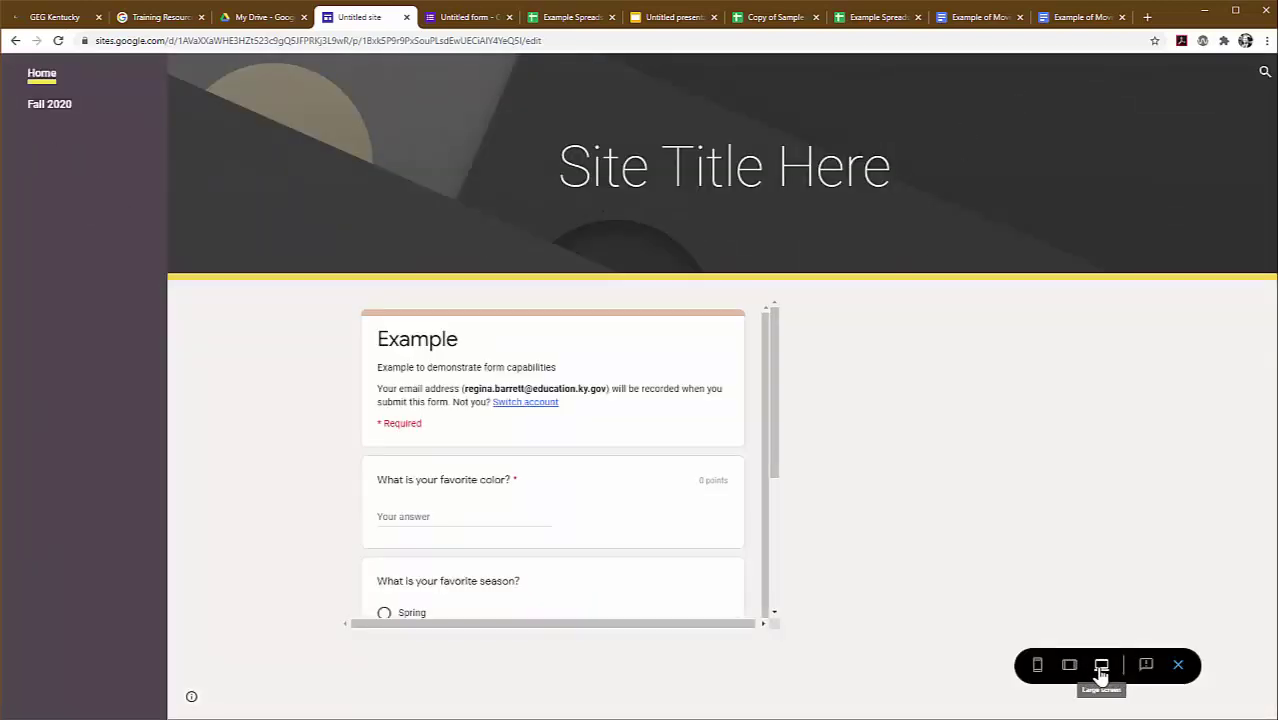
pyautogui.click(1037, 667)
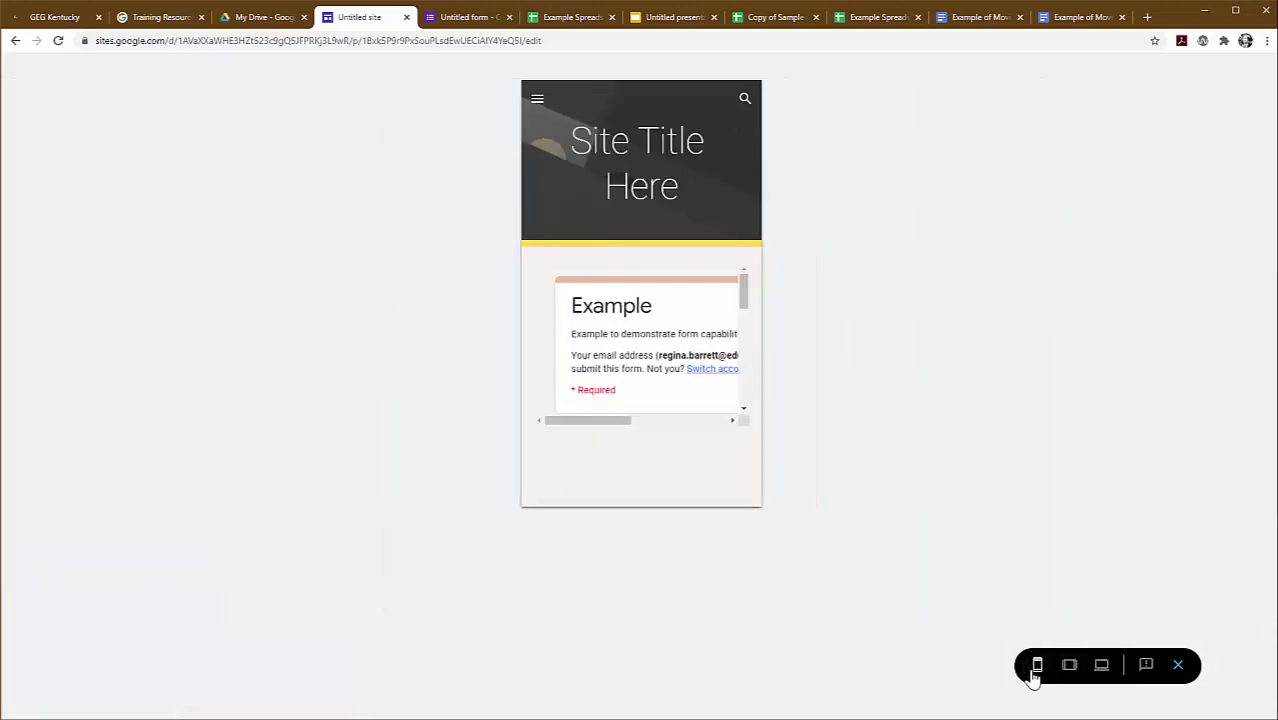
pyautogui.click(1069, 667)
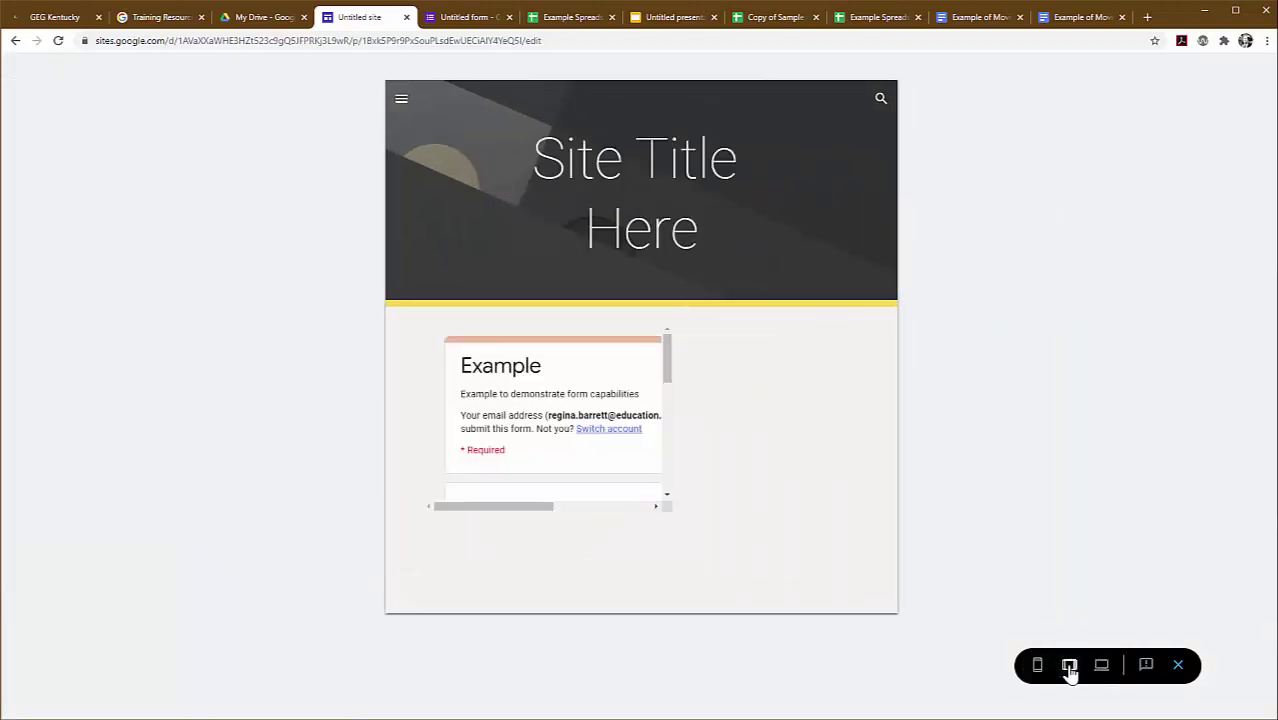
pyautogui.click(1101, 666)
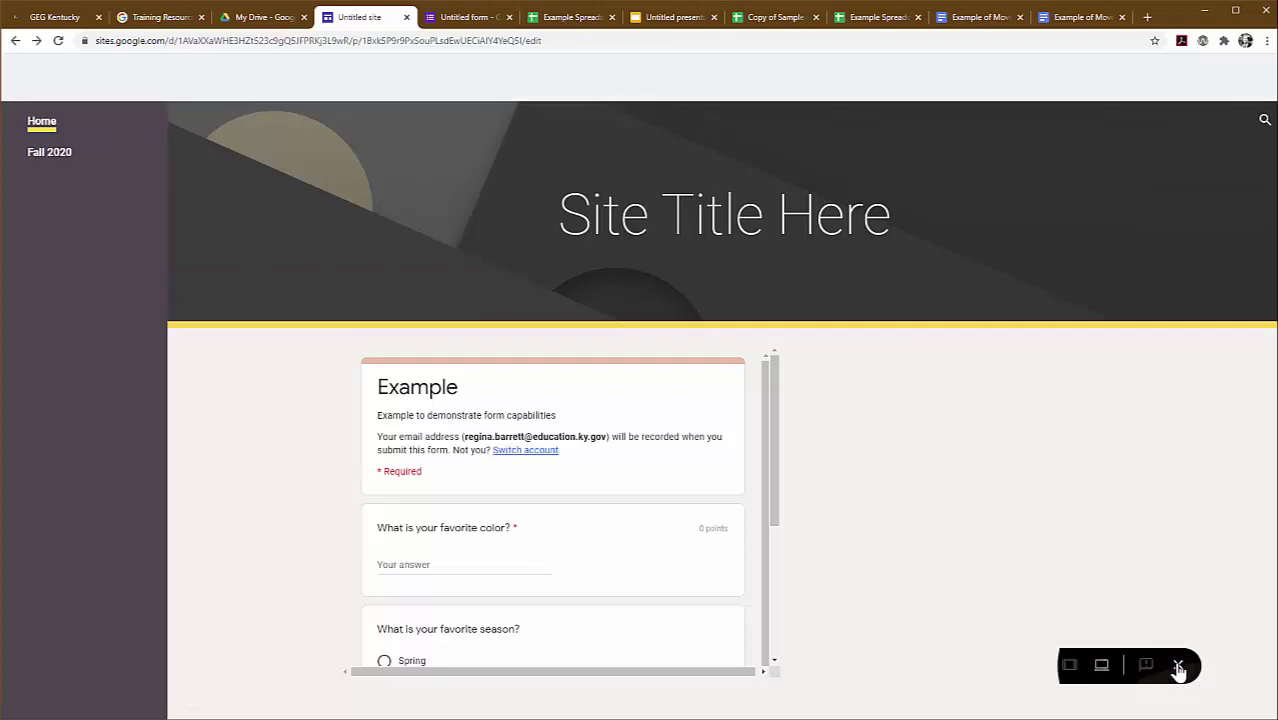
pyautogui.click(1178, 666)
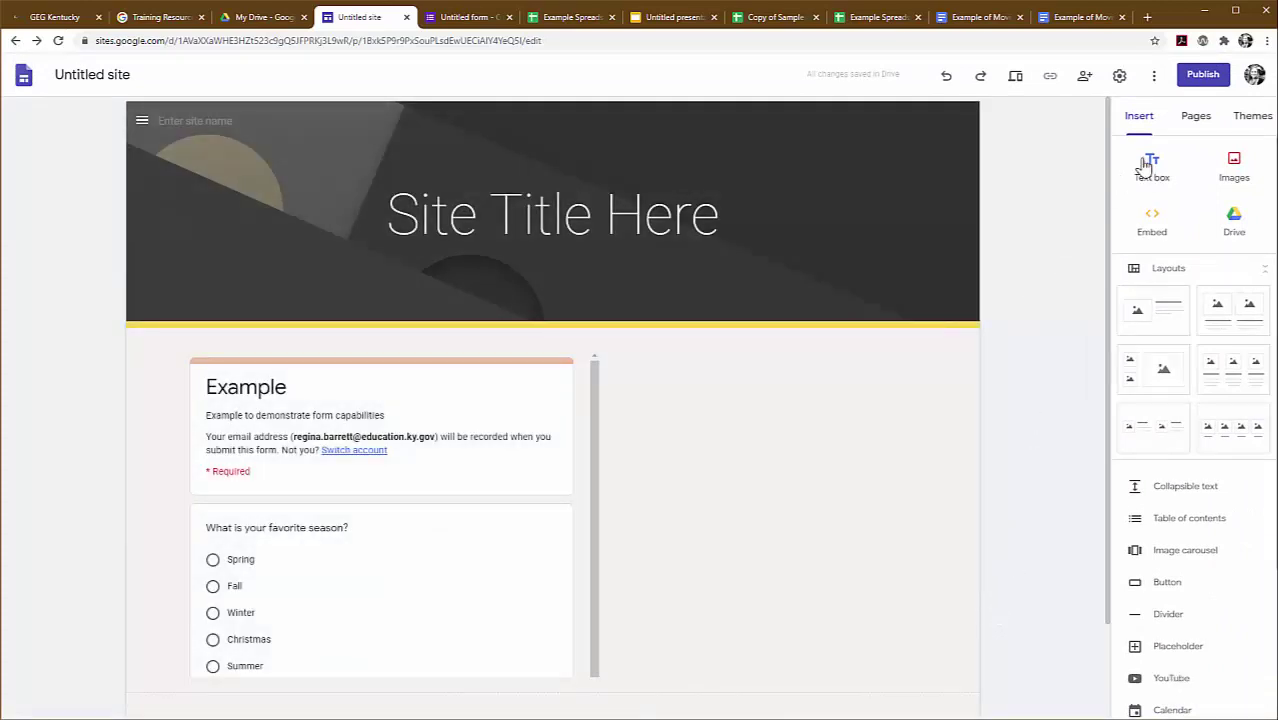
# - Publish the site with the web address ending in "example"
pyautogui.click(1199, 82)
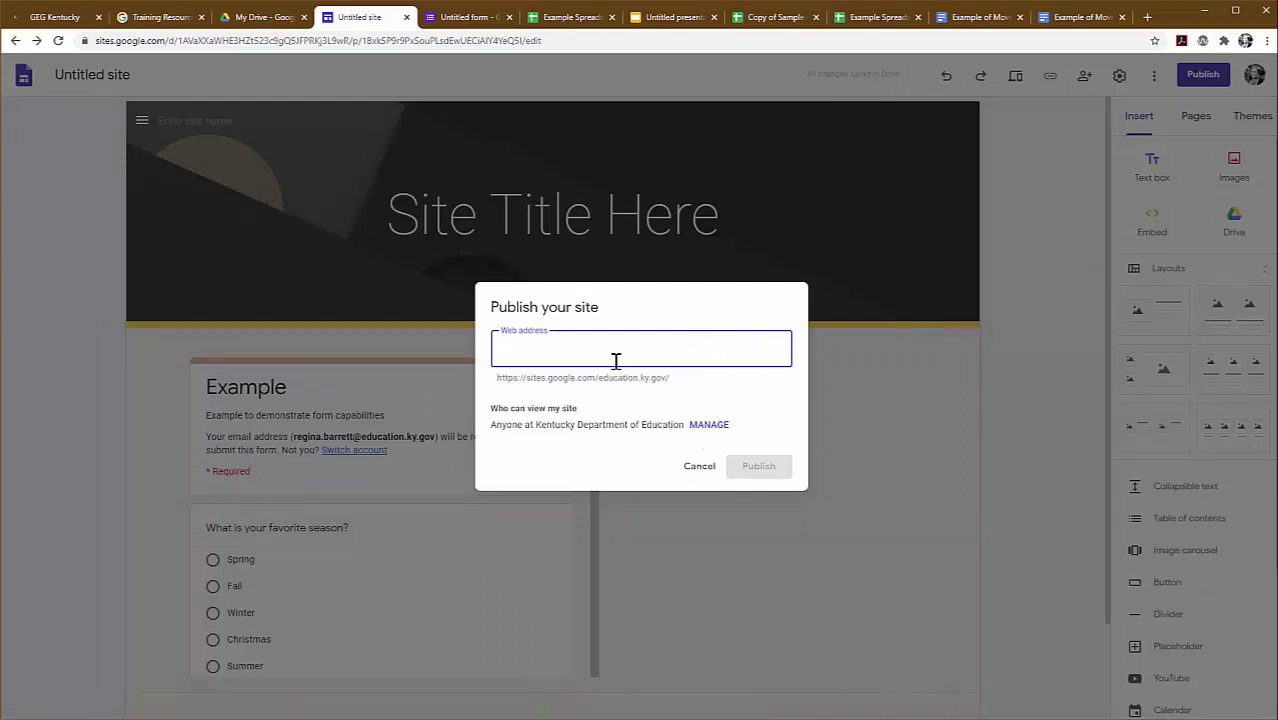
pyautogui.write('example')
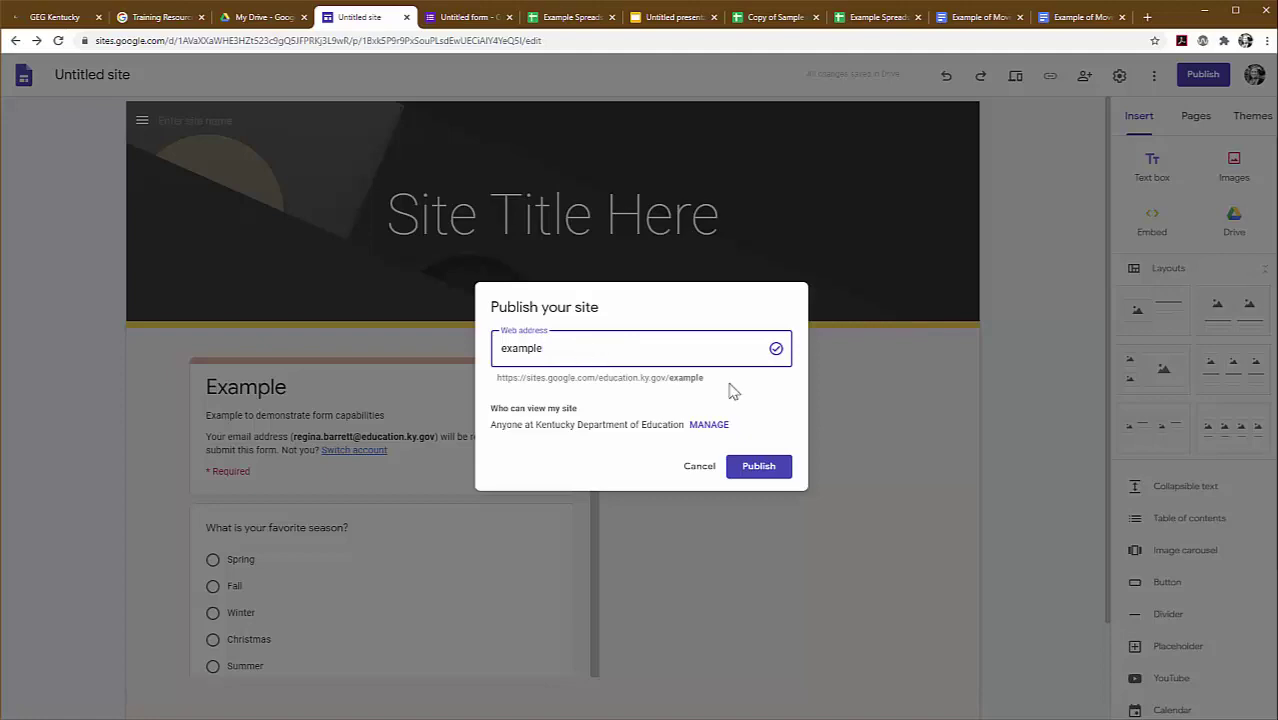
pyautogui.click(752, 466)
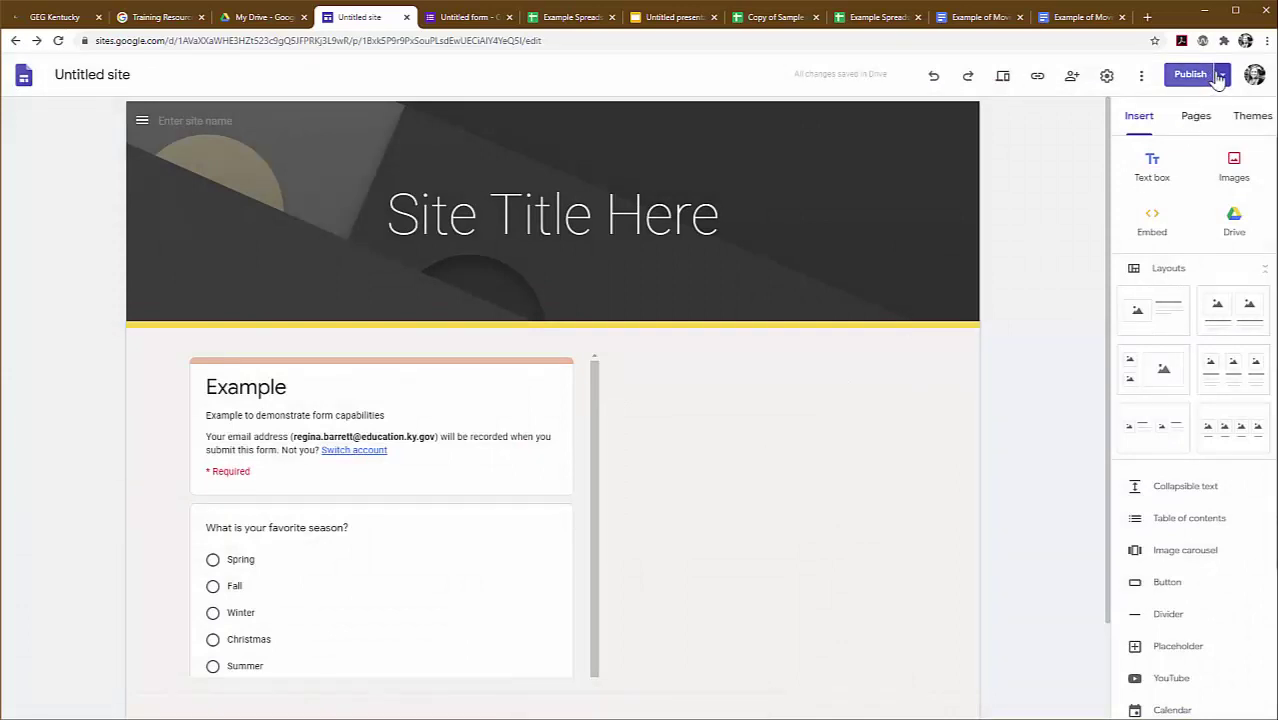
# - View the published site and select its full web address
pyautogui.click(1221, 78)
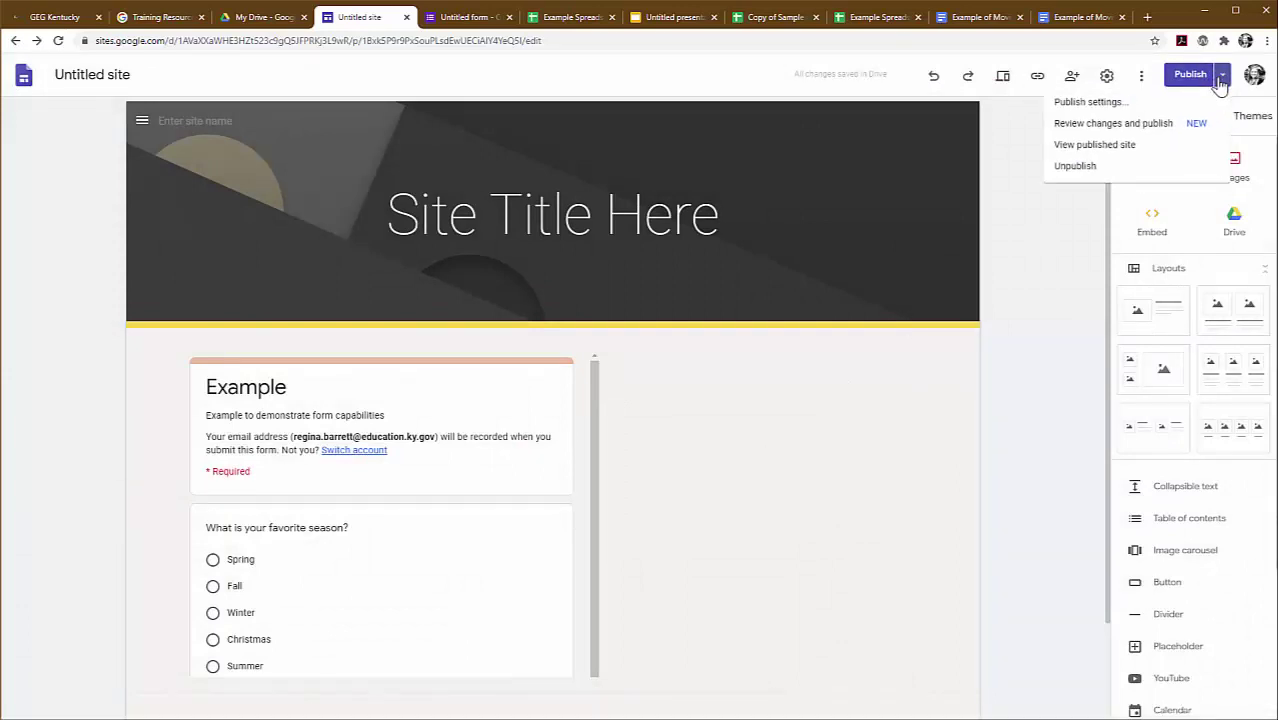
pyautogui.click(1067, 148)
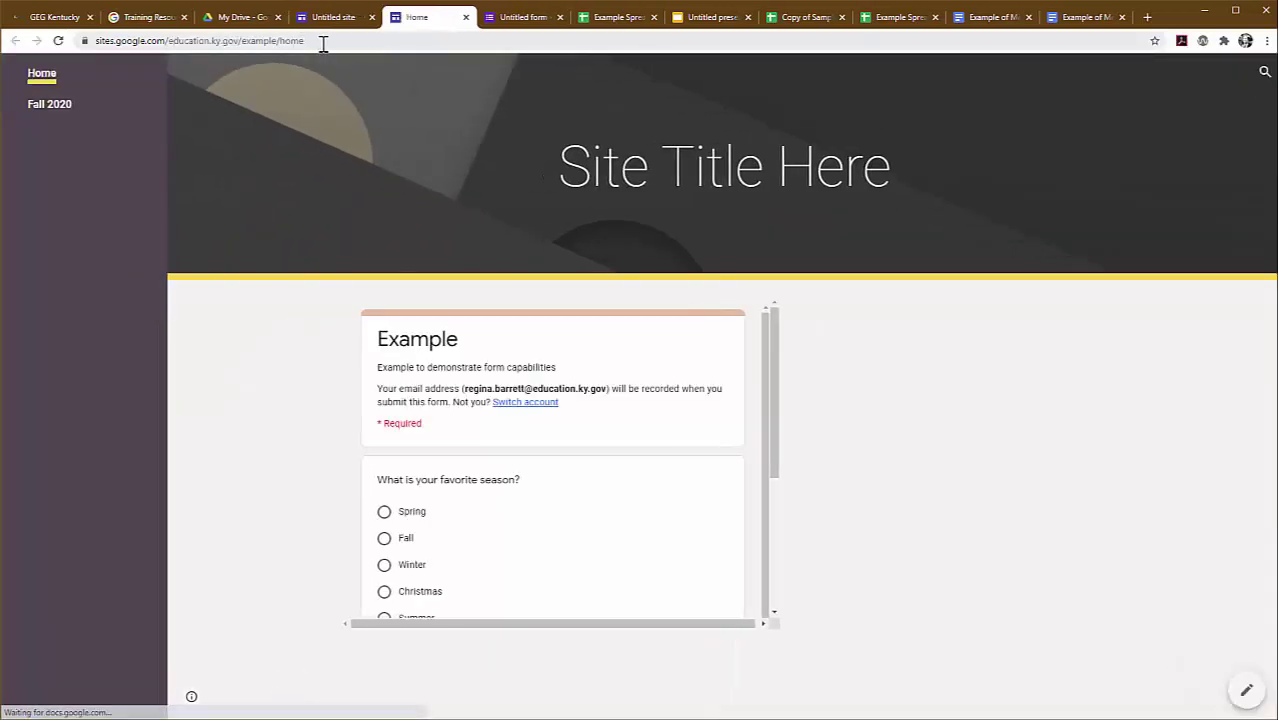
pyautogui.click(323, 41)
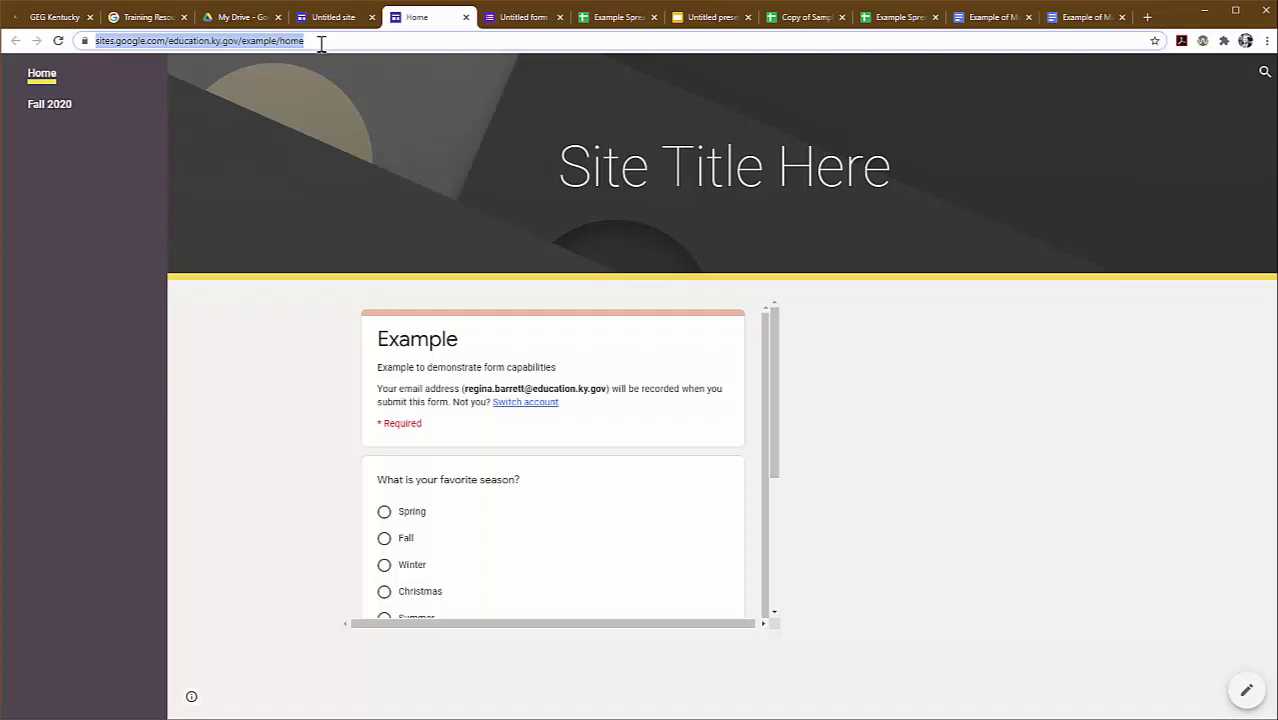